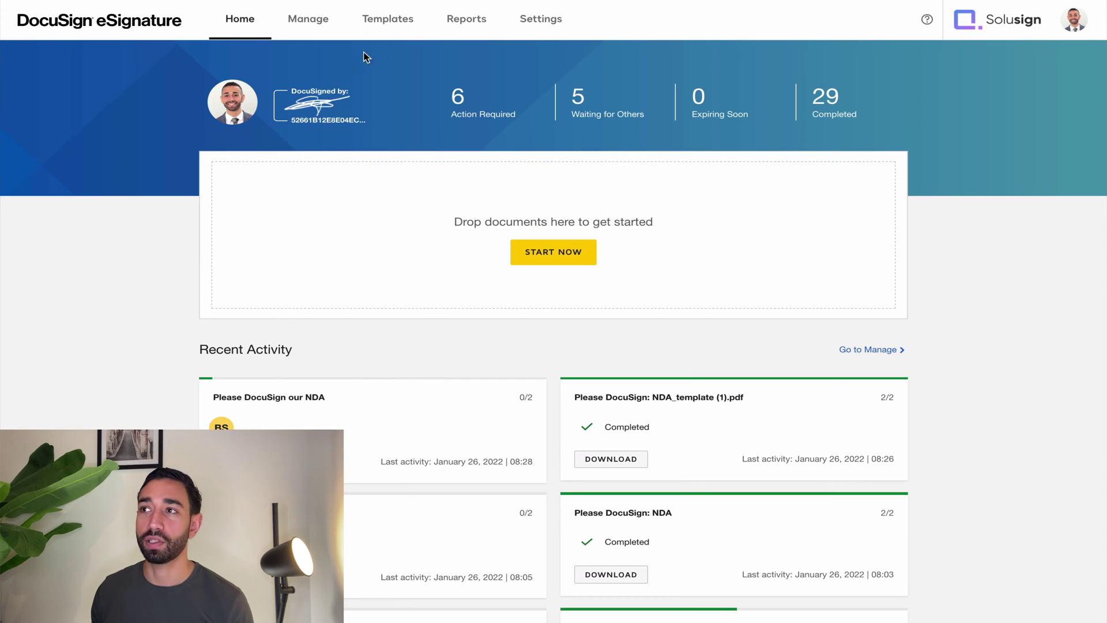
Switch from the Home dashboard to My Templates, listing Payments Demo, Partnership and Sales Contract.
left_click(395, 25)
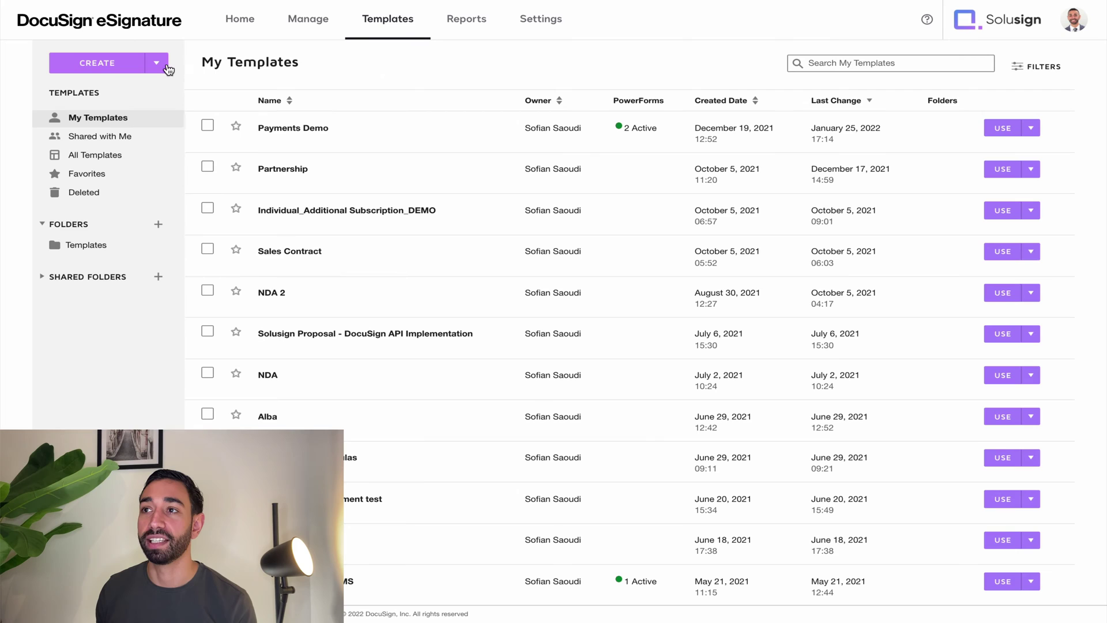
Start a new template and upload NDA_template (1).pdf from the desktop as its document.
left_click(116, 66)
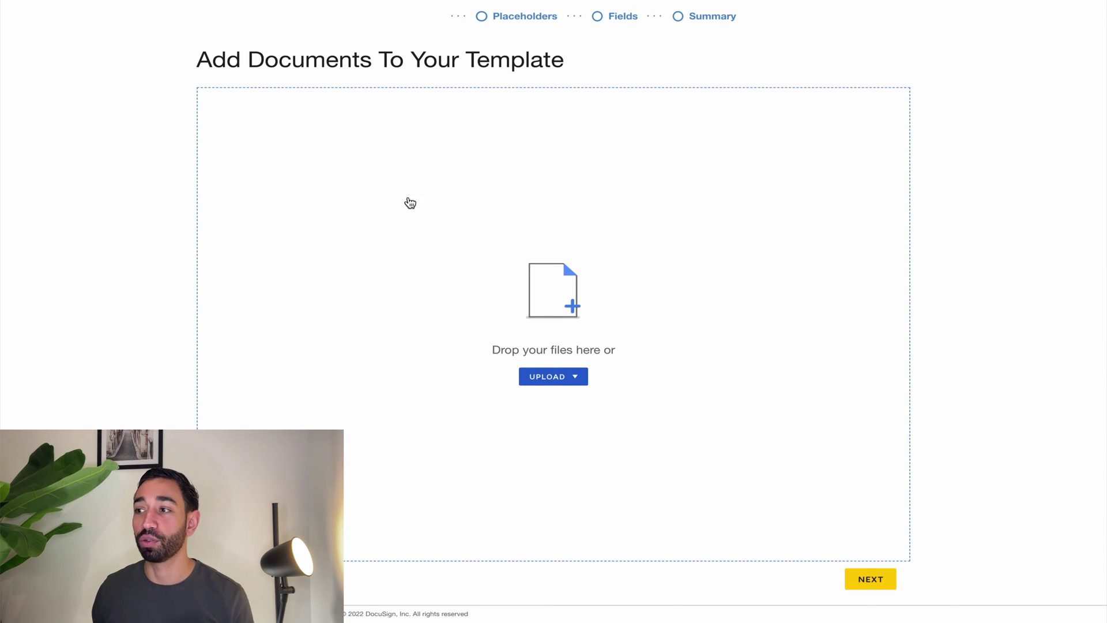
left_click(548, 378)
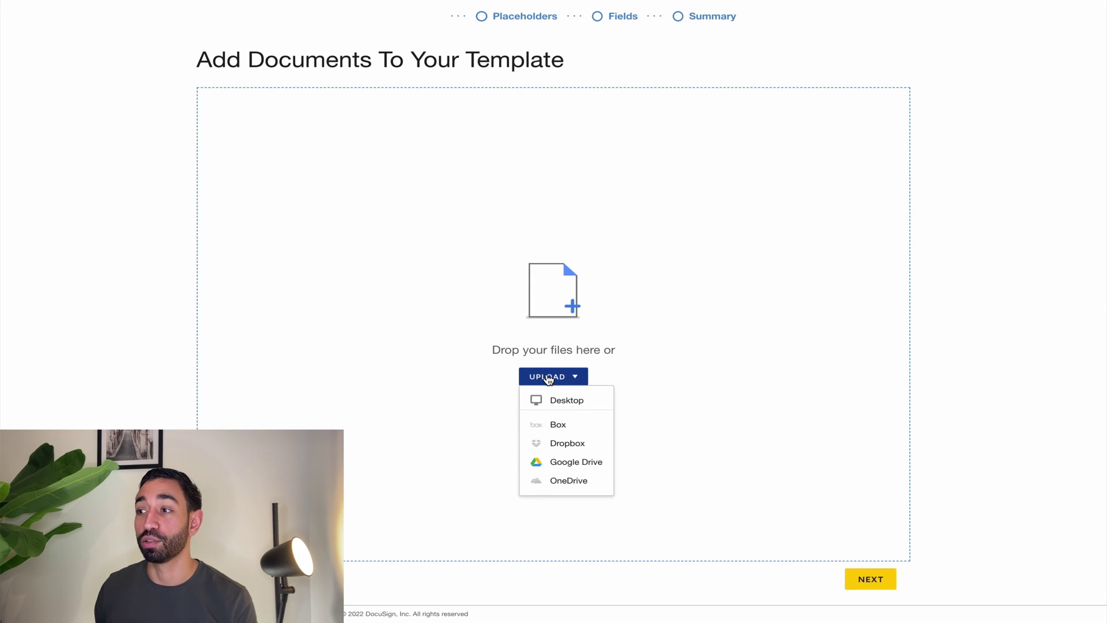
left_click(563, 402)
double_click(462, 229)
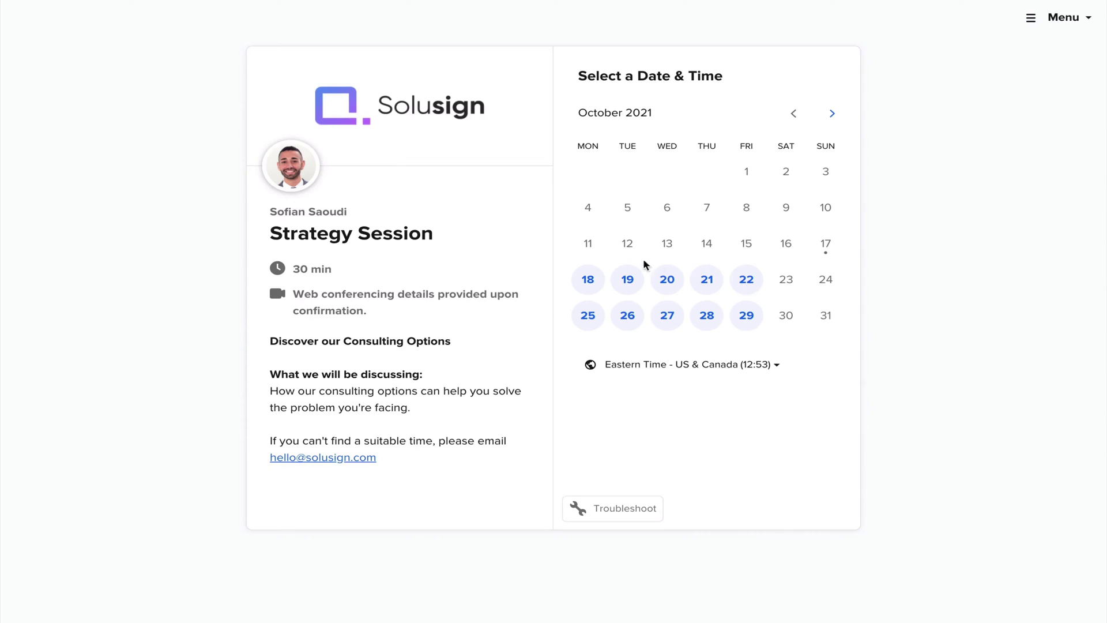
Pick October 18 for a Solusign Strategy Session and open the DocuSign Mastery 2022 cheat sheet form.
left_click(597, 281)
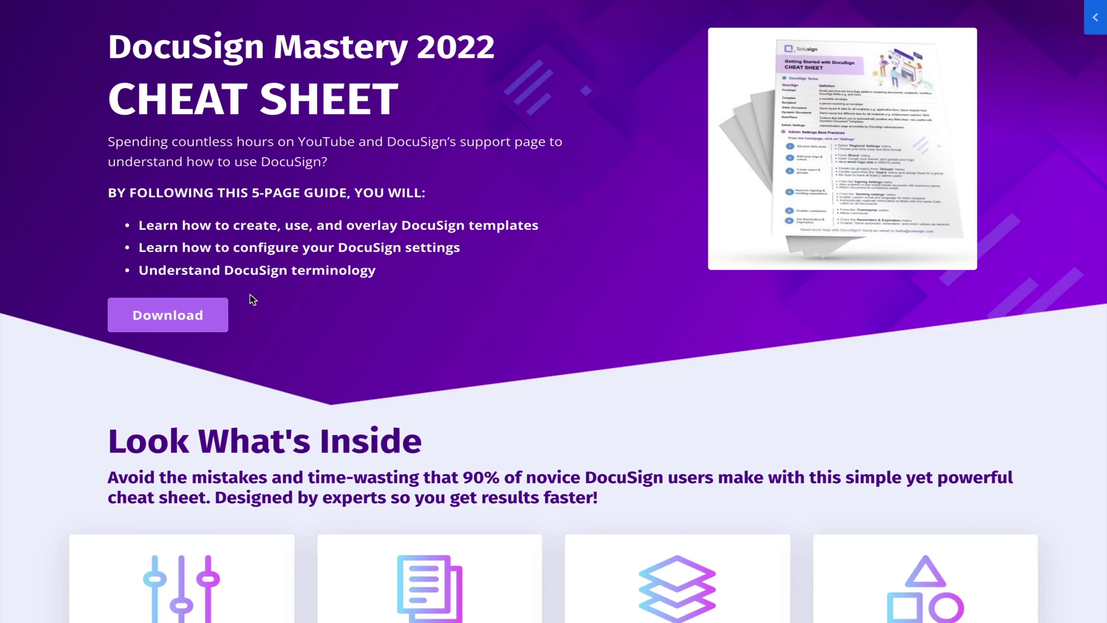
left_click(180, 318)
left_click(447, 388)
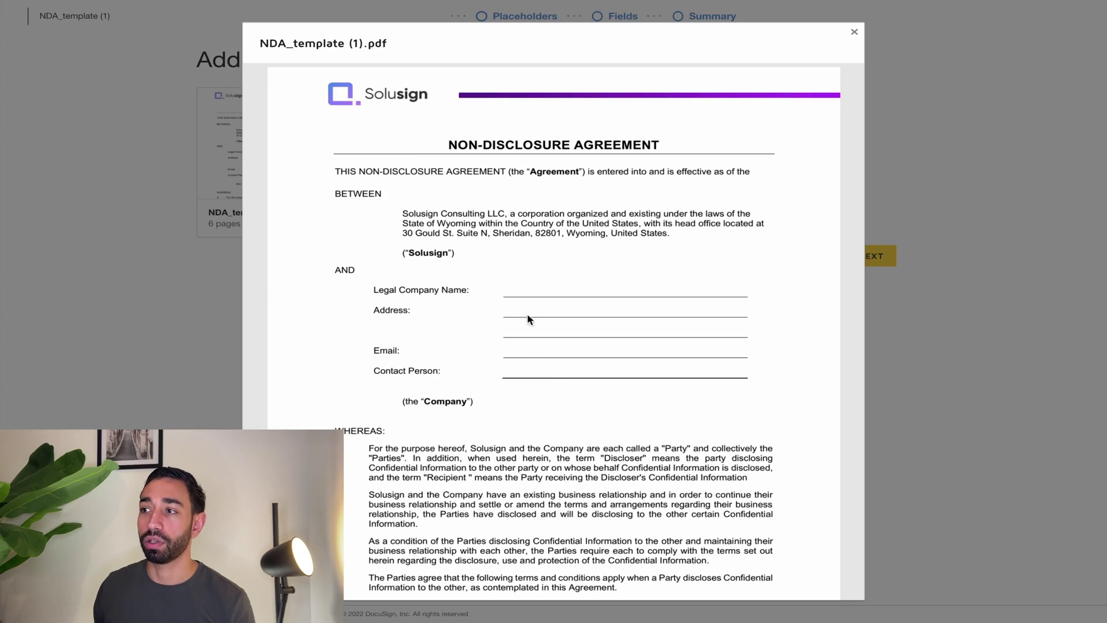
scroll(541, 392, "down", 20)
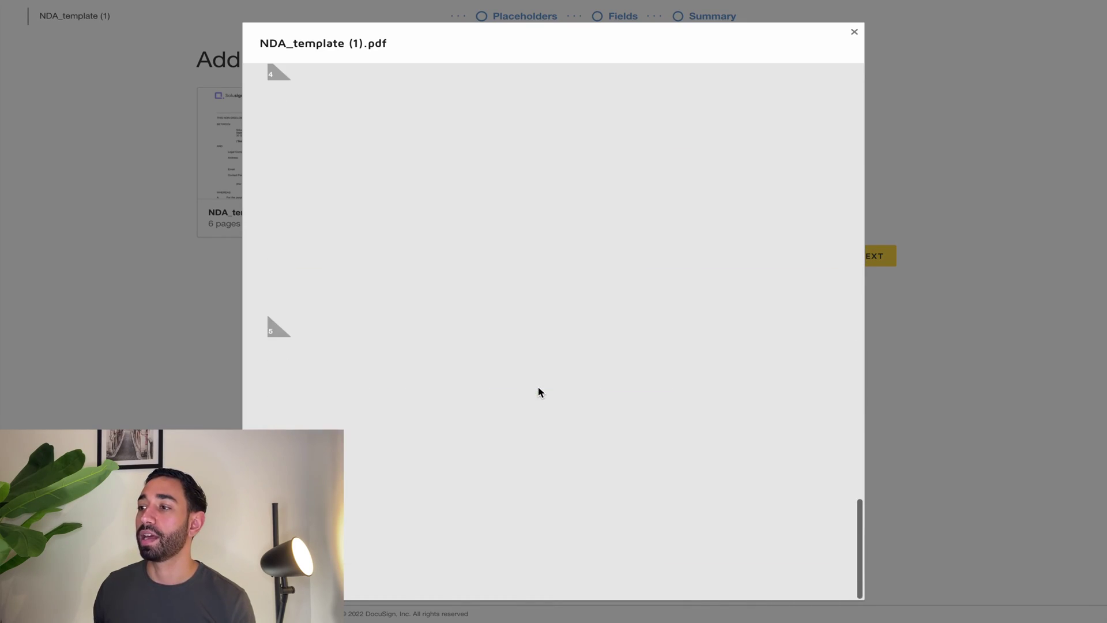
scroll(540, 392, "down", 15)
scroll(538, 391, "up", 3)
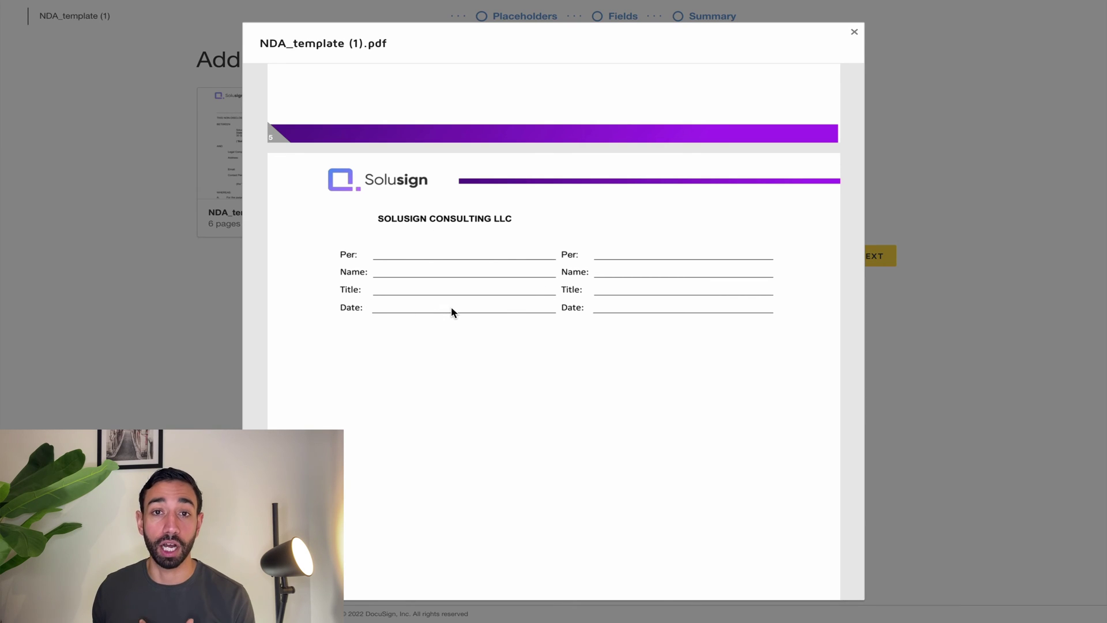
left_click(852, 34)
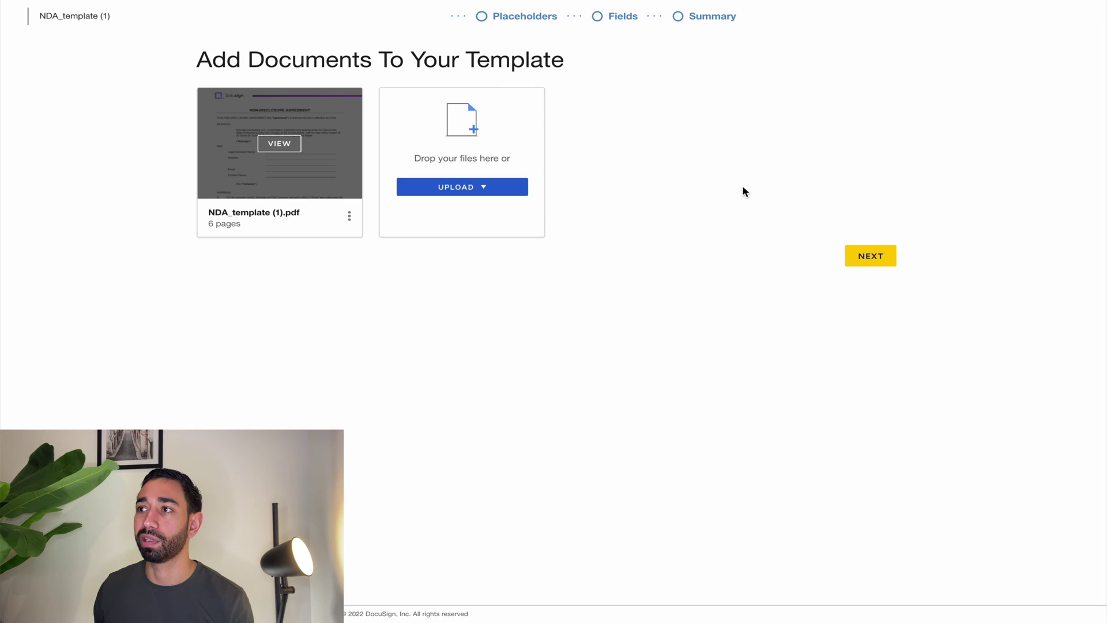
Move to the recipients step and attach the suggested contact's name and email to Placeholder 1.
left_click(887, 262)
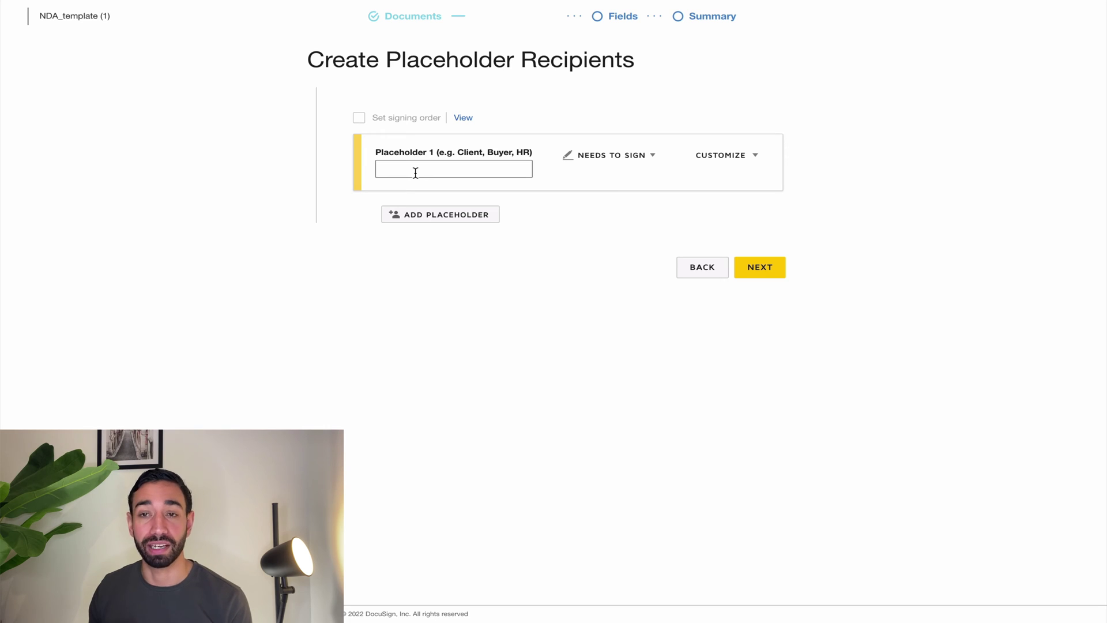
left_click(733, 162)
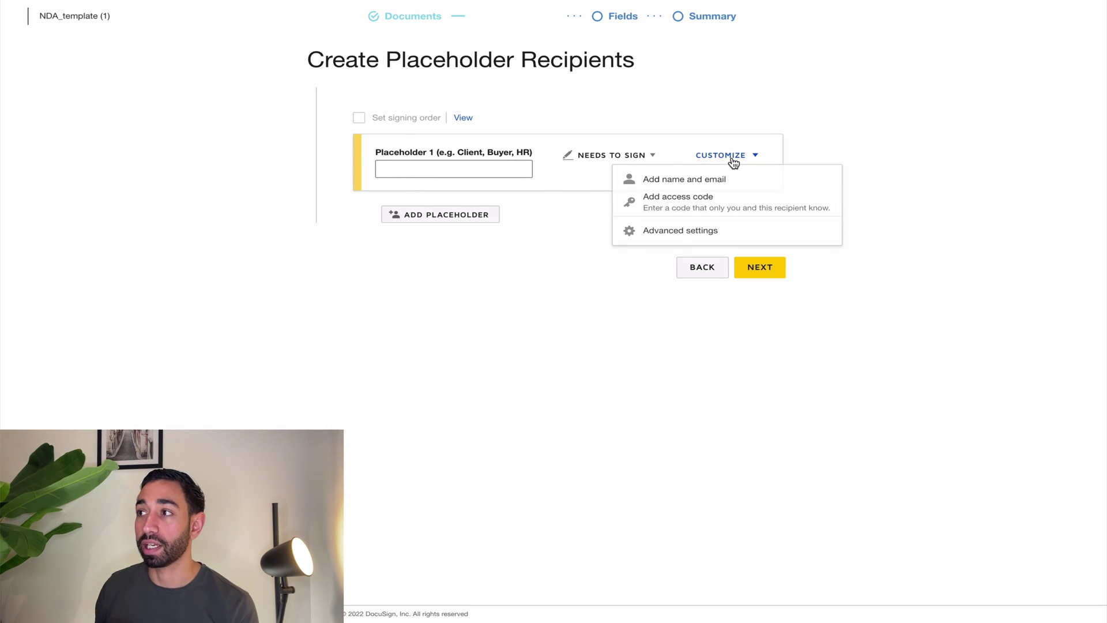
left_click(653, 179)
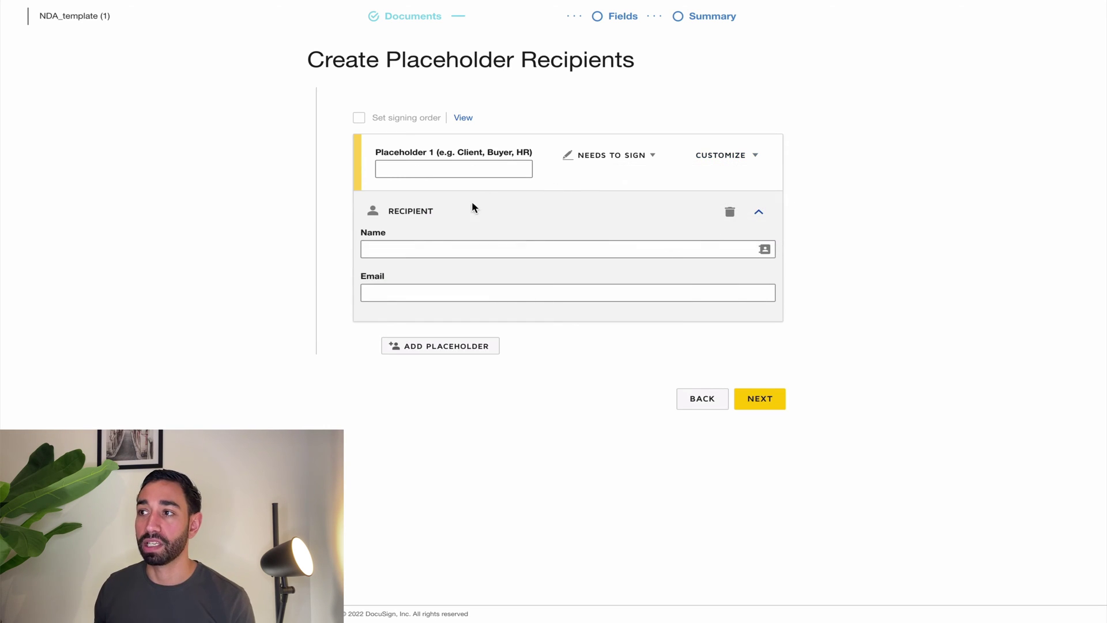
left_click(414, 255)
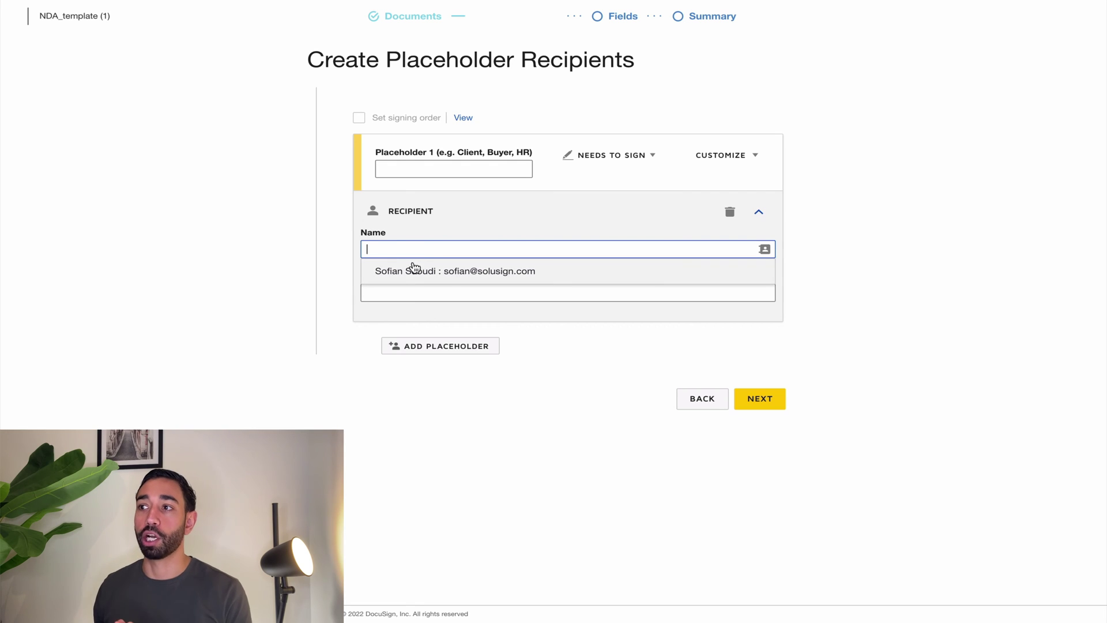
left_click(413, 270)
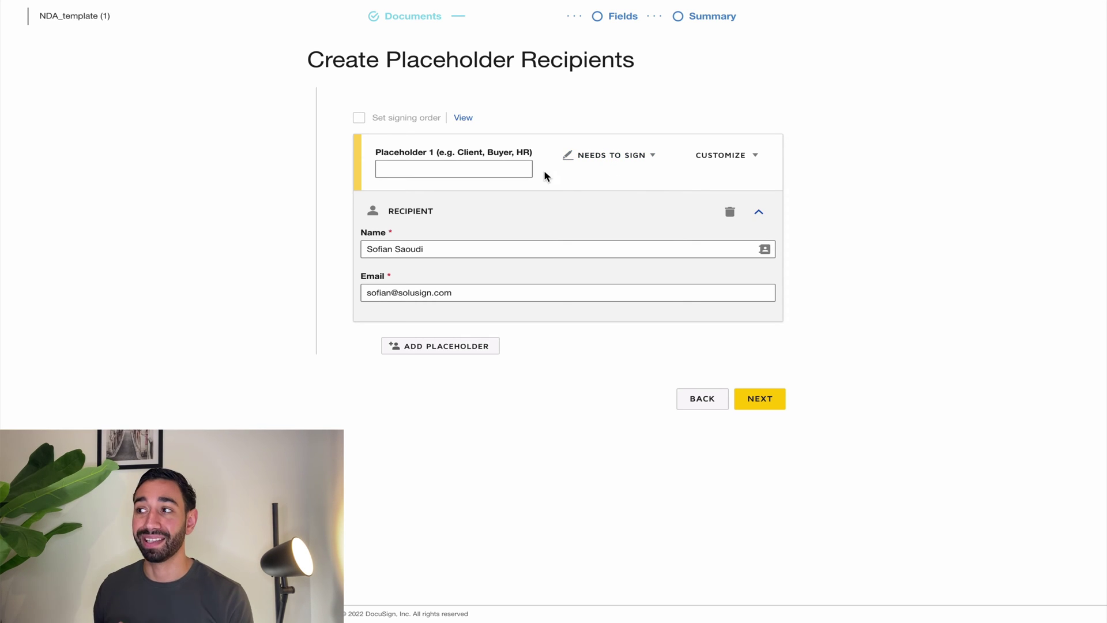
left_click(760, 213)
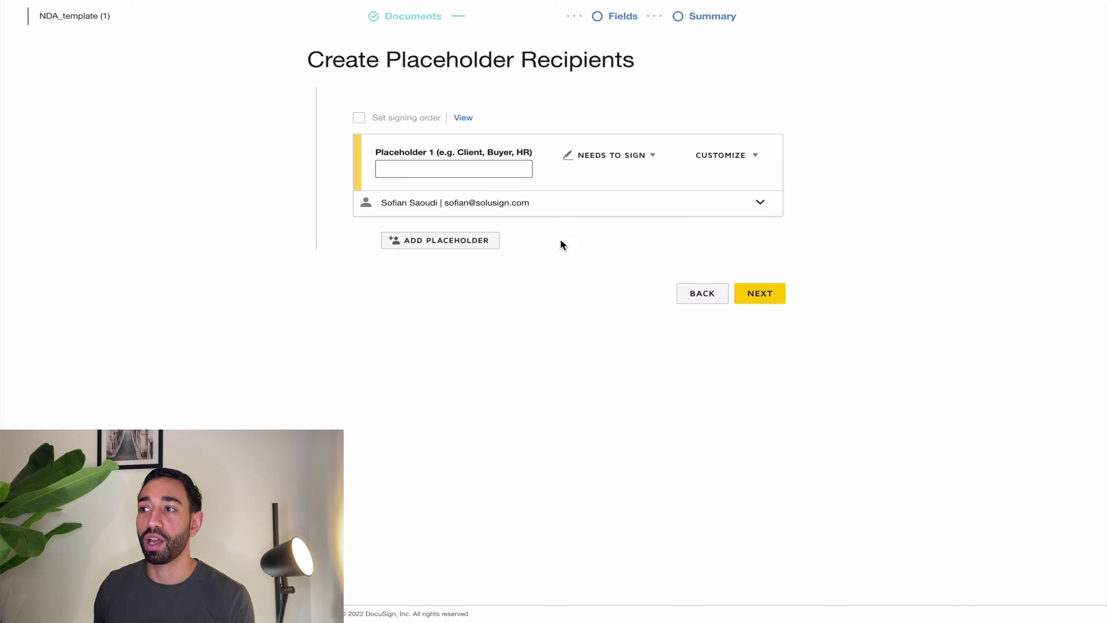
Add a second placeholder with the role name Client.
left_click(452, 241)
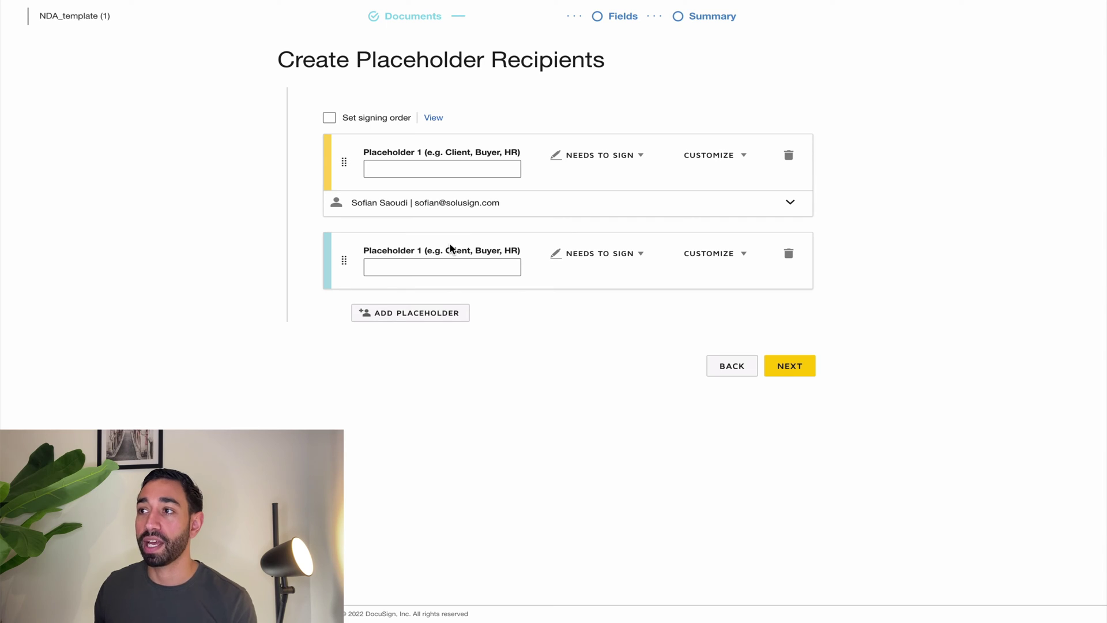
left_click(427, 267)
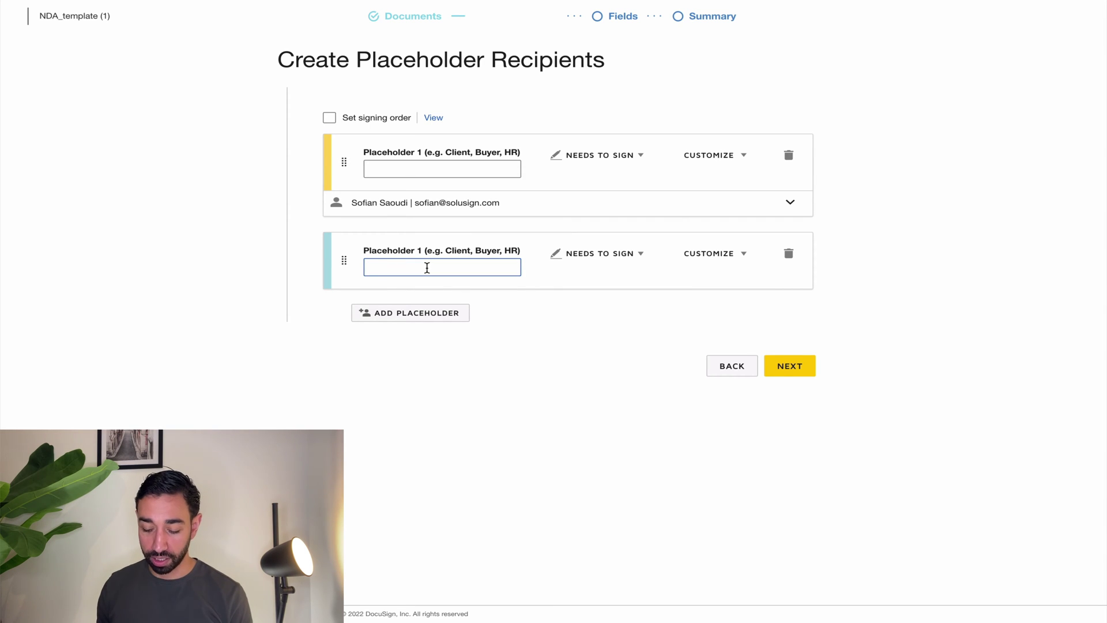
type("Client")
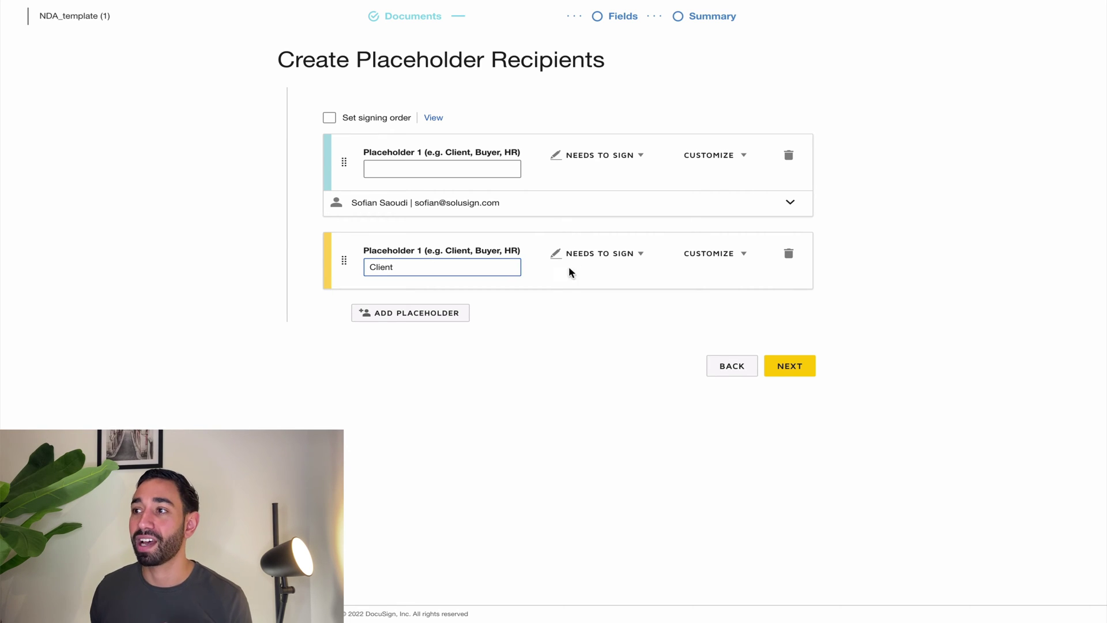
left_click(723, 254)
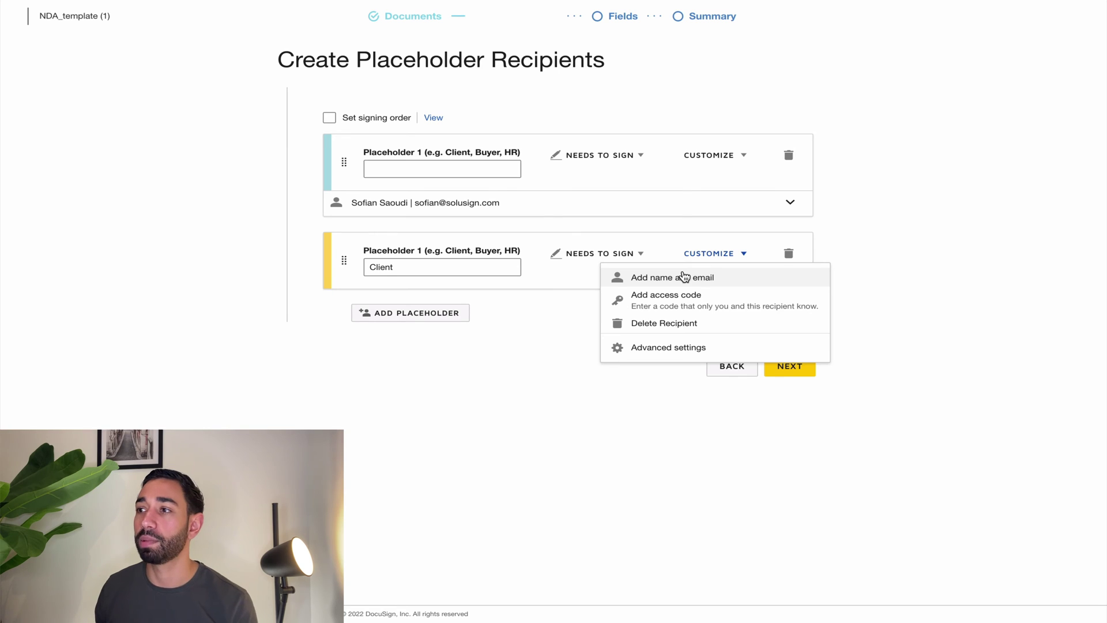
left_click(493, 362)
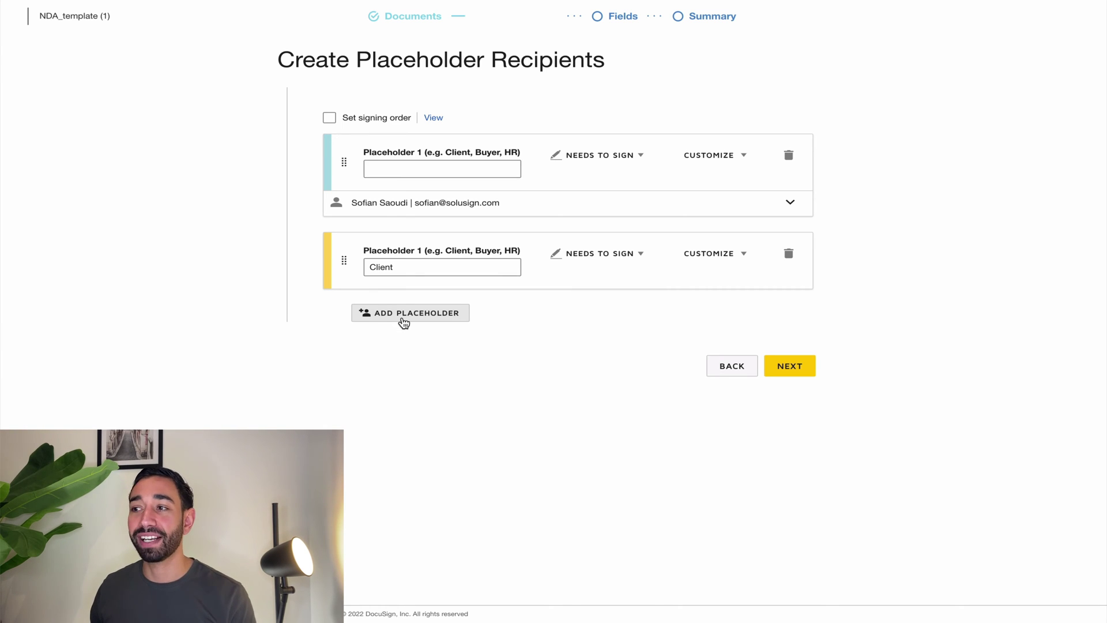
Add a third placeholder with name and email fields, and name the first placeholder Internal Signer.
left_click(404, 314)
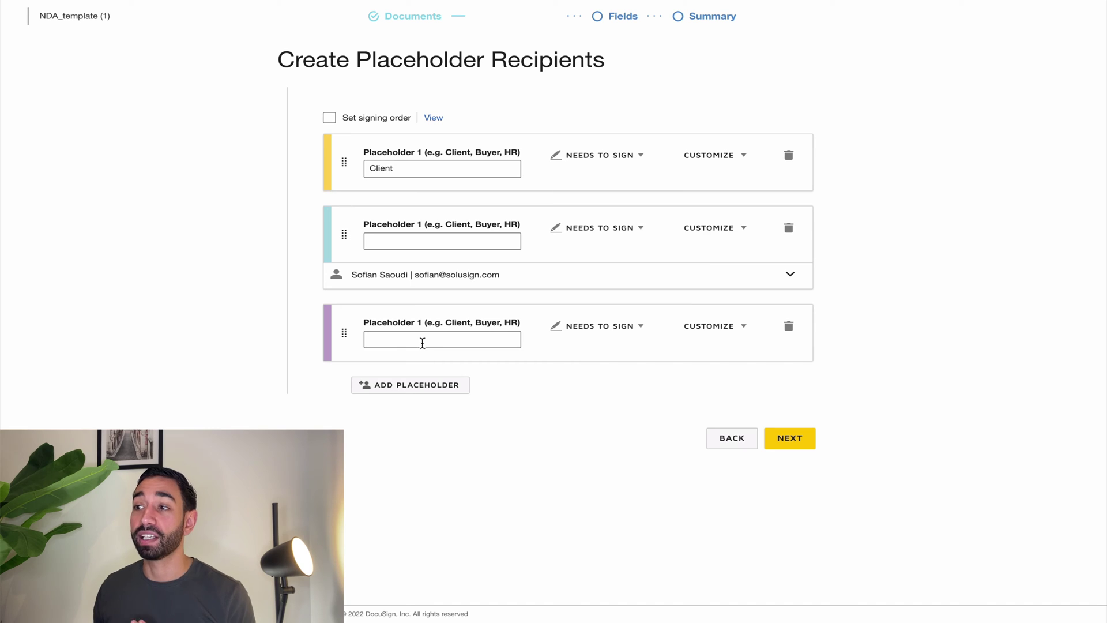
left_click(746, 327)
left_click(699, 349)
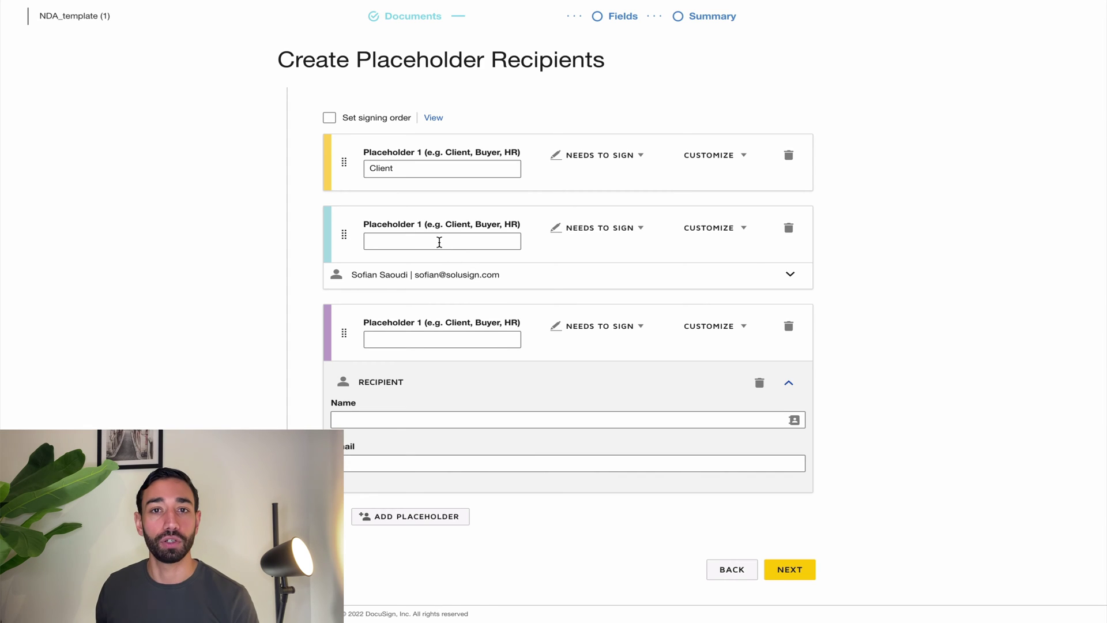
left_click(439, 243)
type("Inter")
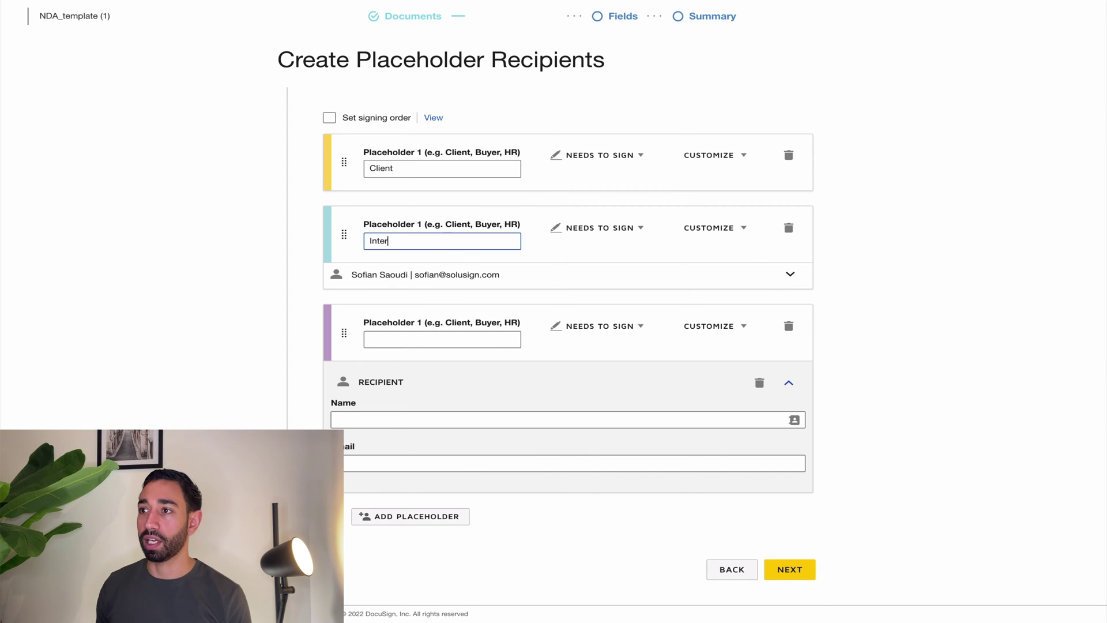
type("nal Signed")
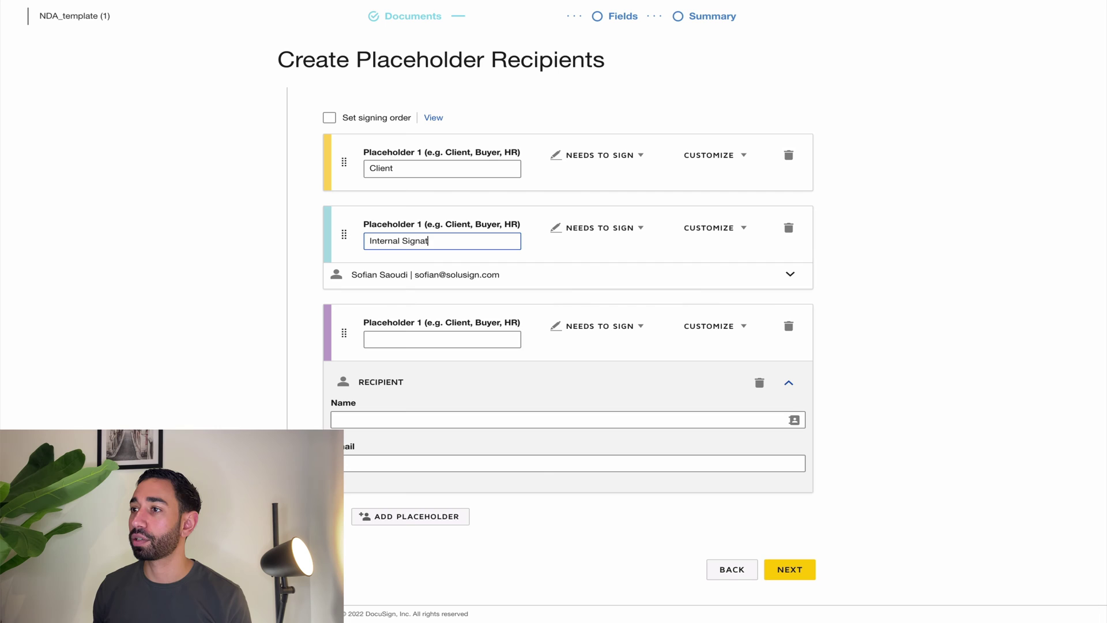
key("BackSpace")
key("BackSpace")
type("er")
Rename the last placeholder's role to Admin.
left_click(413, 344)
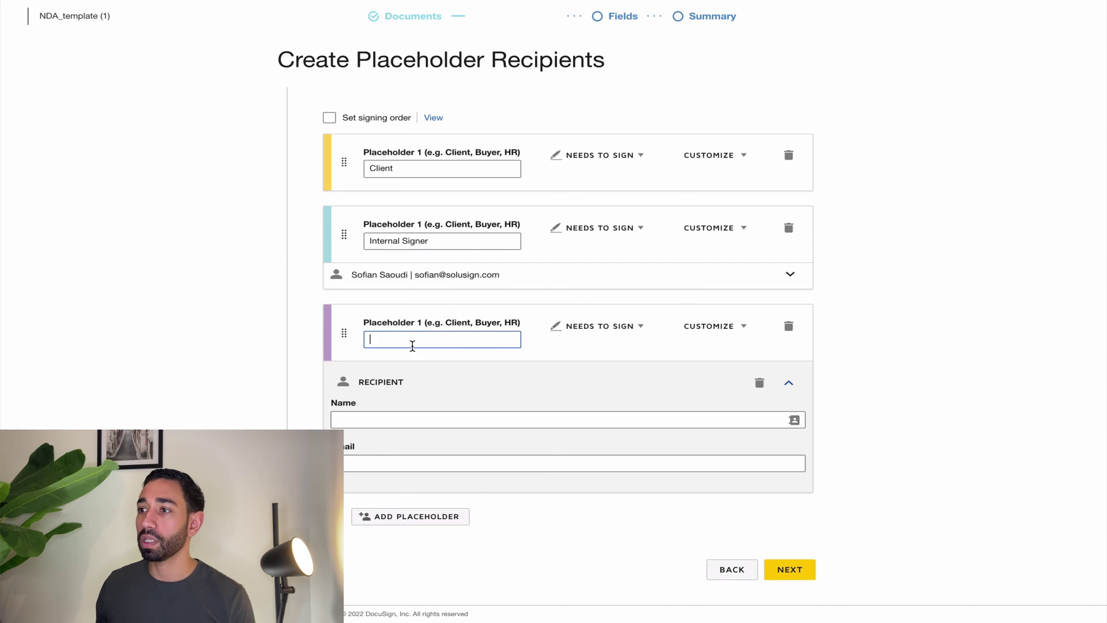
type("Filing")
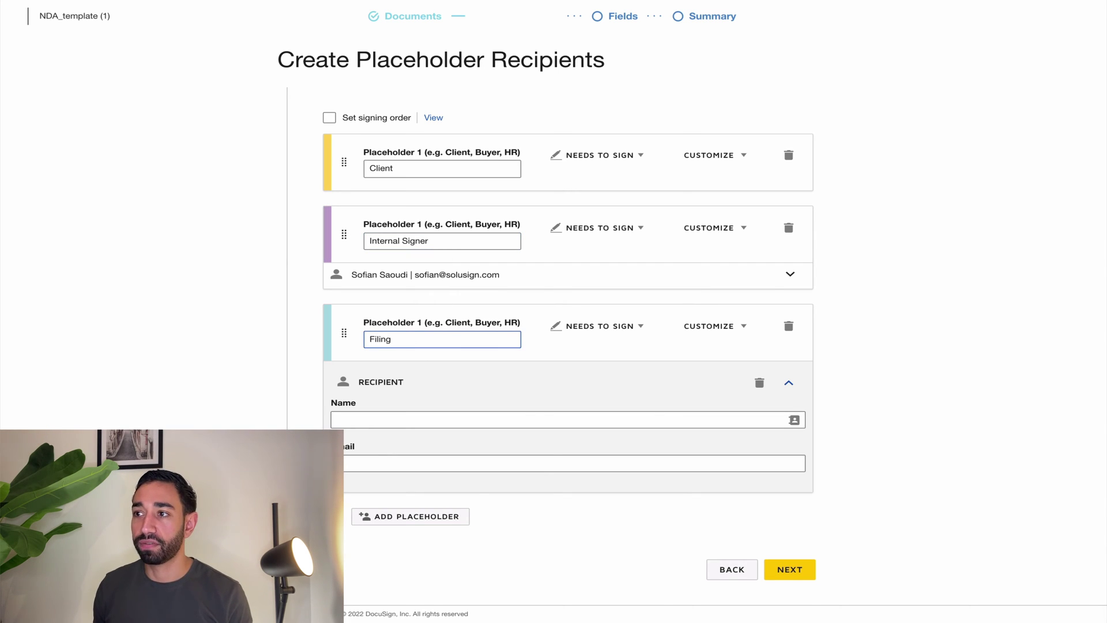
type(" A")
key("BackSpace")
key("BackSpace")
key("BackSpace")
key("BackSpace")
key("BackSpace")
key("BackSpace")
key("BackSpace")
key("BackSpace")
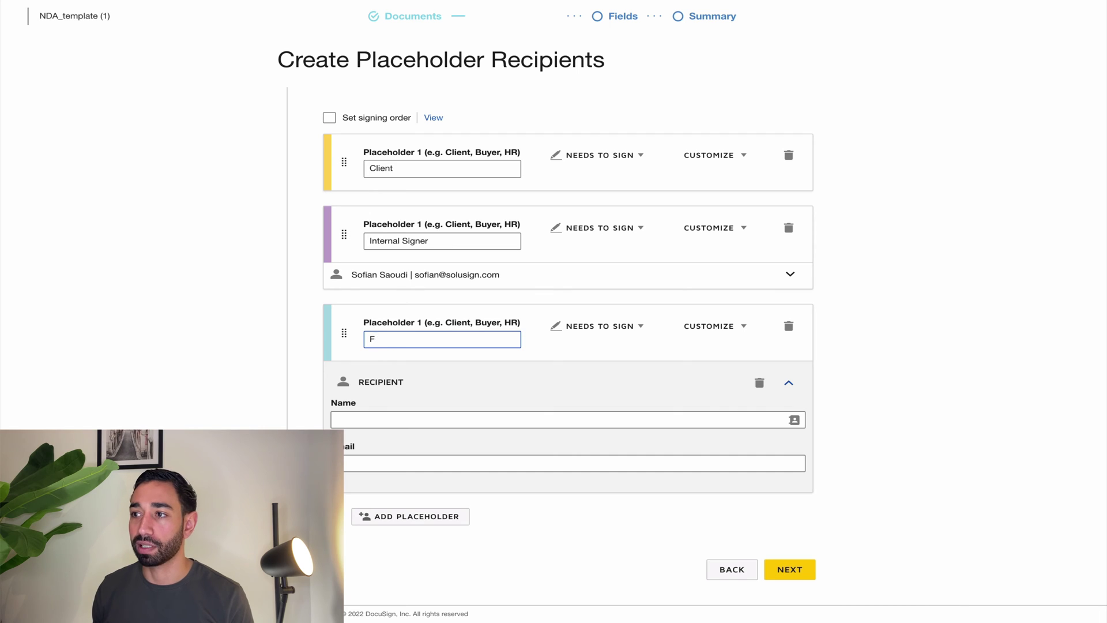
type("Admin")
left_click(167, 400)
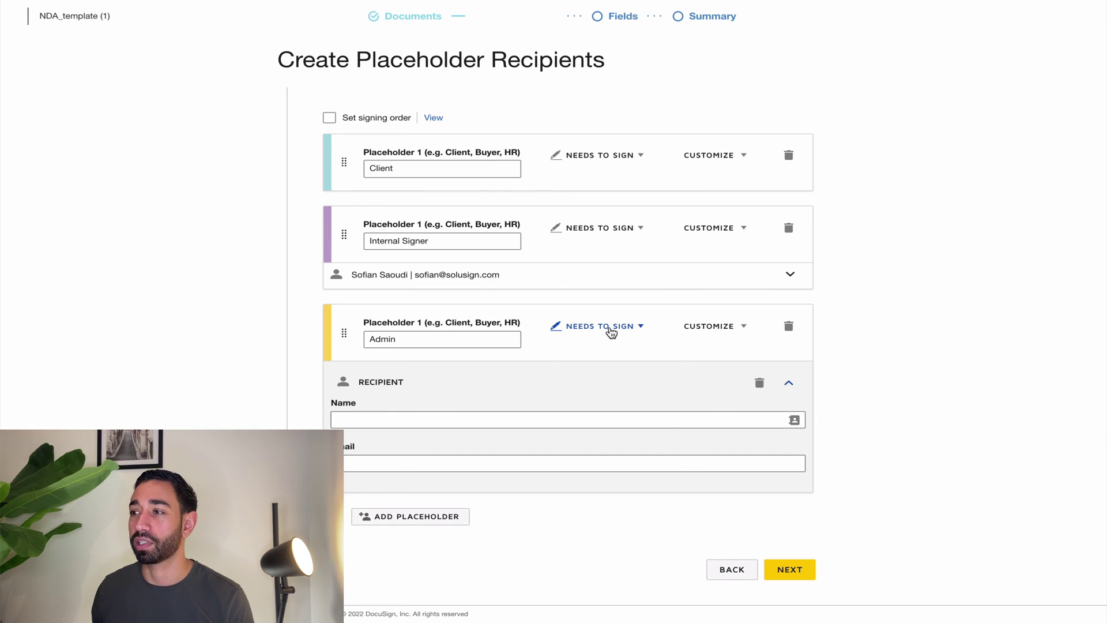
Set Admin to Receives a Copy and enter the Admin recipient's full name and e-mail address.
left_click(611, 334)
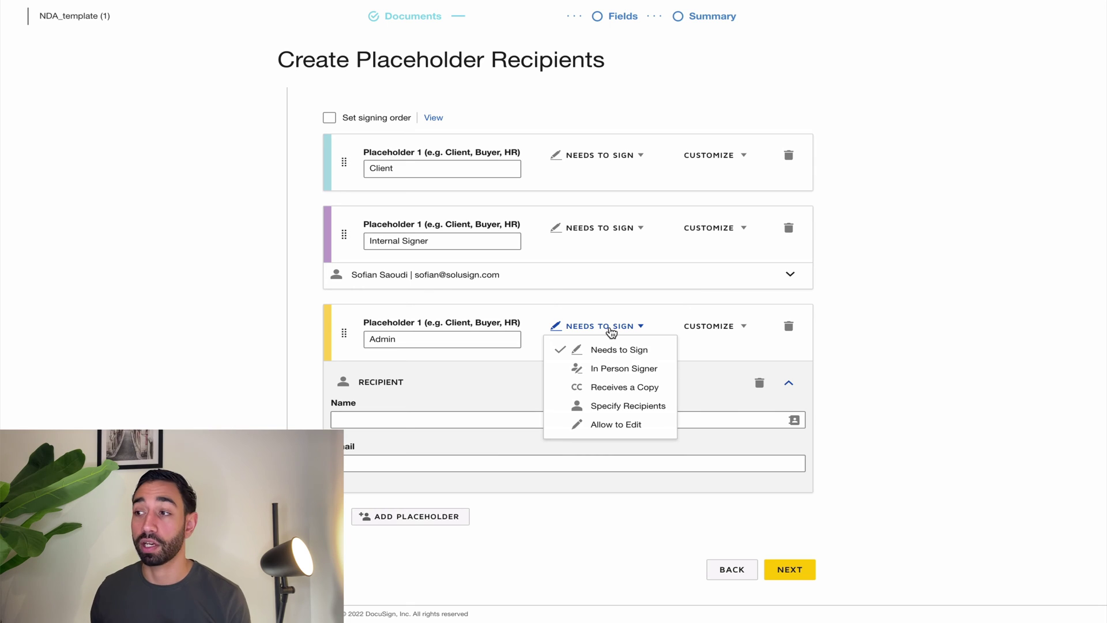
left_click(598, 390)
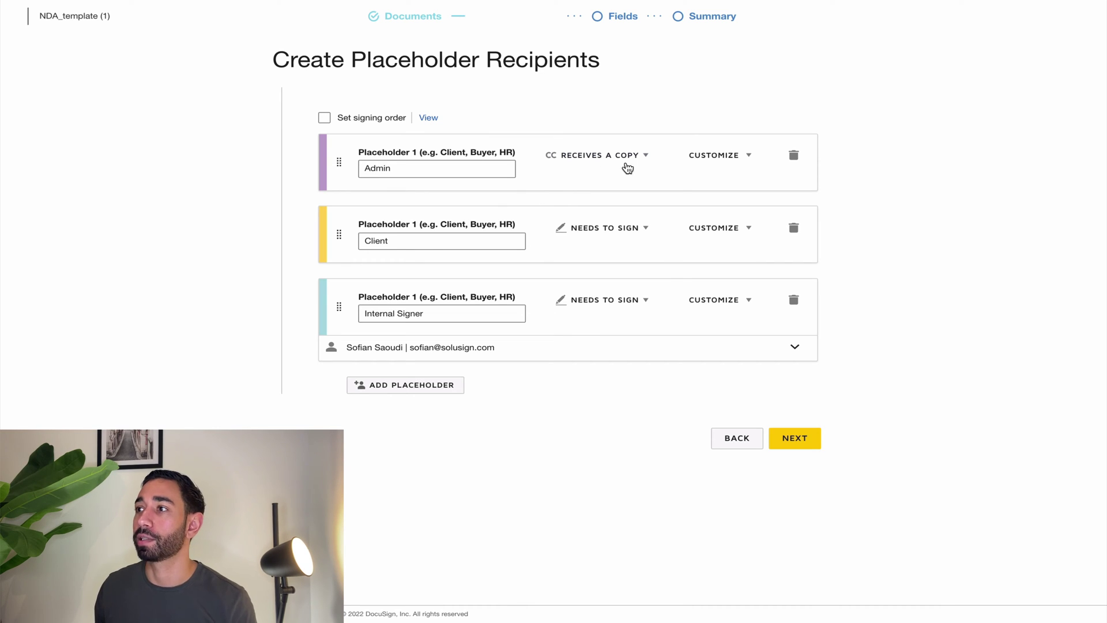
left_click(721, 159)
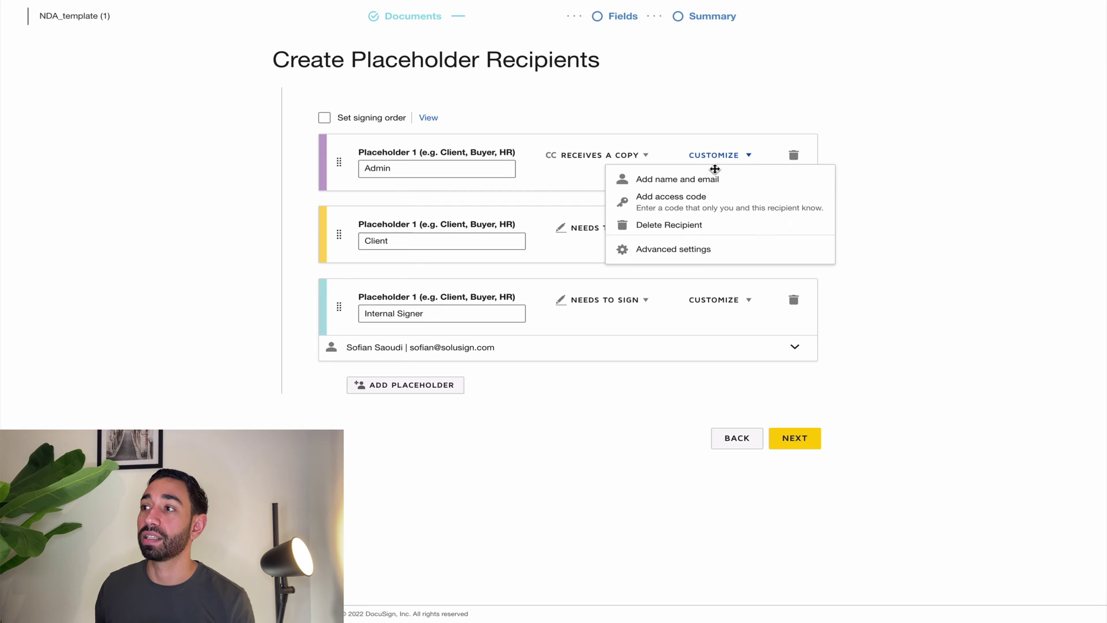
left_click(713, 180)
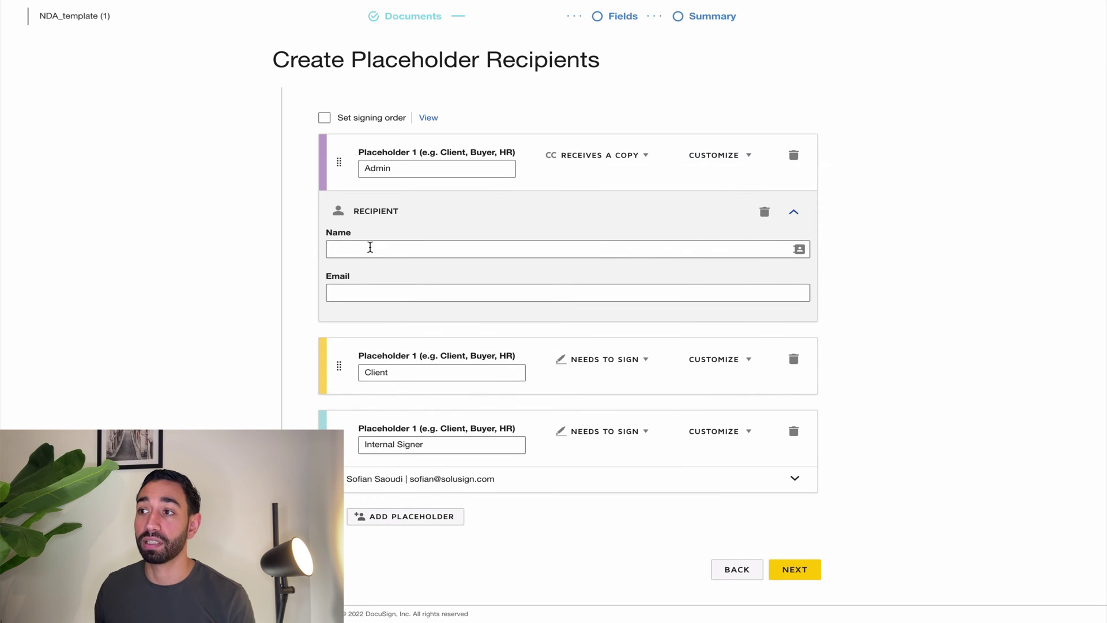
left_click(369, 247)
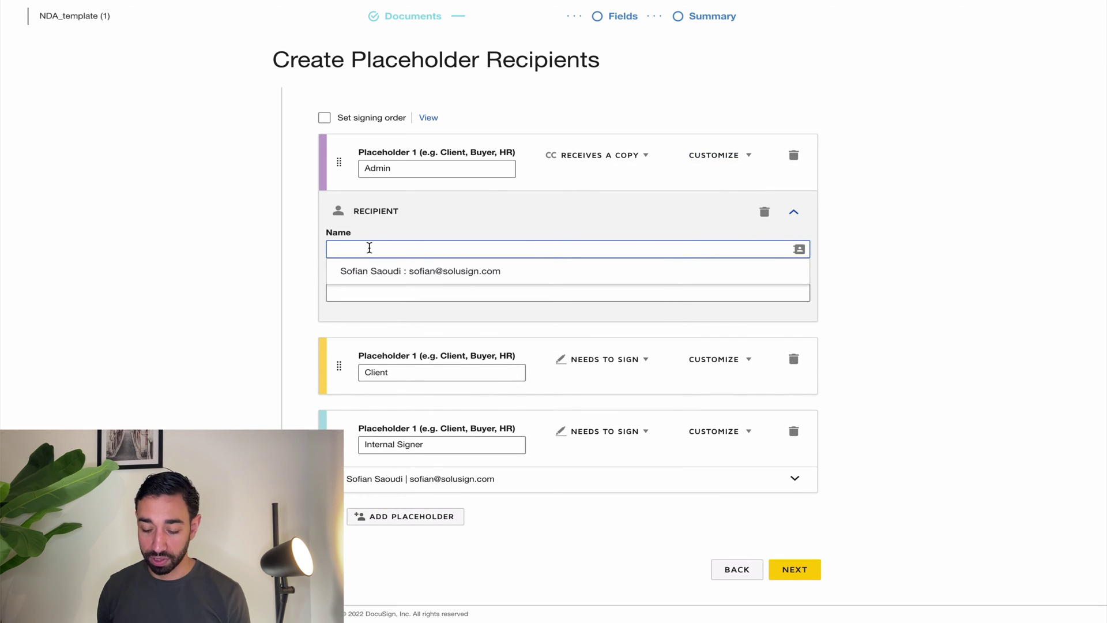
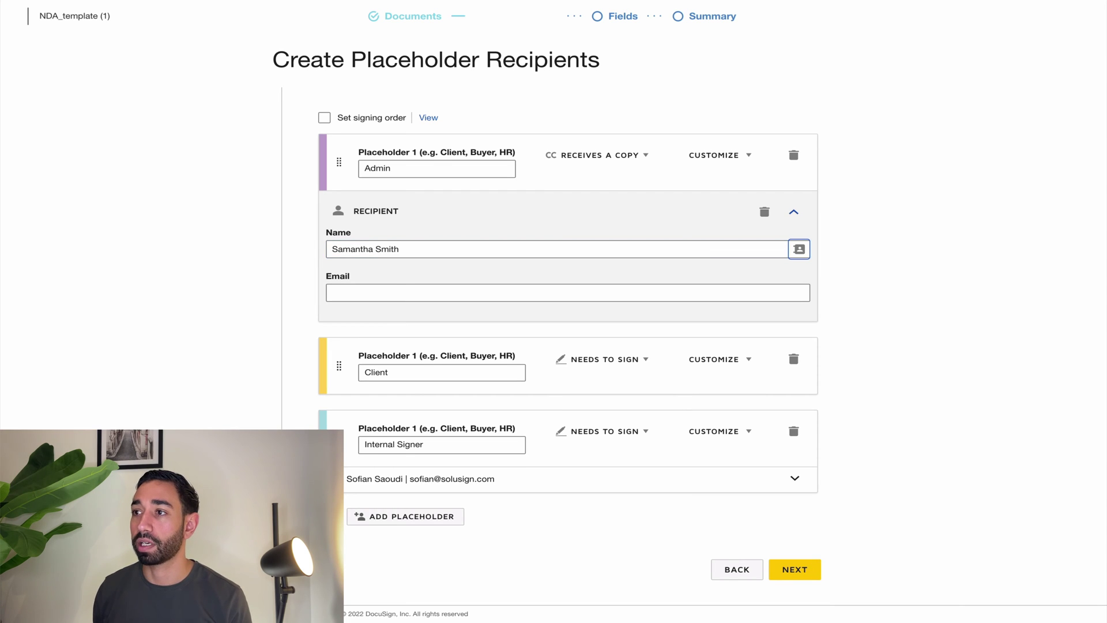
left_click(383, 289)
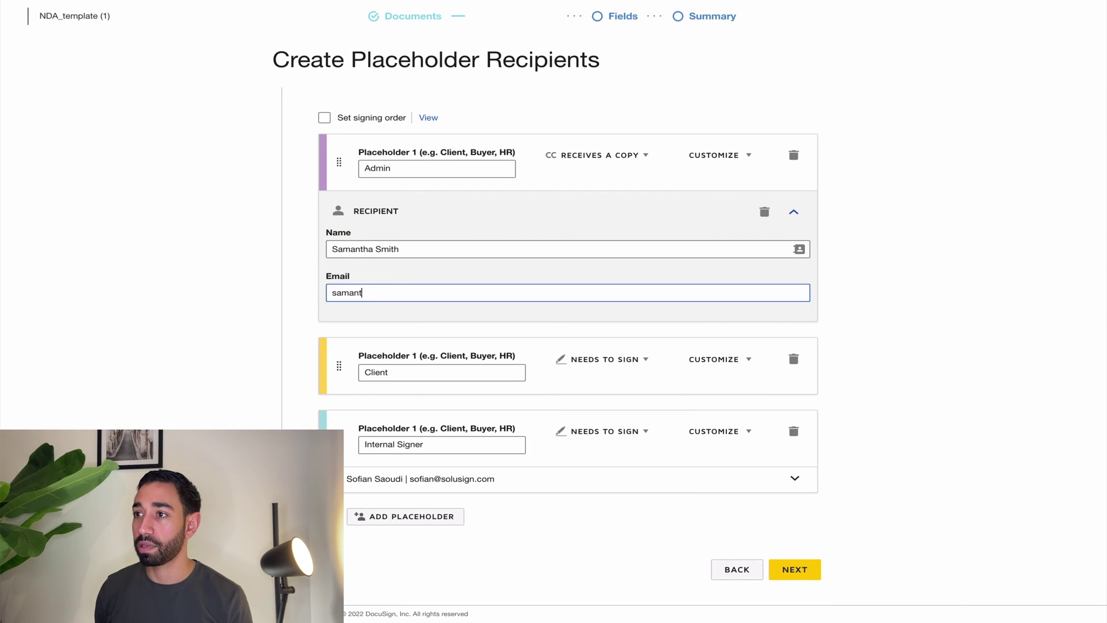
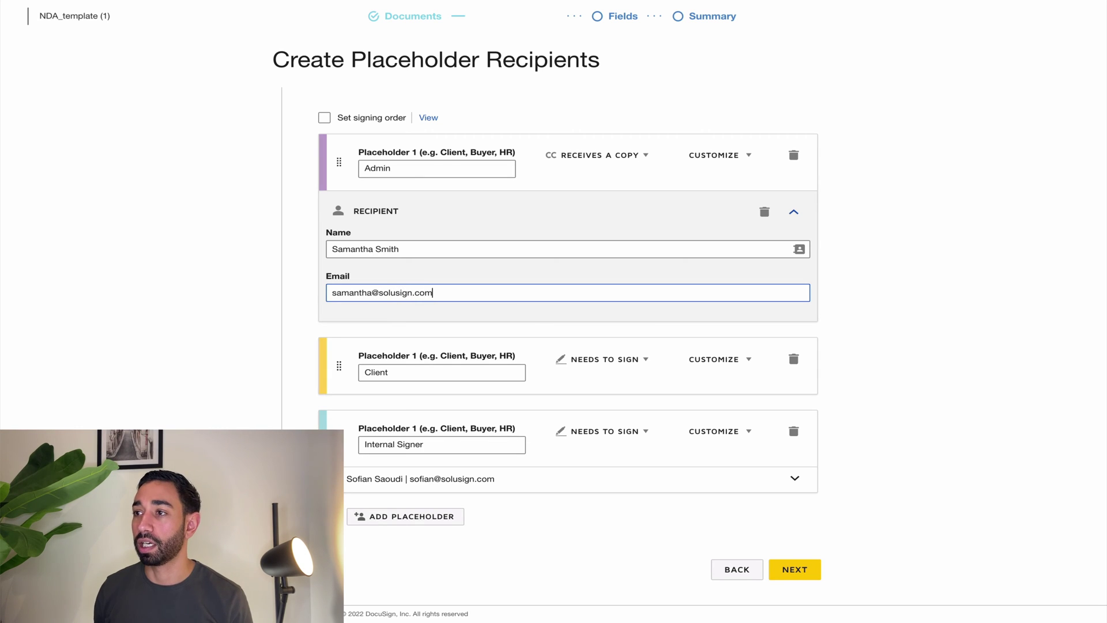
left_click(220, 292)
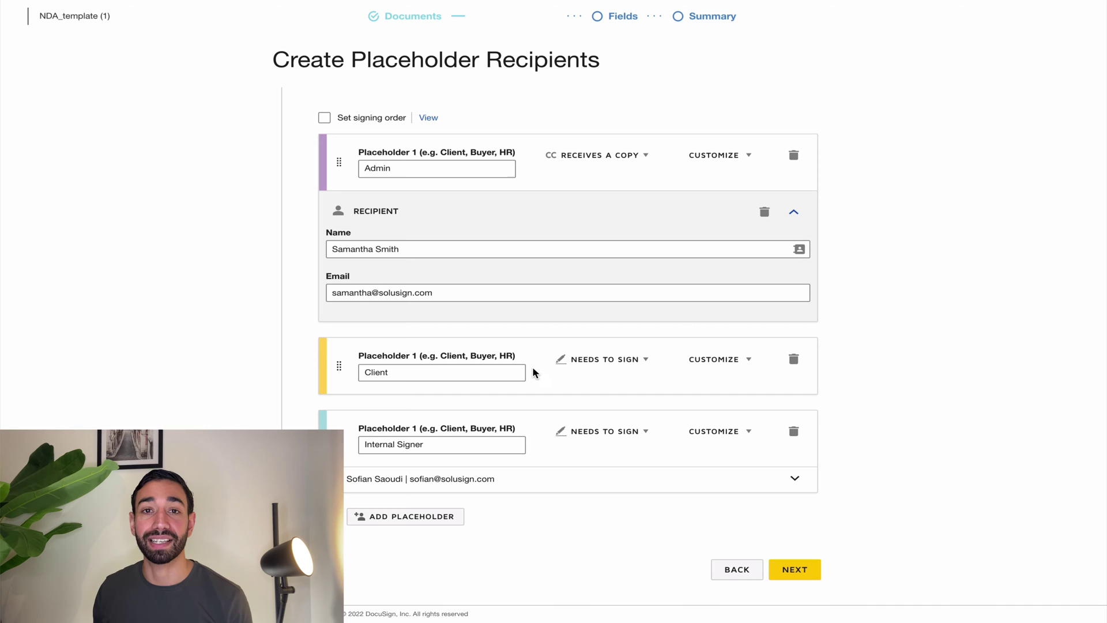
Turn on signing order with Client as 1, Internal Signer 2 and Admin 3.
left_click(323, 118)
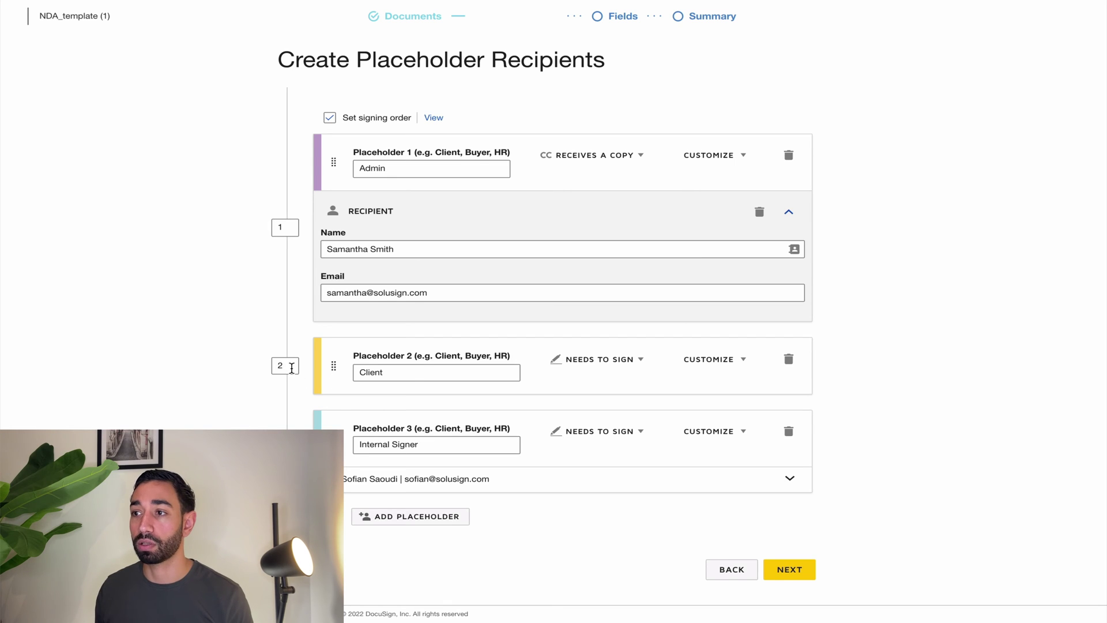
left_click(288, 367)
left_click_drag(288, 366, 276, 367)
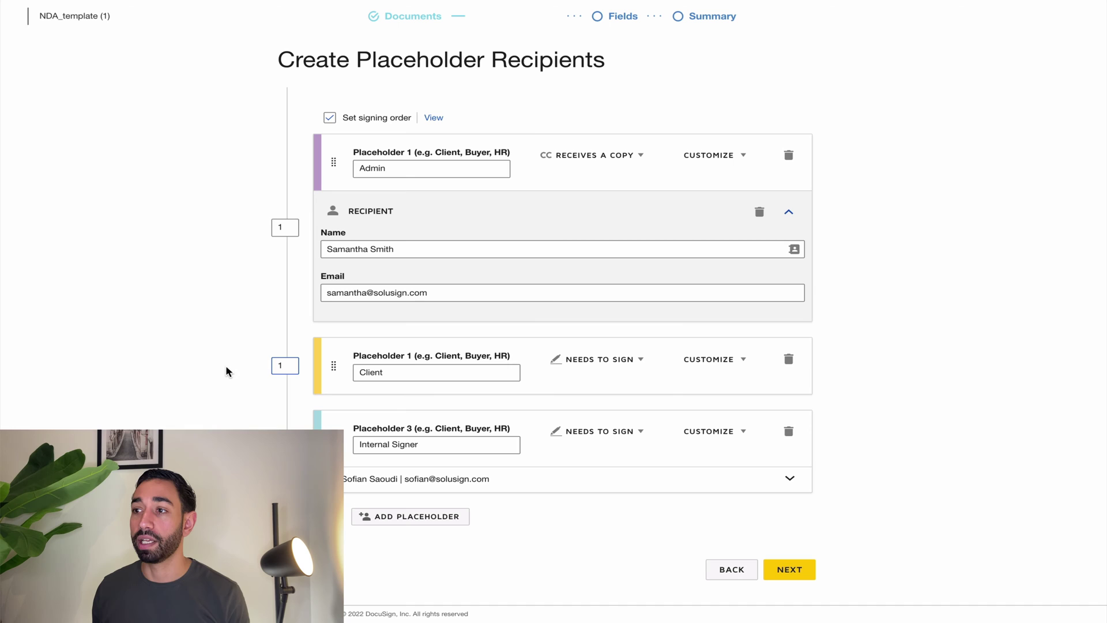
type("1")
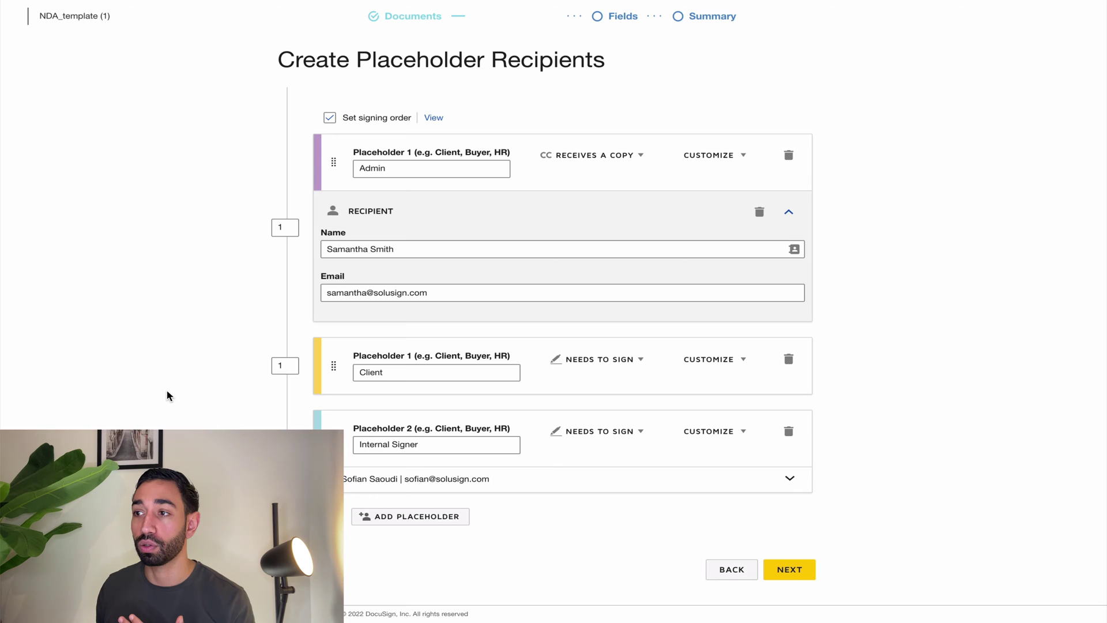
left_click(286, 227)
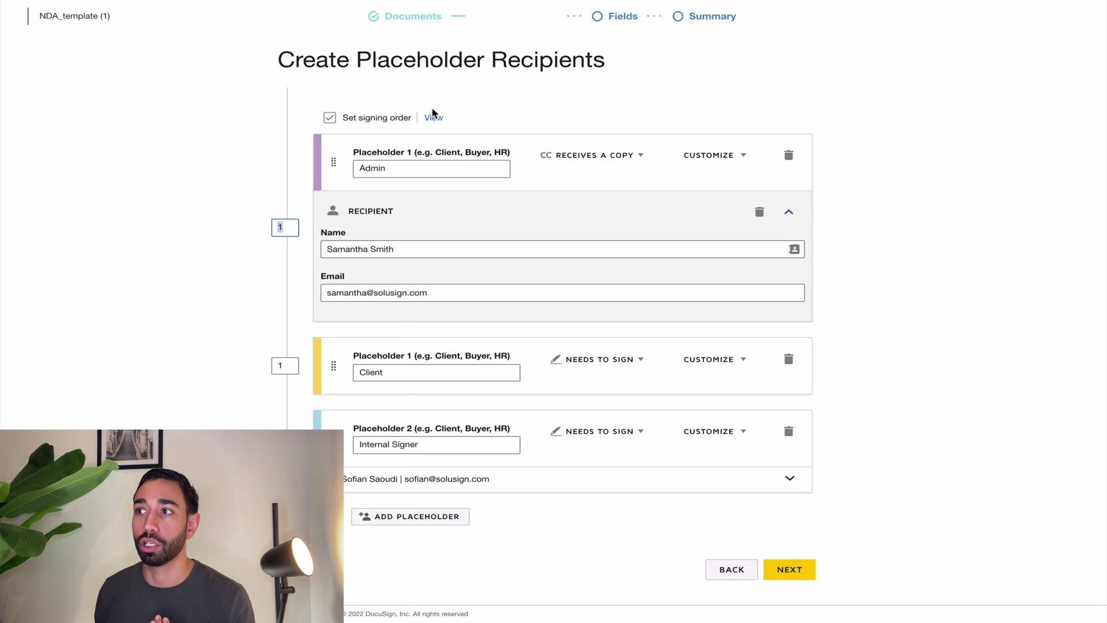
left_click(182, 230)
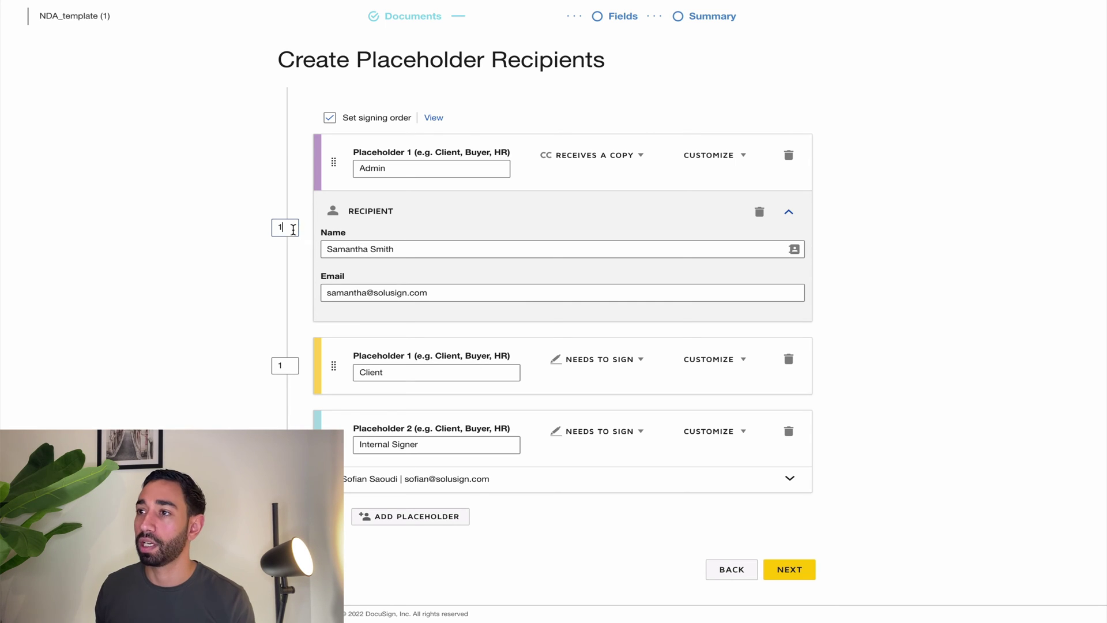
left_click(293, 229)
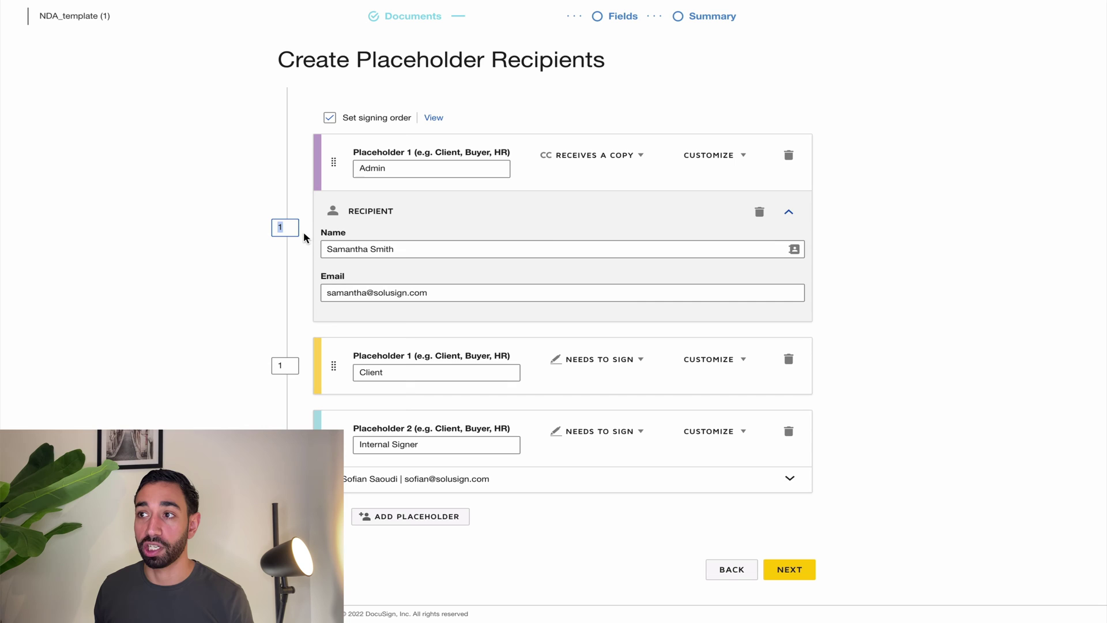
type("3")
left_click(217, 254)
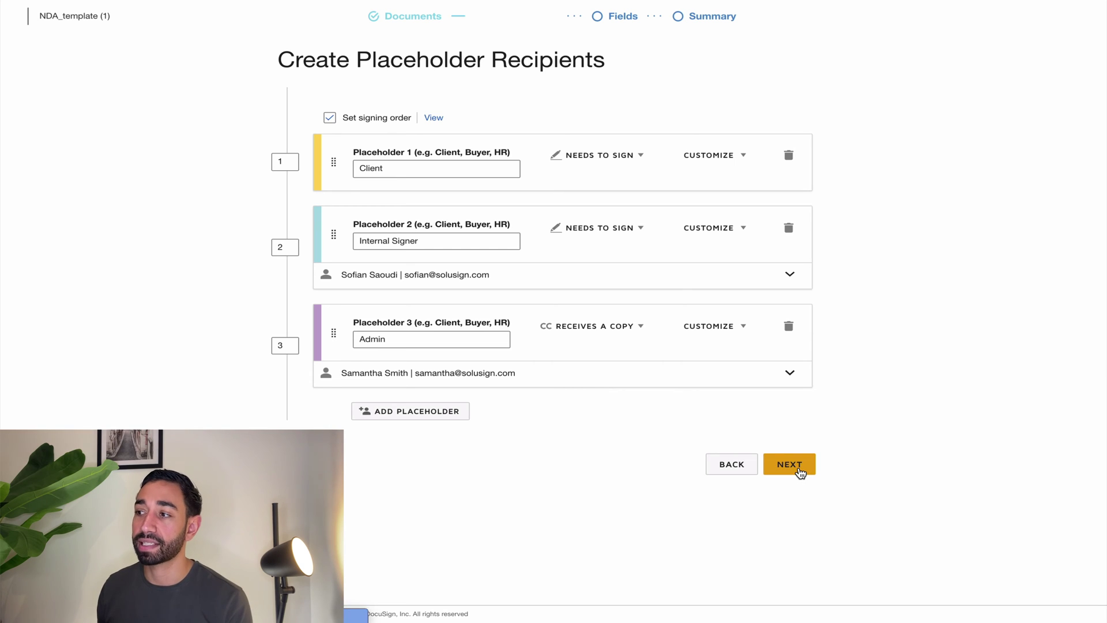
Advance to the Fields step showing the NDA document and dismiss the switch-recipients tip.
left_click(798, 468)
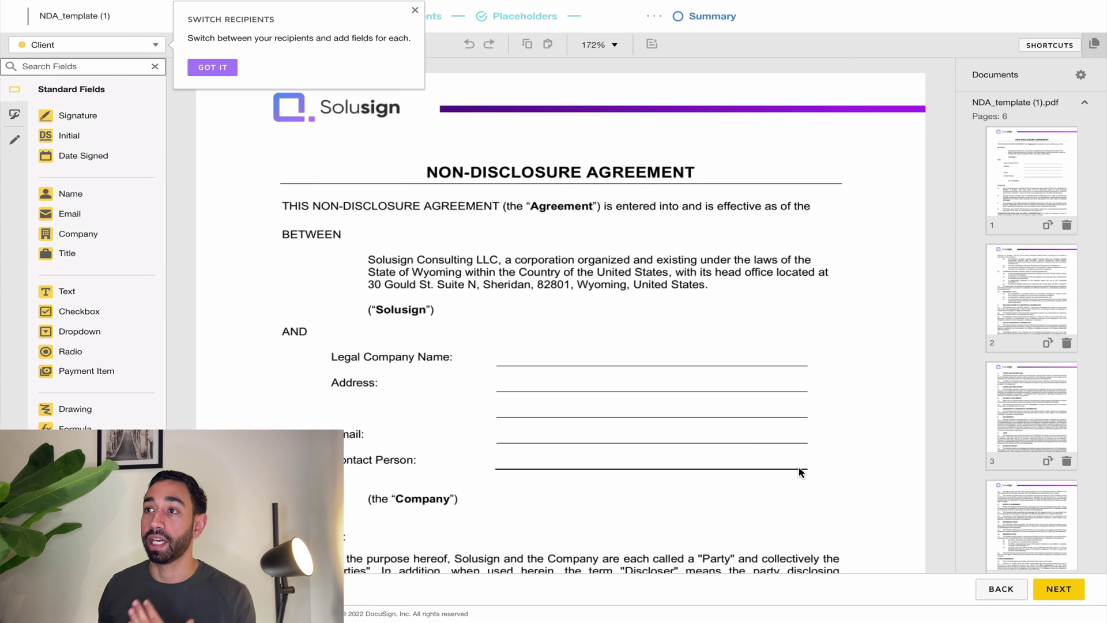
left_click(1000, 589)
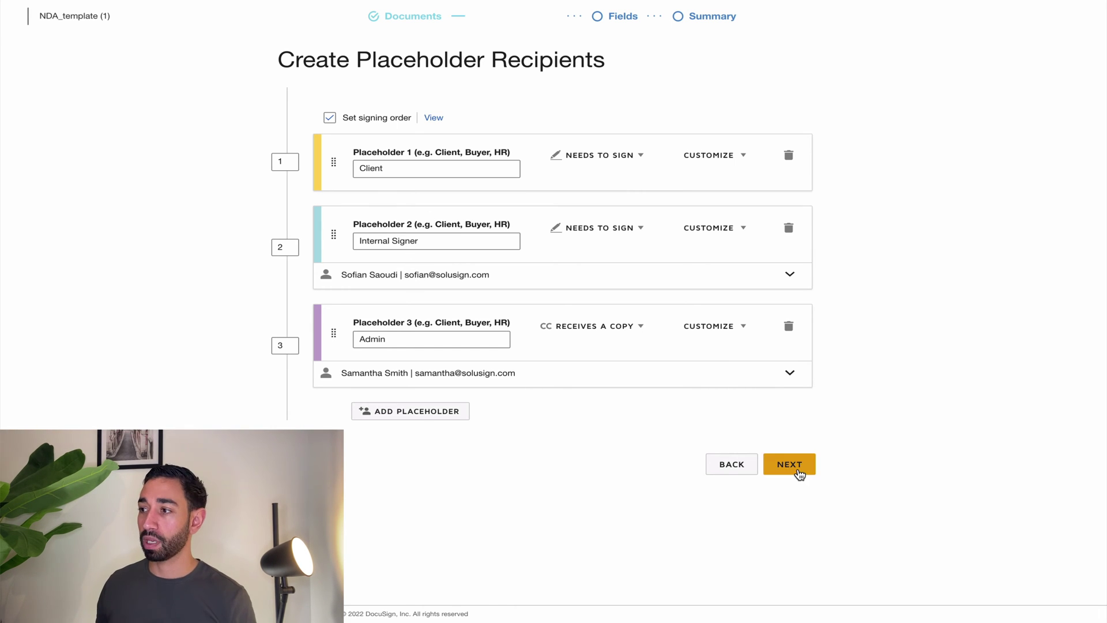
left_click(798, 470)
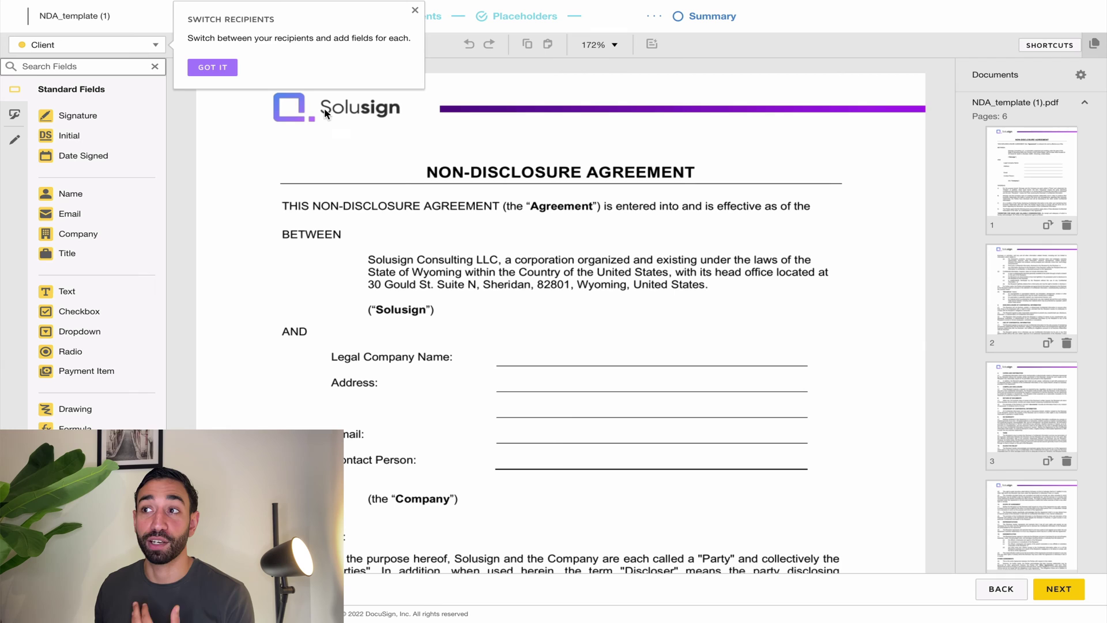
left_click(213, 68)
Switch the active recipient to the internal signer, then back to Client.
left_click(98, 49)
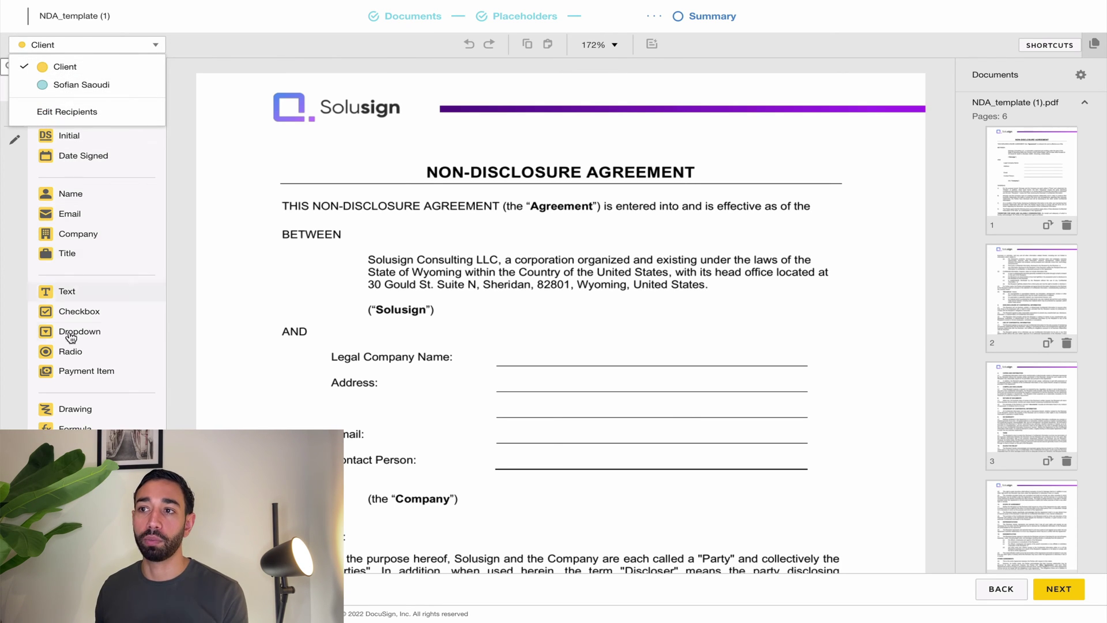
left_click(81, 86)
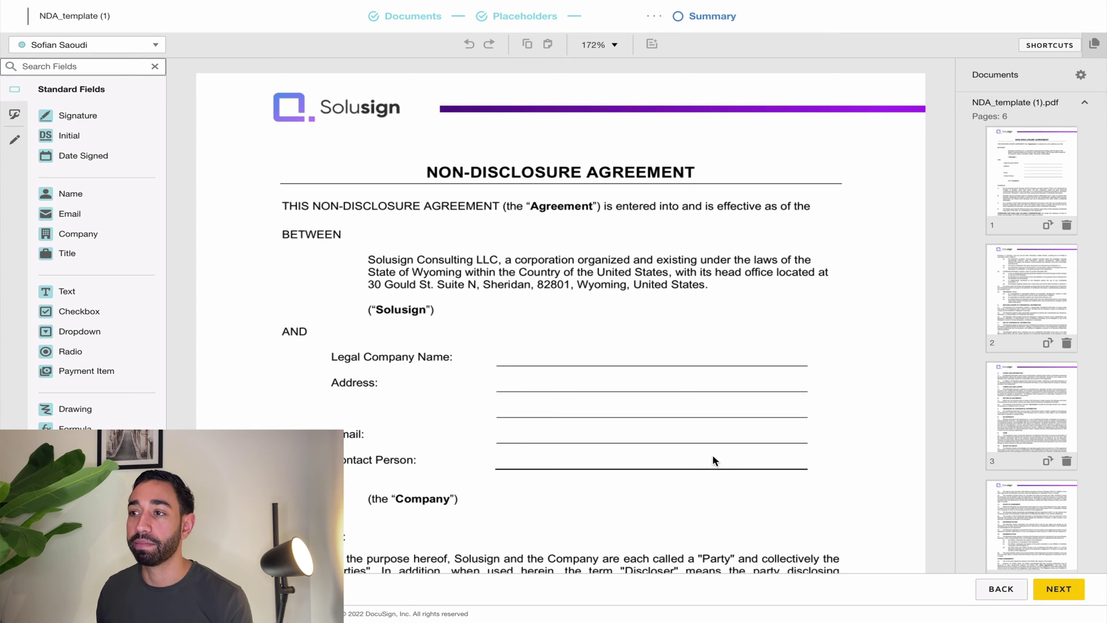
left_click(88, 46)
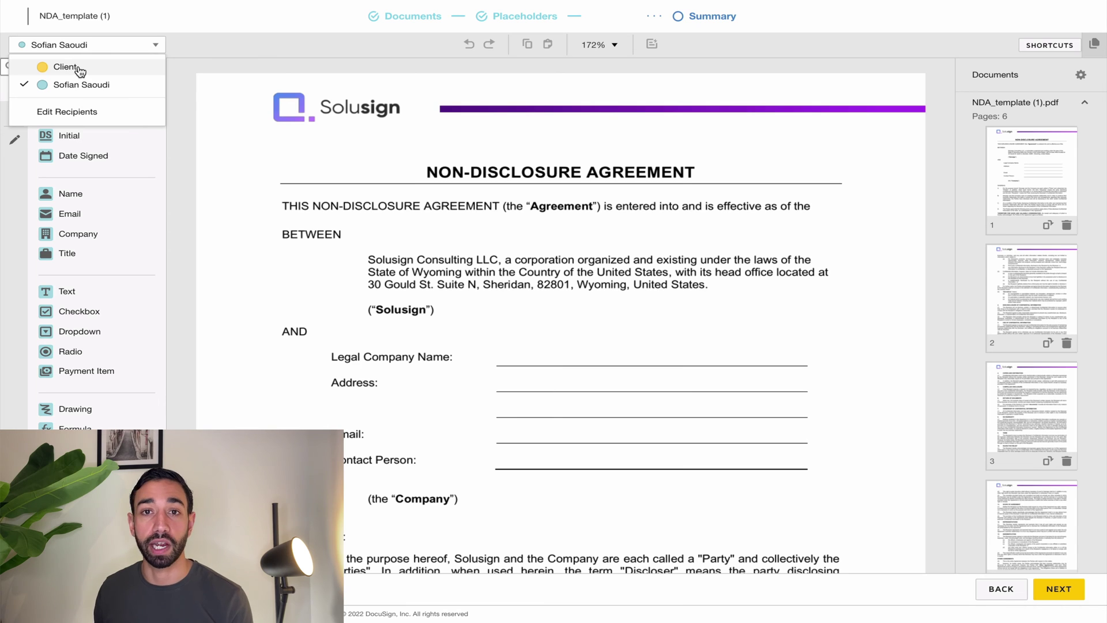
left_click(79, 68)
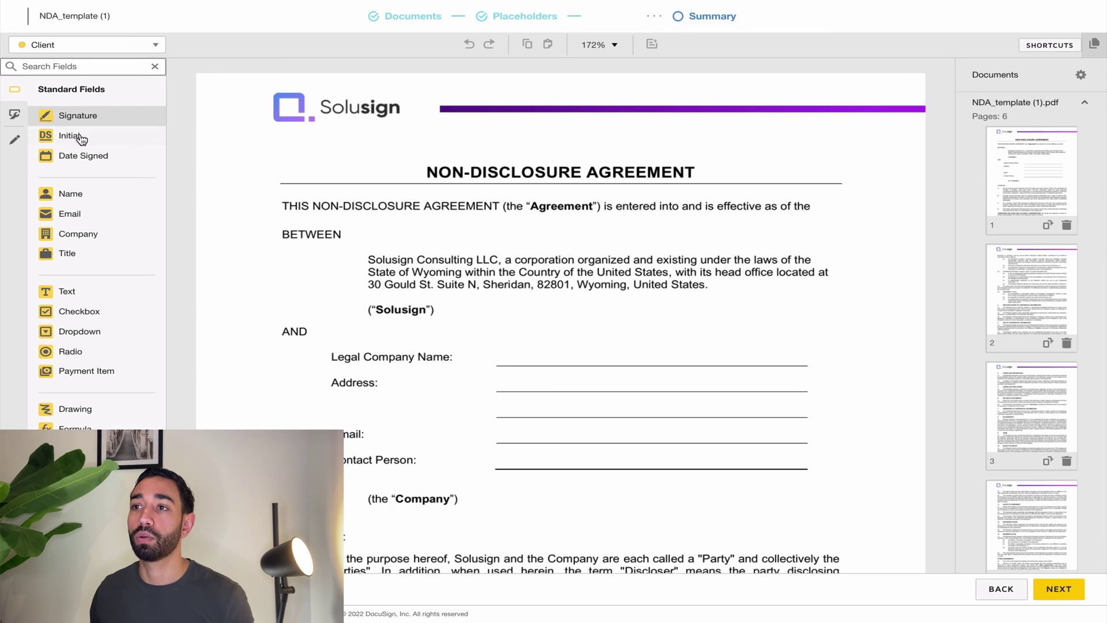
Place a Text field on Legal Company Name, an Email field on Email, and Full Name on Contact Person.
left_click_drag(85, 296, 810, 373)
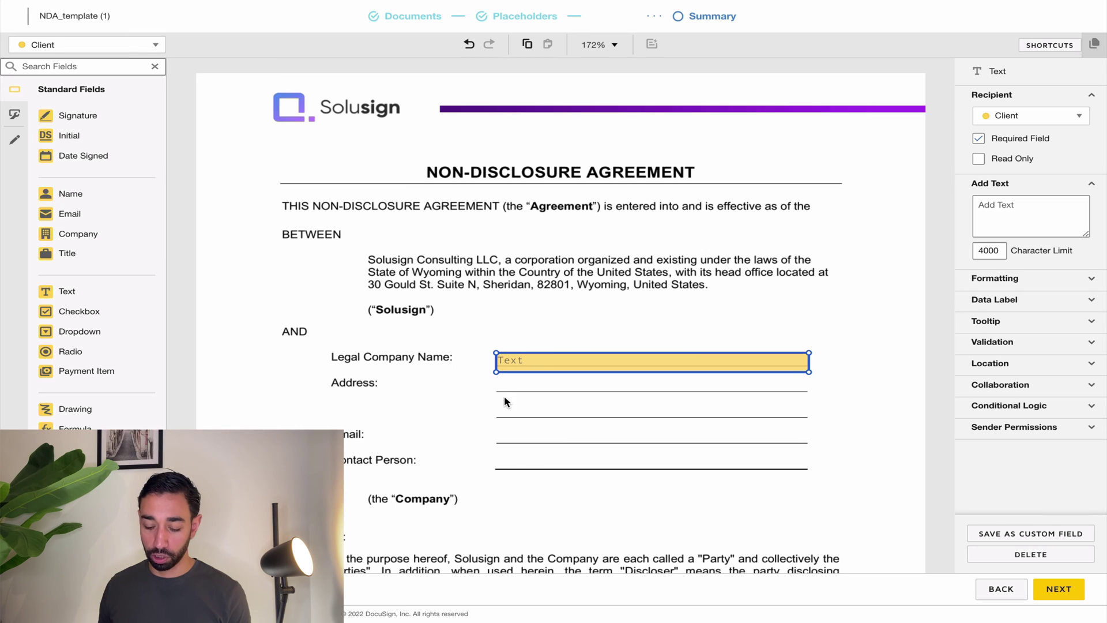
left_click_drag(517, 366, 531, 419)
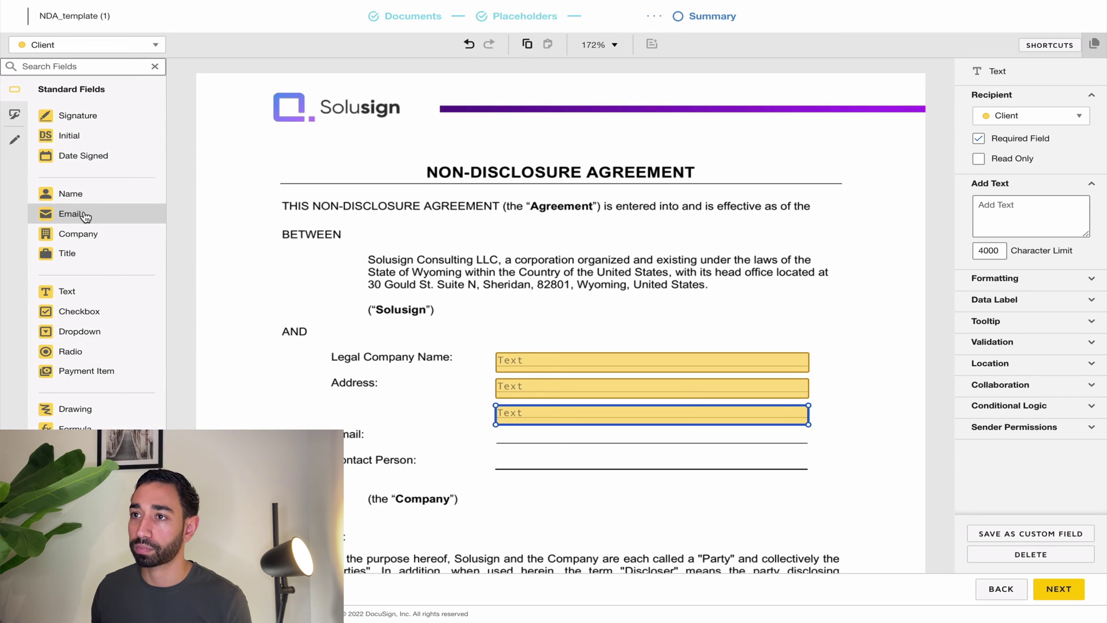
left_click_drag(93, 215, 498, 431)
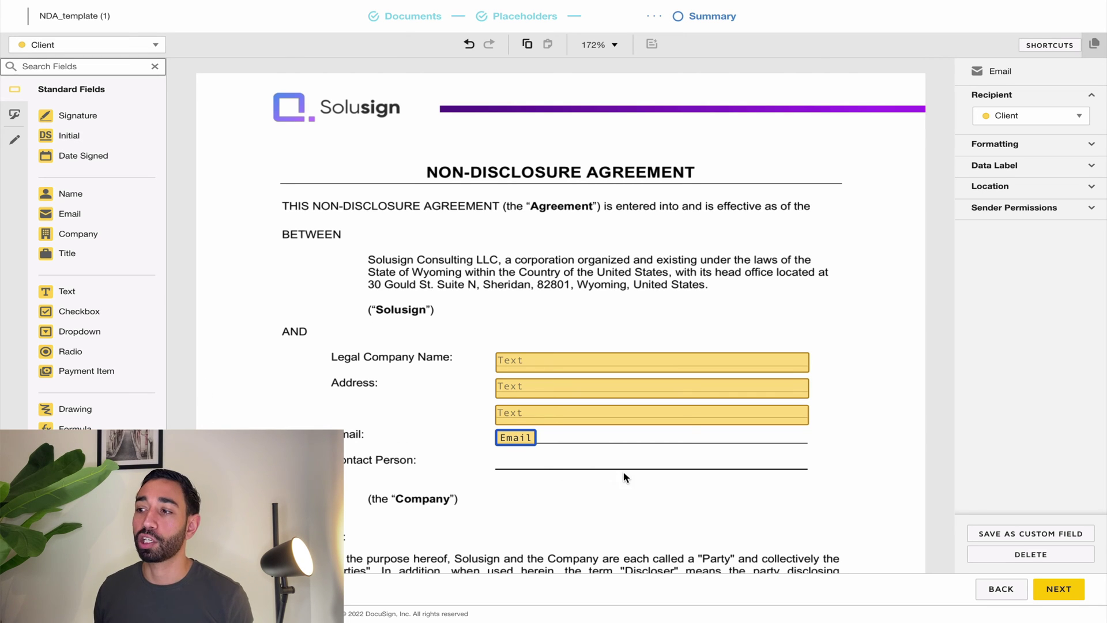
left_click_drag(113, 196, 511, 439)
left_click(412, 420)
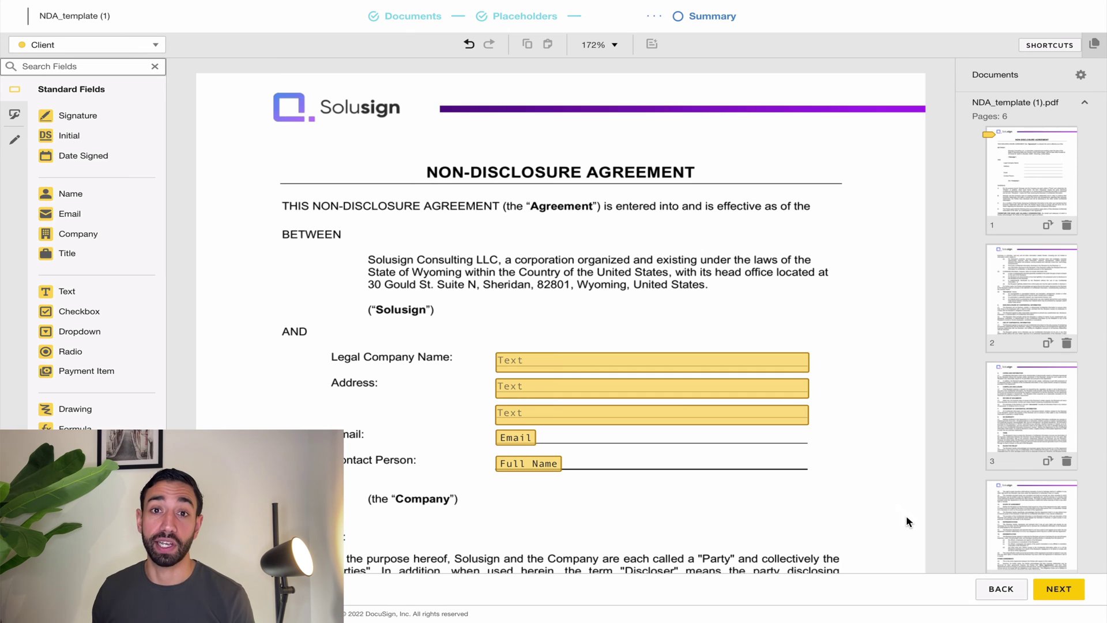
Place a client Text field beside SOLUSIGN CONSULTING LLC in the page 6 signature block.
scroll(808, 500, "down", 2)
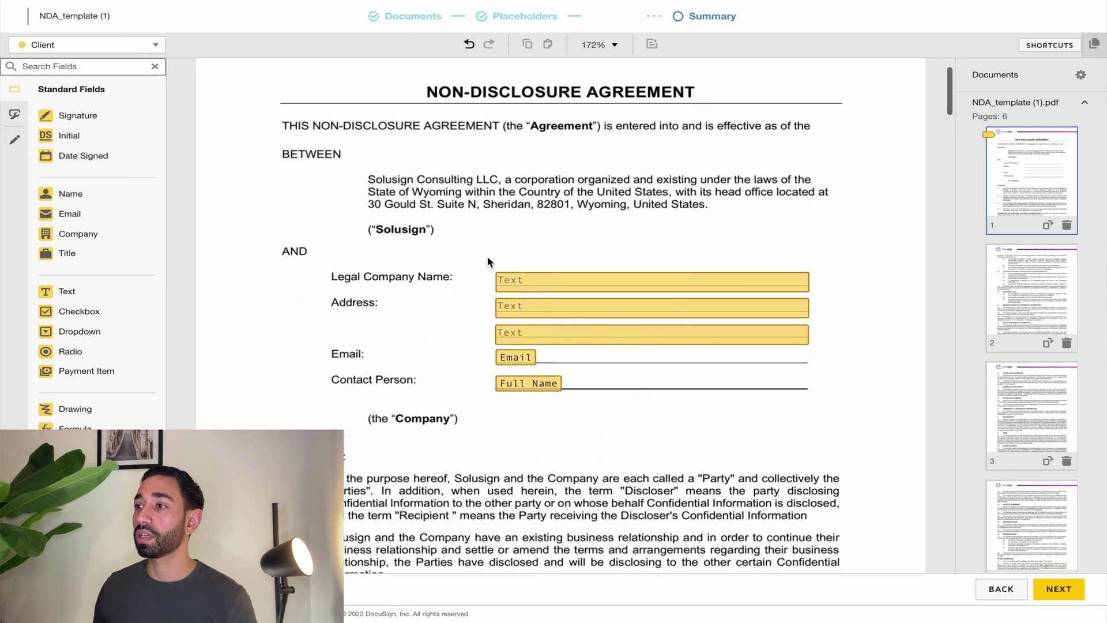
left_click_drag(460, 252, 542, 344)
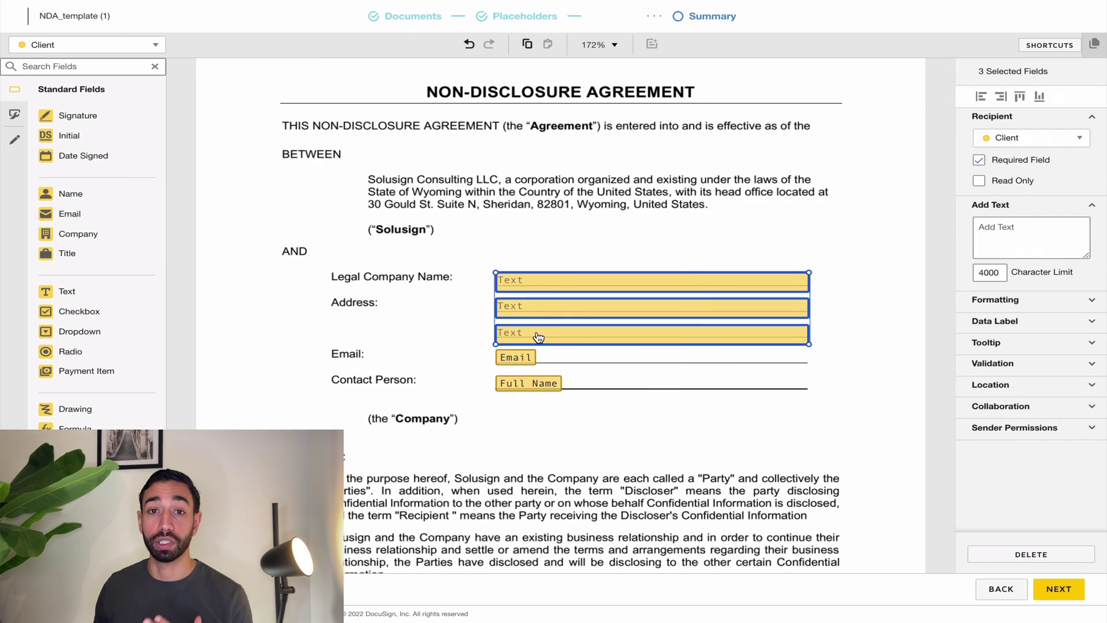
left_click(453, 316)
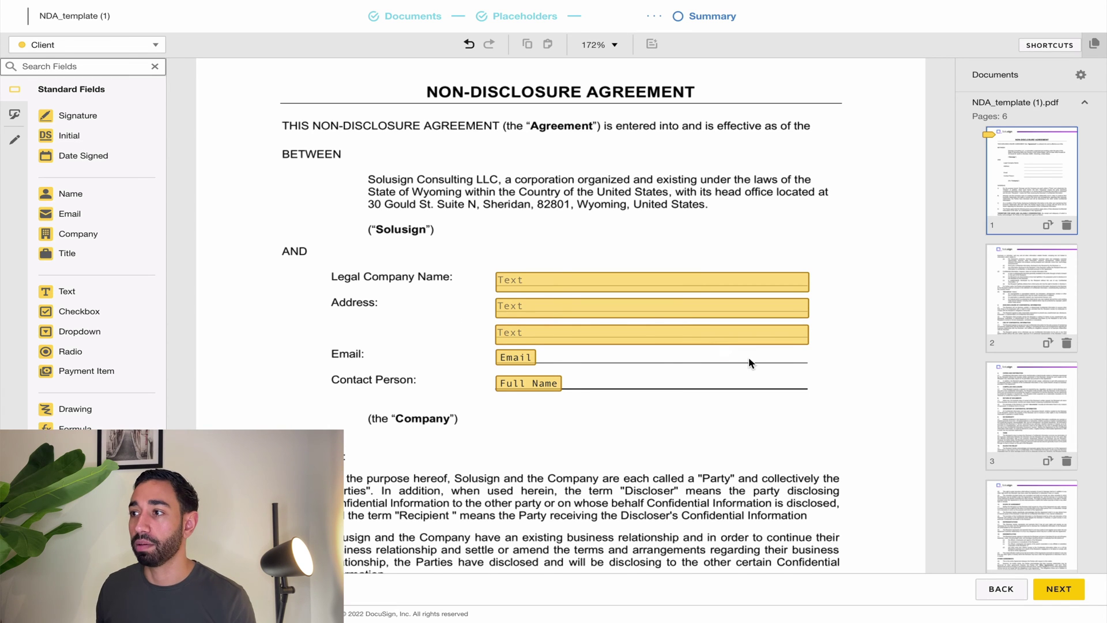
scroll(750, 359, "down", 1)
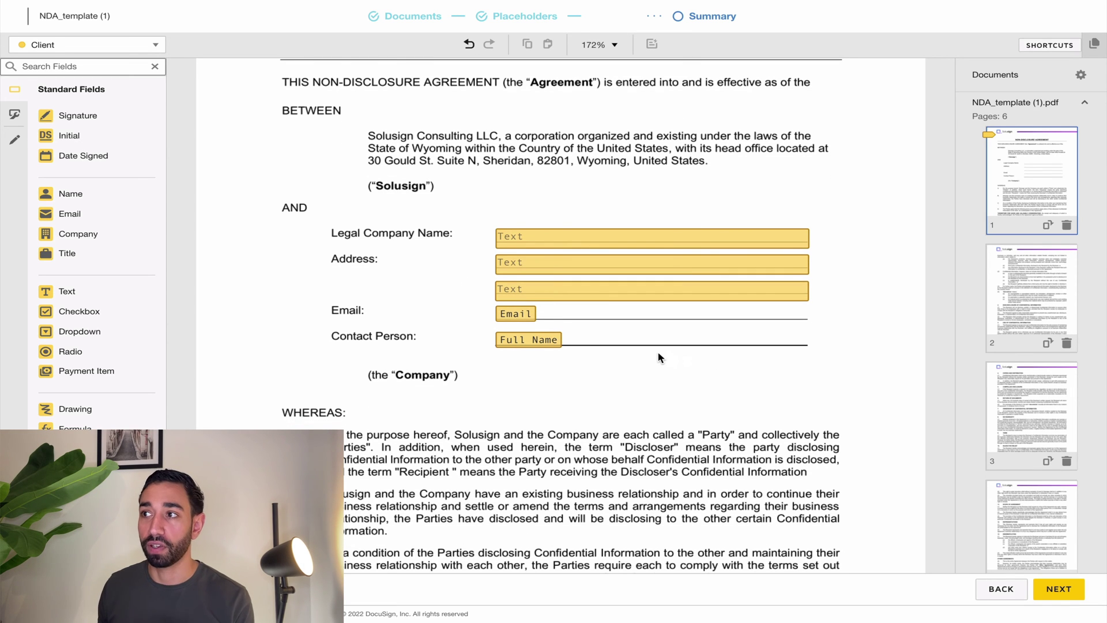
scroll(766, 396, "down", 15)
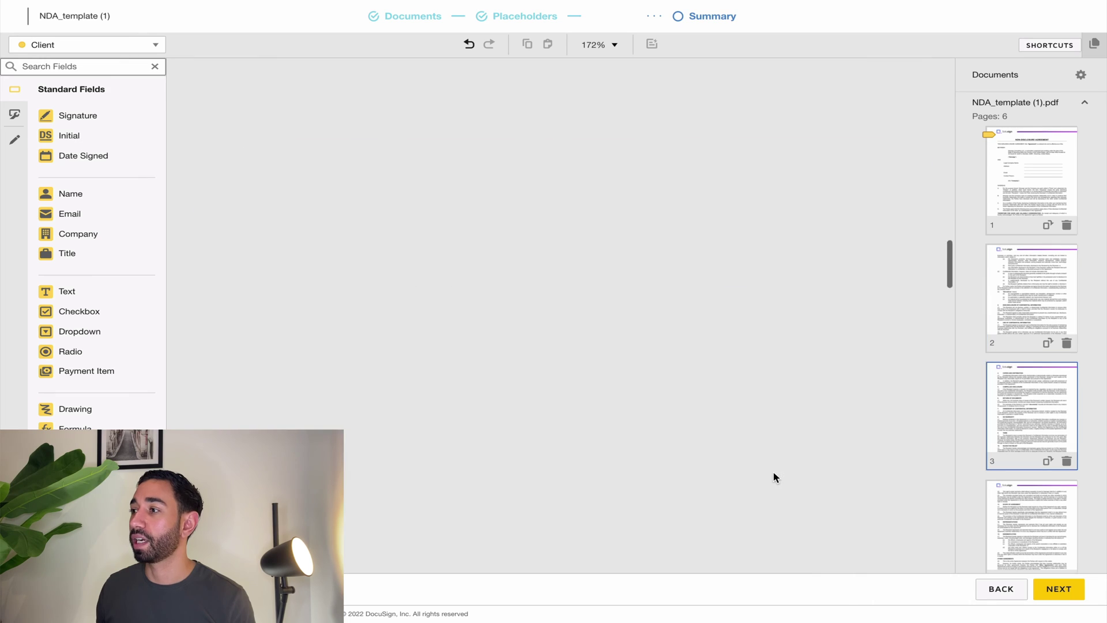
scroll(774, 476, "down", 20)
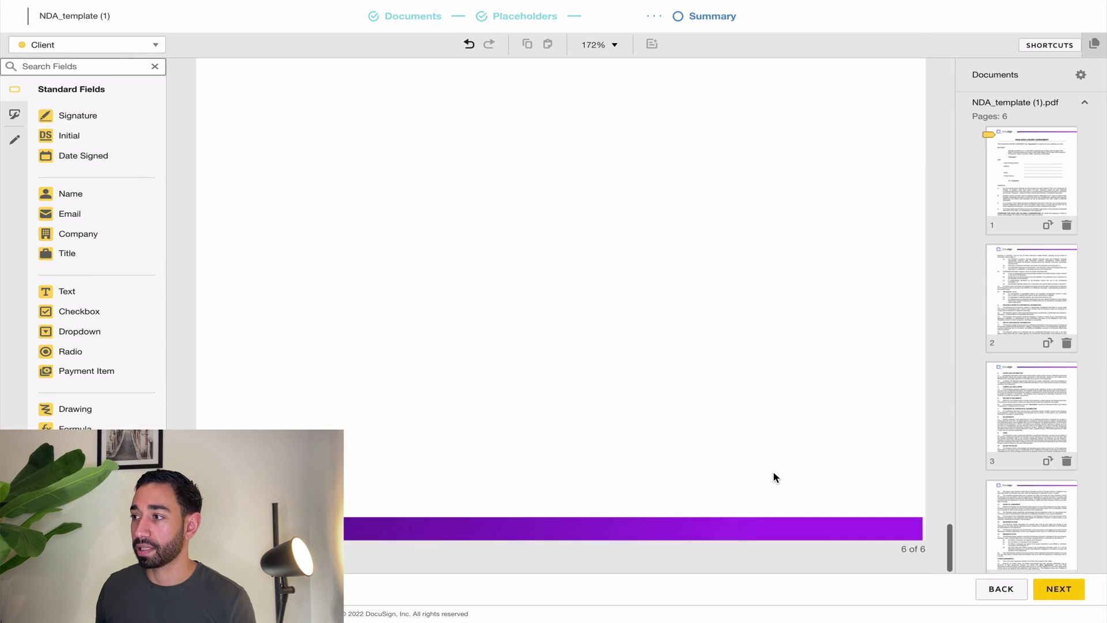
scroll(774, 477, "up", 10)
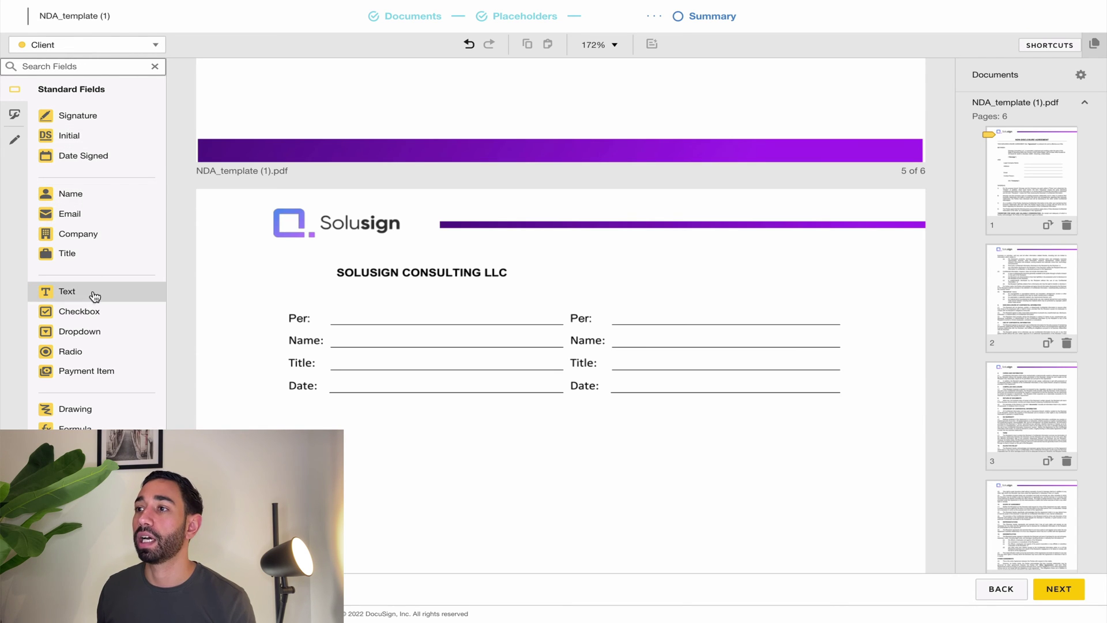
left_click_drag(95, 296, 612, 272)
left_click(620, 276)
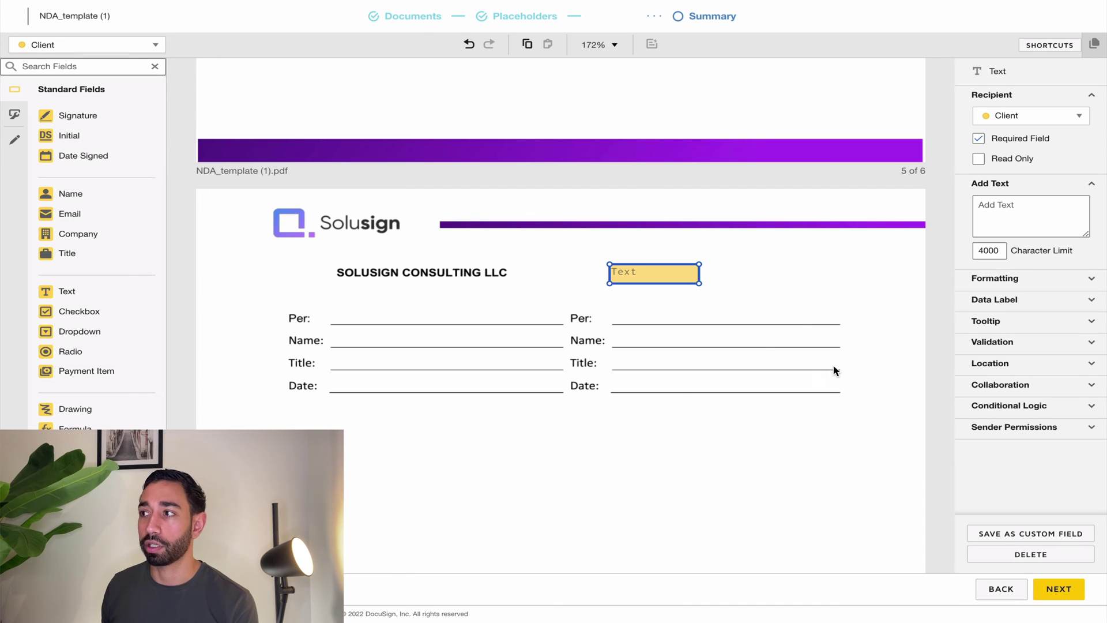
Rename the new field's data label to Company Name.
left_click(995, 302)
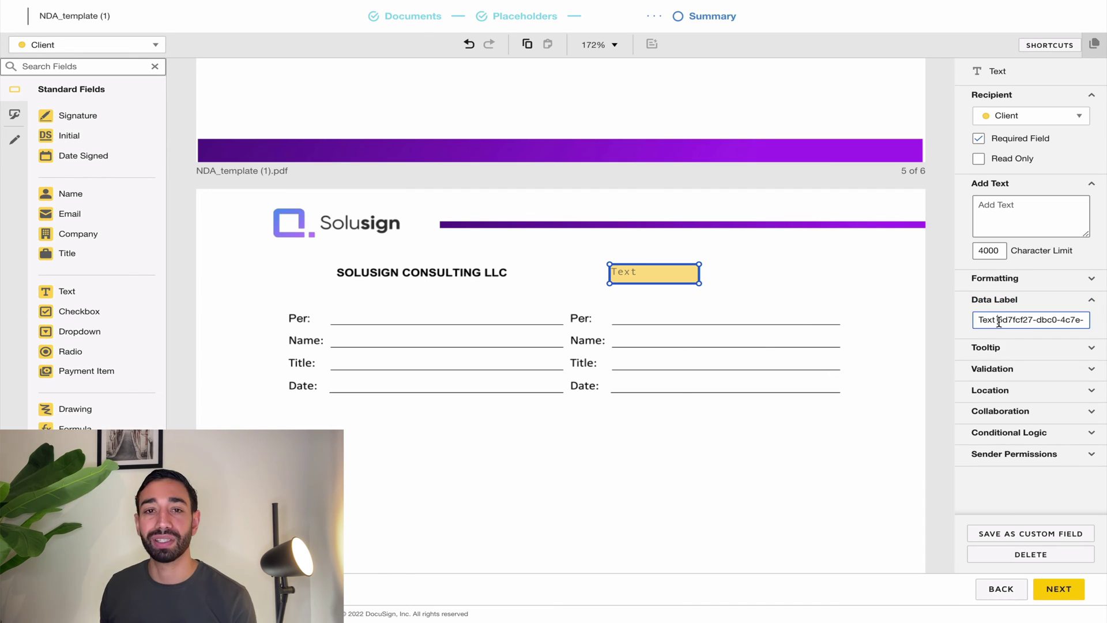
triple_click(1003, 321)
type("Company Name")
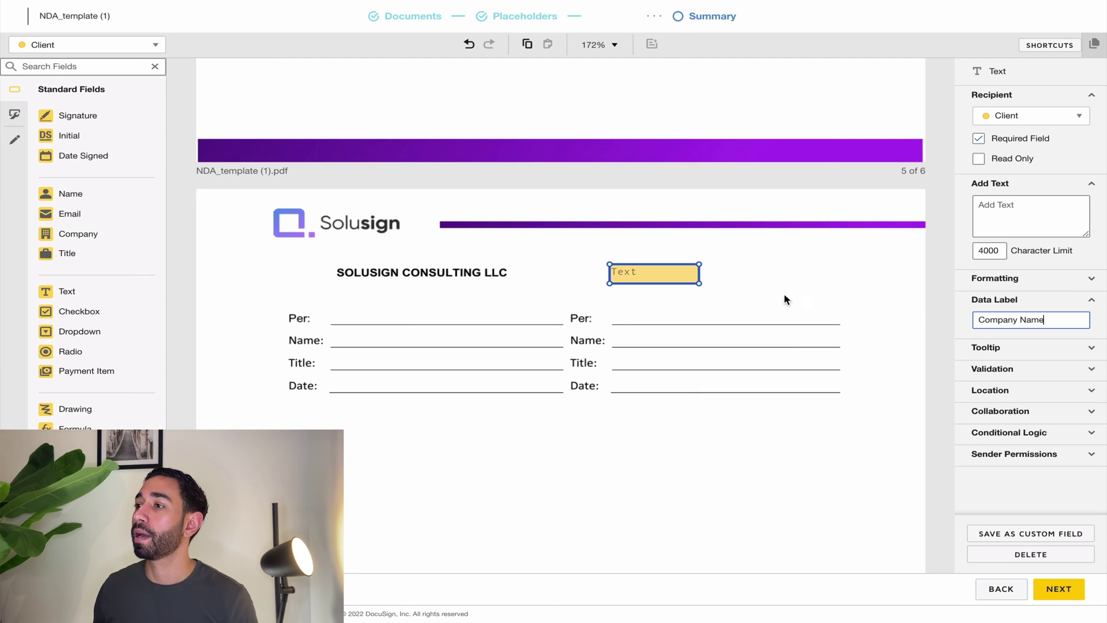
left_click(742, 293)
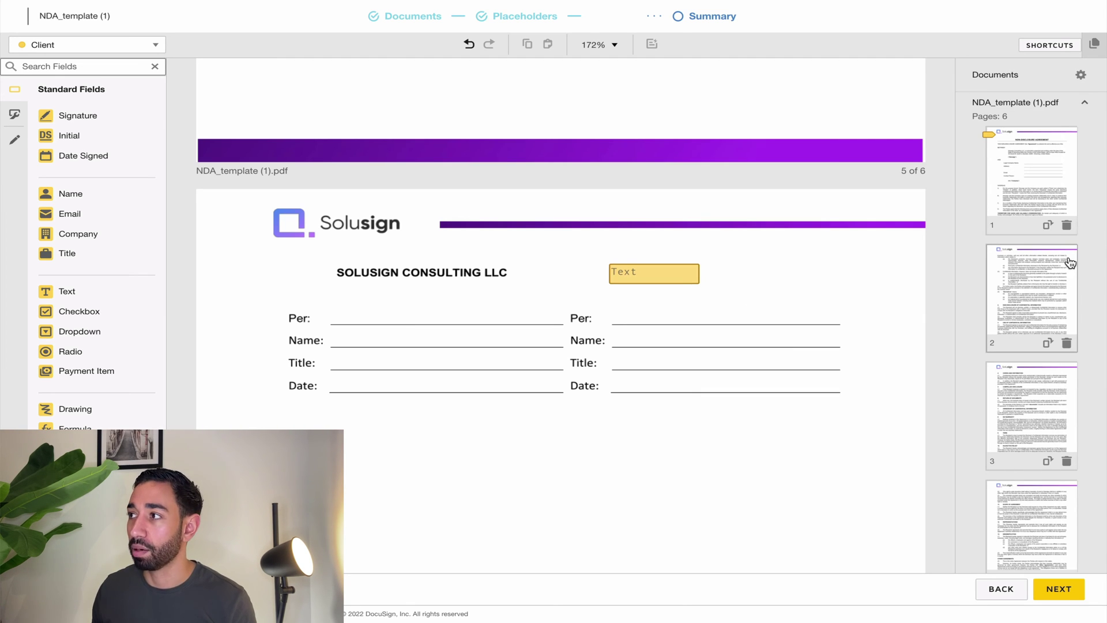
On page 1, give the Legal Company Name field the data label Company Name.
left_click(1048, 183)
left_click(559, 347)
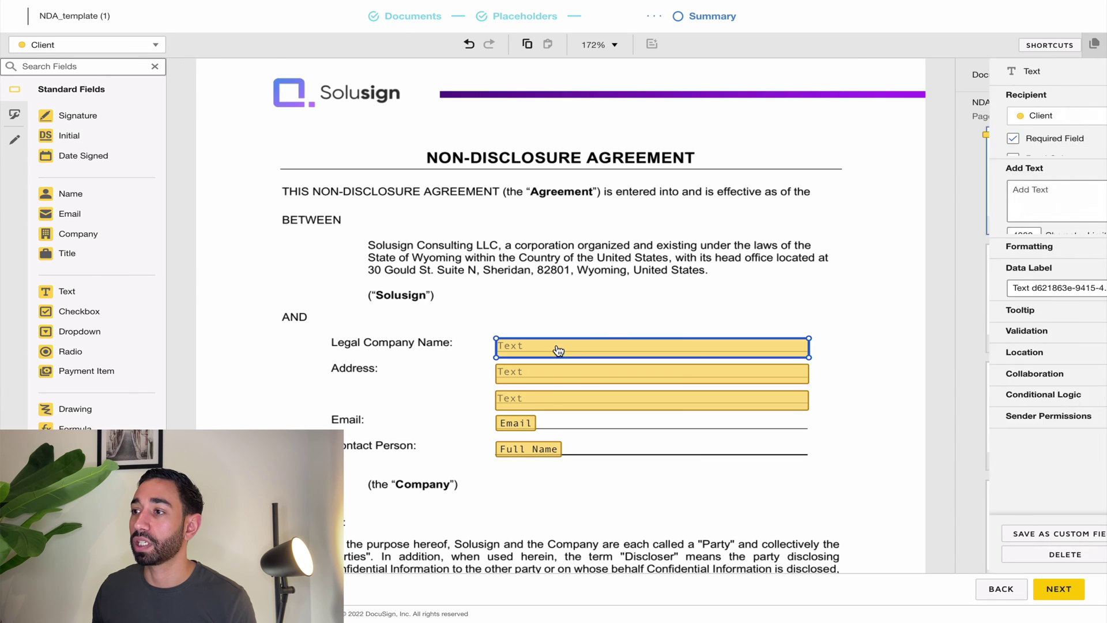
triple_click(1015, 321)
type("C")
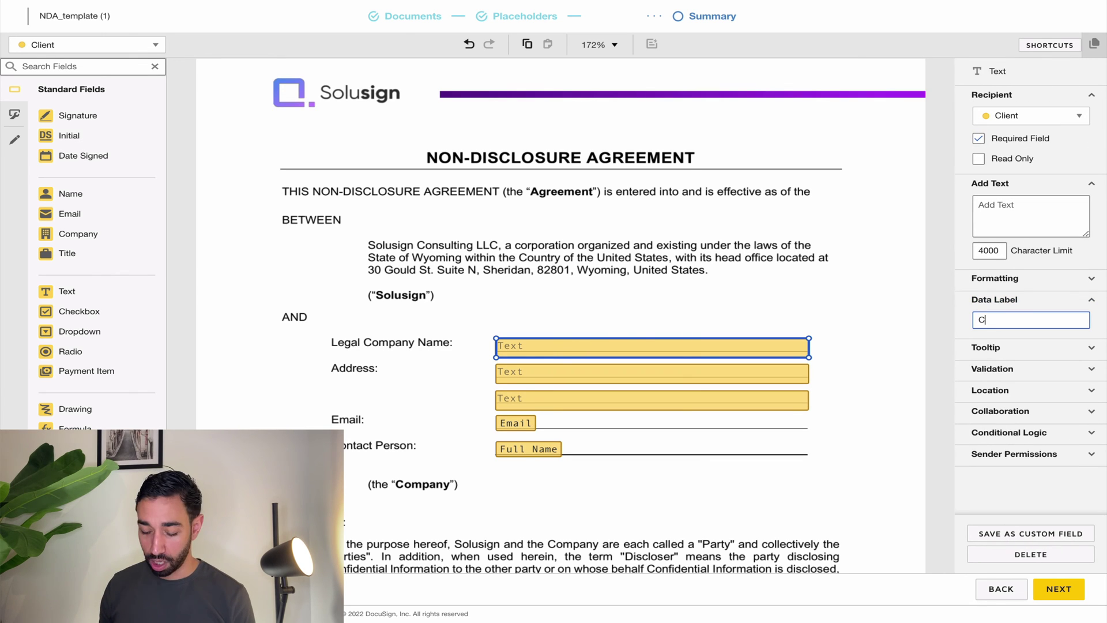
type("onpan")
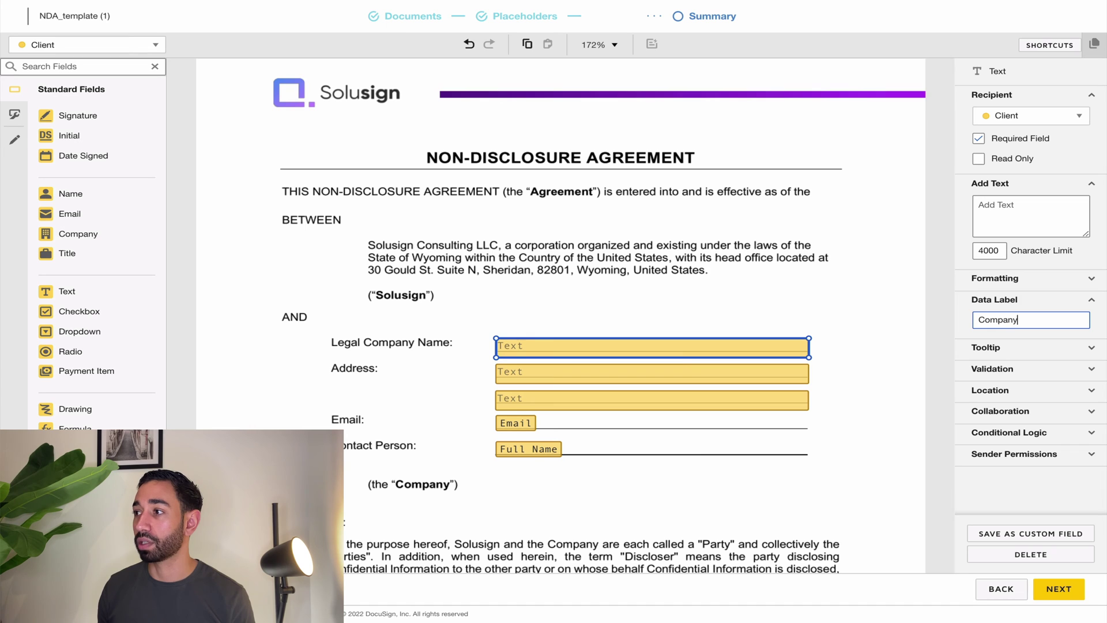
type("y Name")
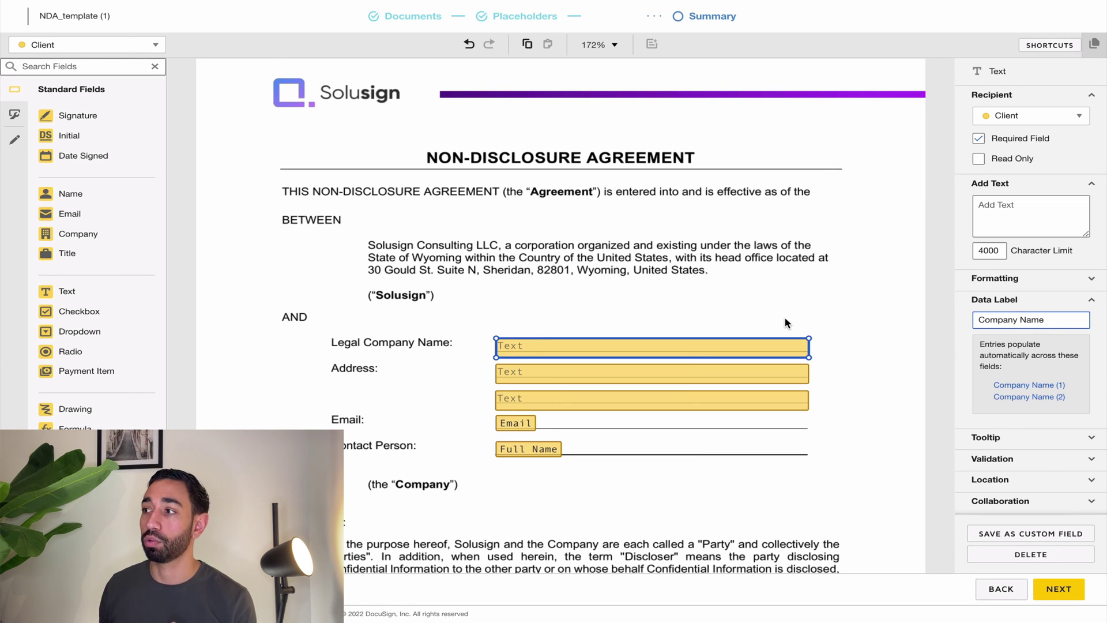
left_click(742, 306)
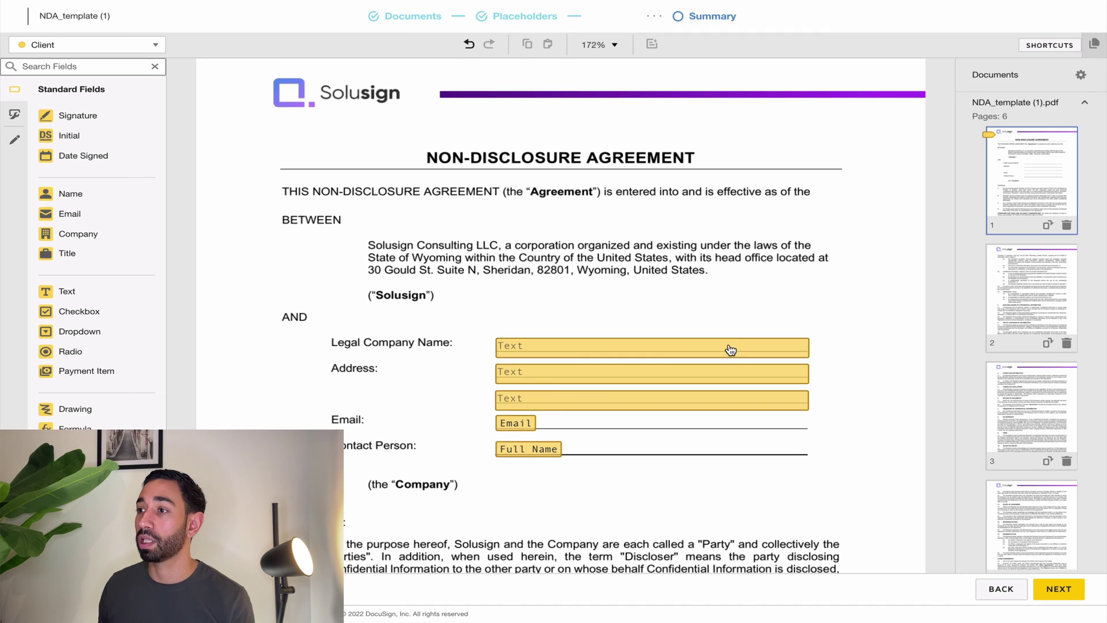
Test the link by entering 'company a', checking it on page 6, then deleting it.
left_click(727, 353)
left_click(657, 345)
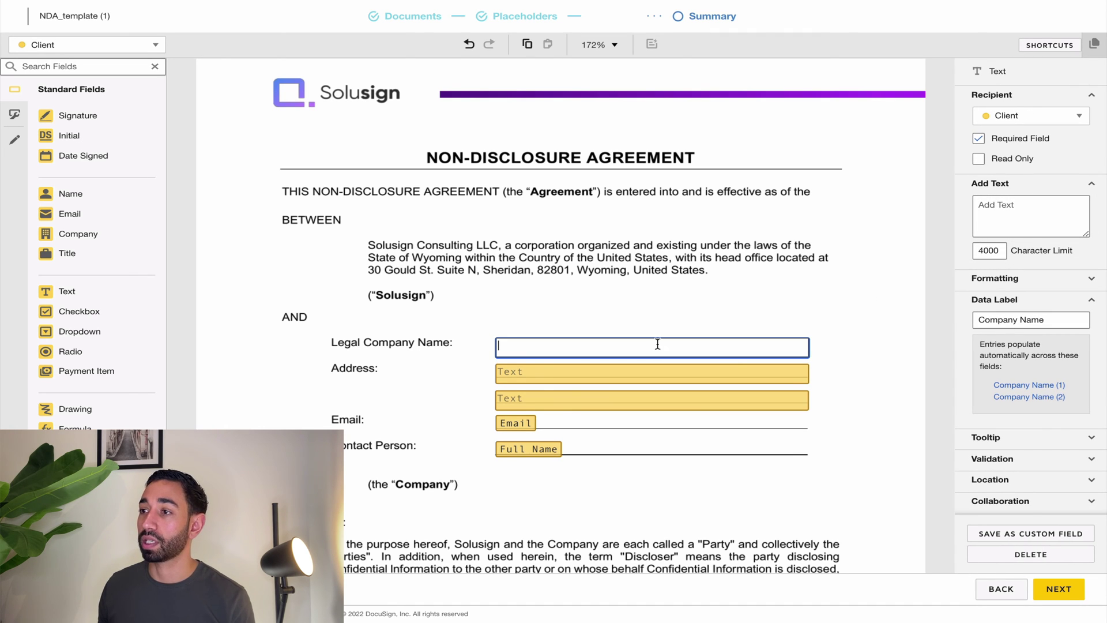
type("company a")
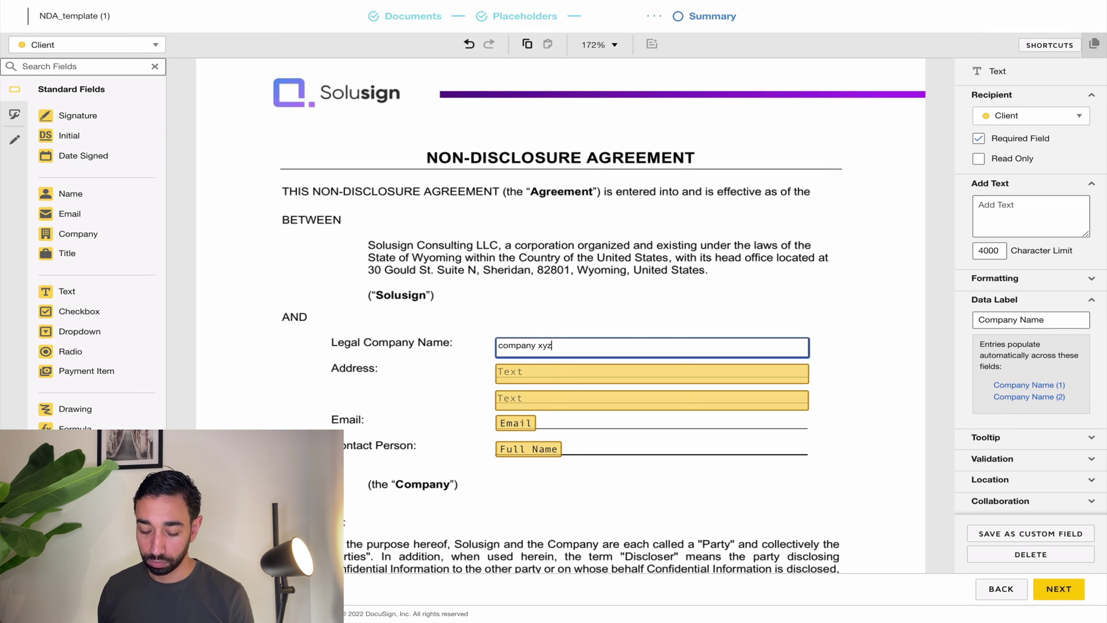
left_click(525, 297)
scroll(1059, 426, "down", 3)
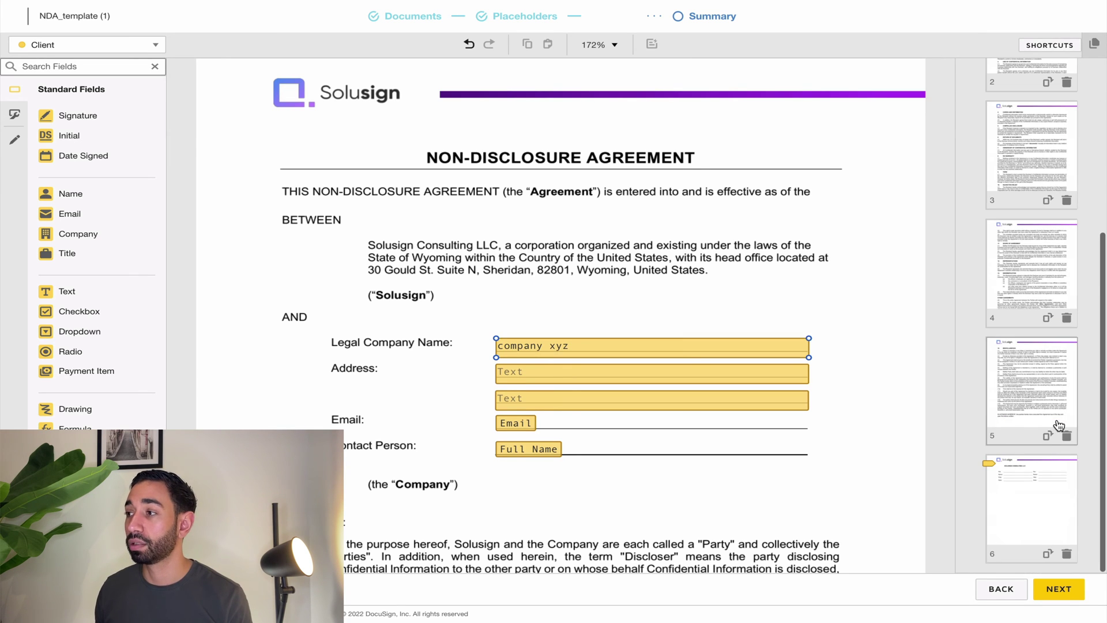
left_click(1026, 492)
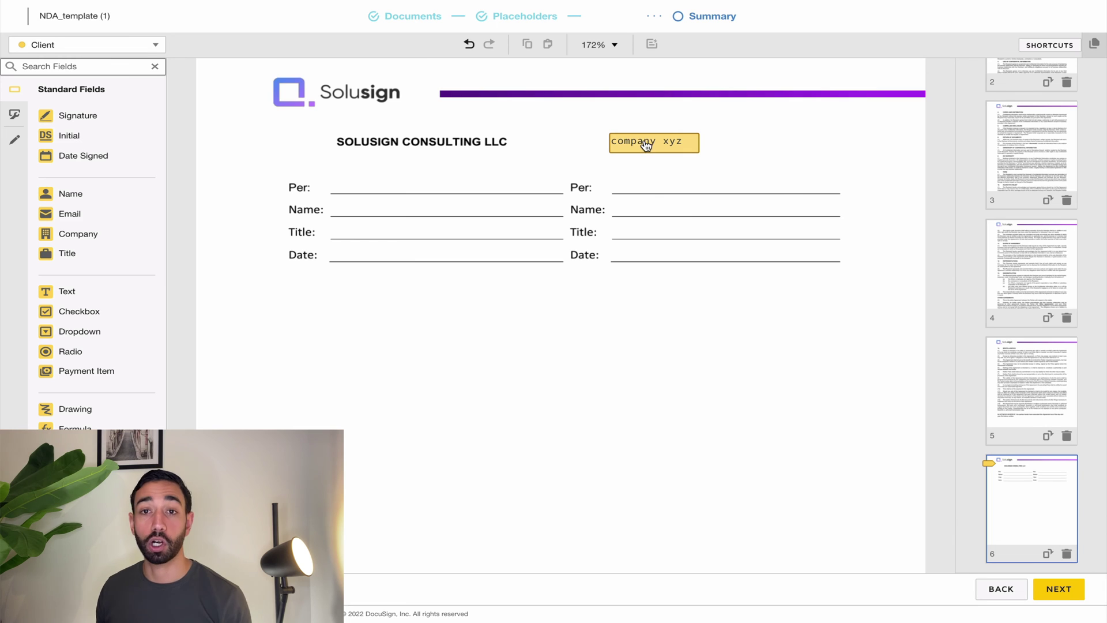
left_click(646, 144)
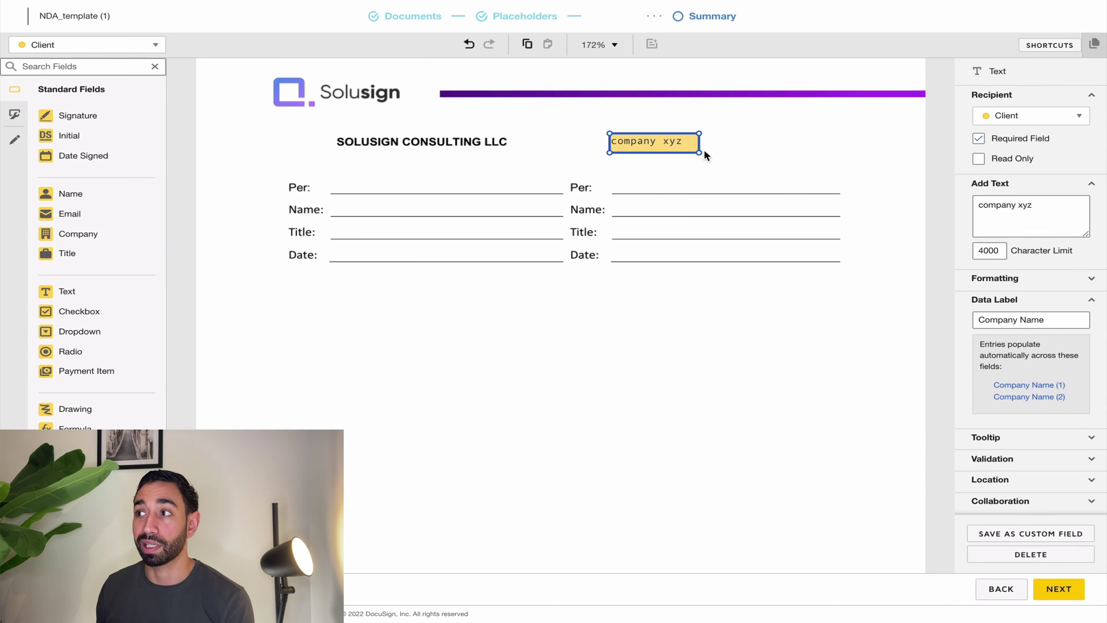
left_click_drag(1038, 207, 971, 203)
key("BackSpace")
scroll(707, 376, "up", 1)
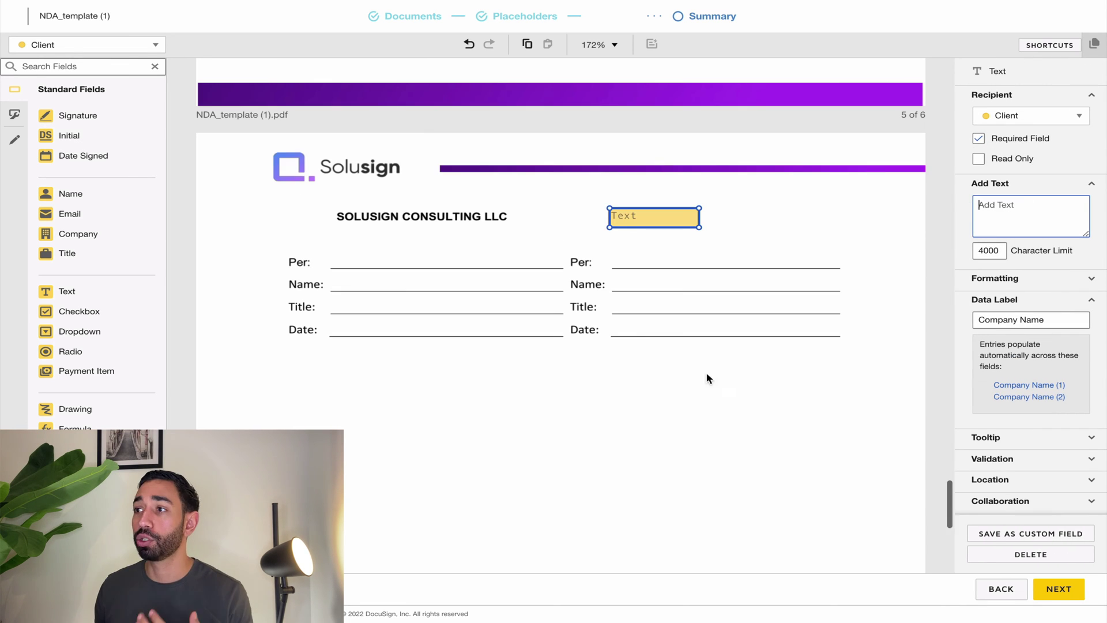
Add client Sign and Full Name fields on the right Per: and Name: lines.
left_click(680, 362)
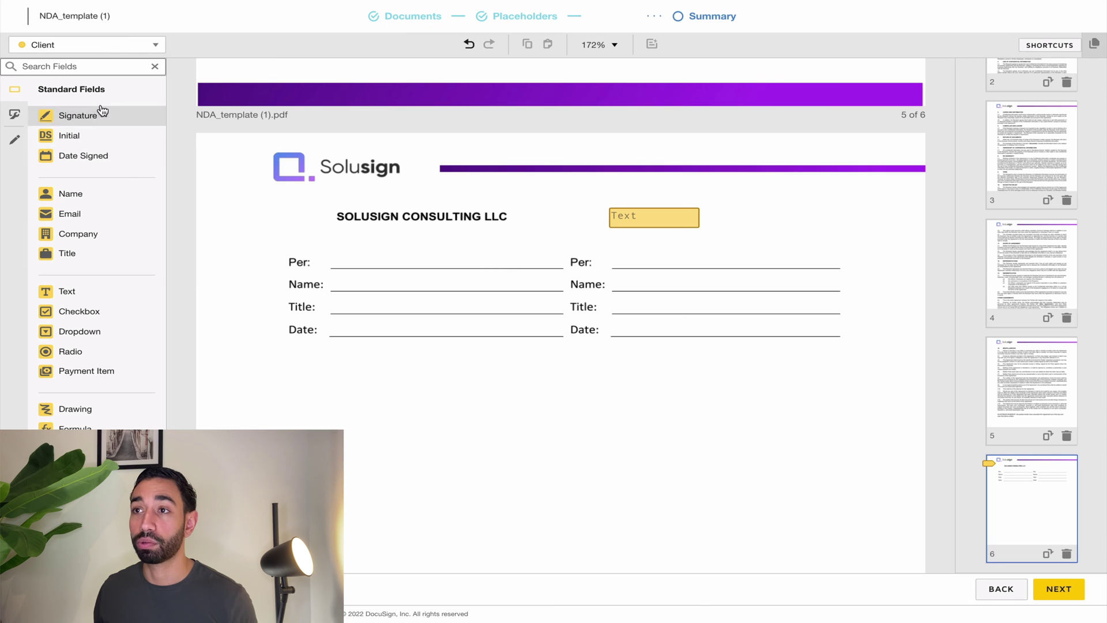
mouse_move(99, 111)
left_mouse_down()
mouse_move(470, 168)
mouse_move(613, 242)
left_mouse_up()
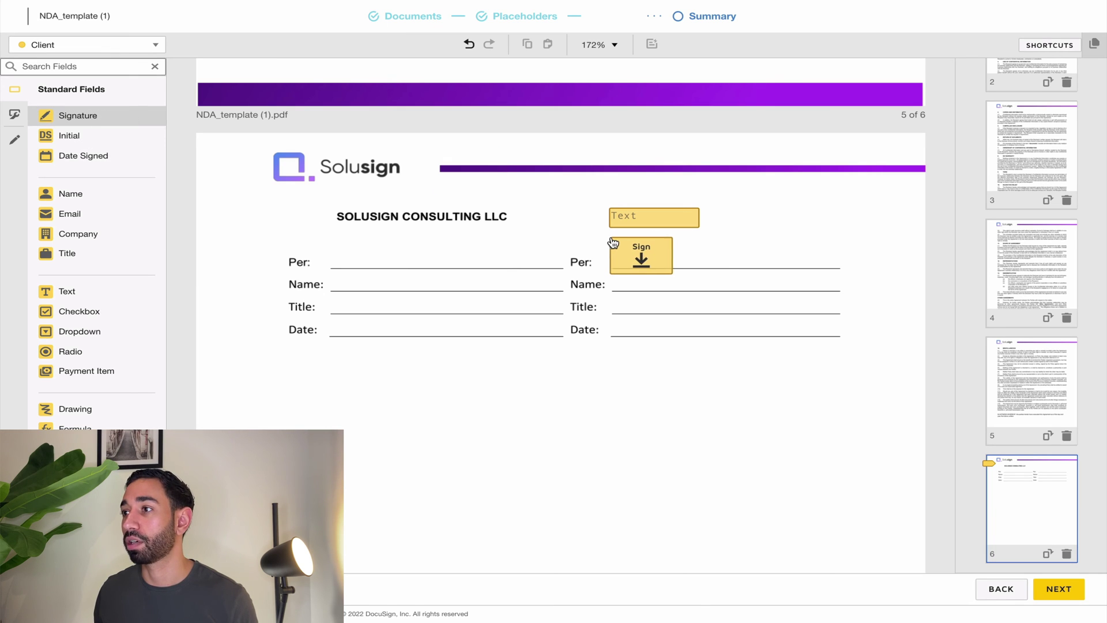
left_click_drag(46, 193, 614, 284)
left_click_drag(130, 254, 615, 308)
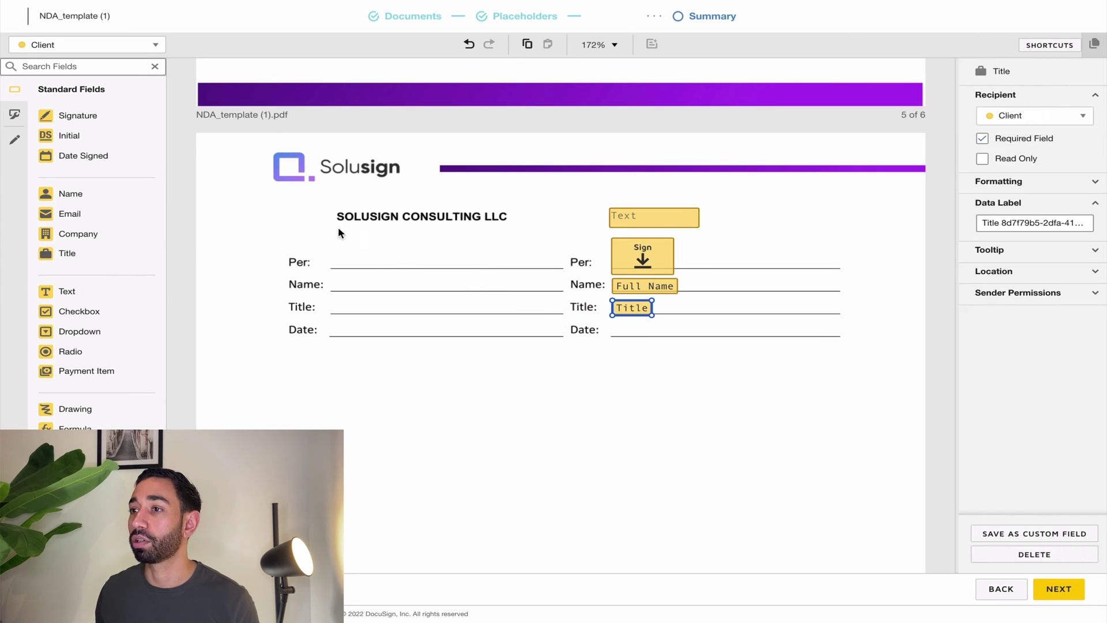
Place a Date Signed field on the client's Date: line and check the field group.
left_click_drag(75, 156, 616, 329)
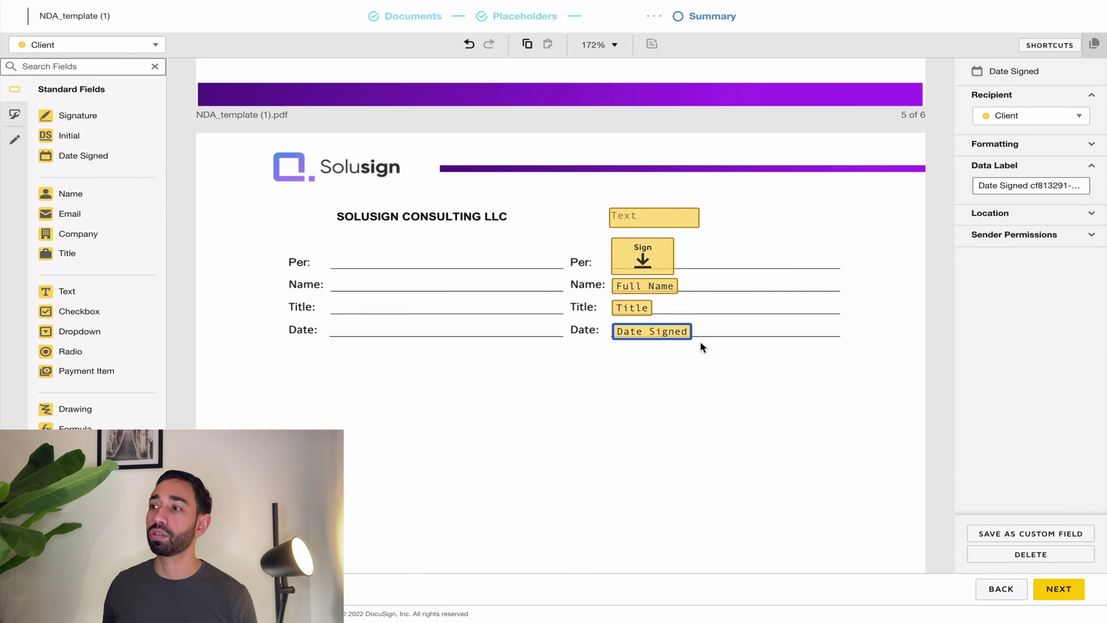
left_click_drag(709, 369, 635, 291)
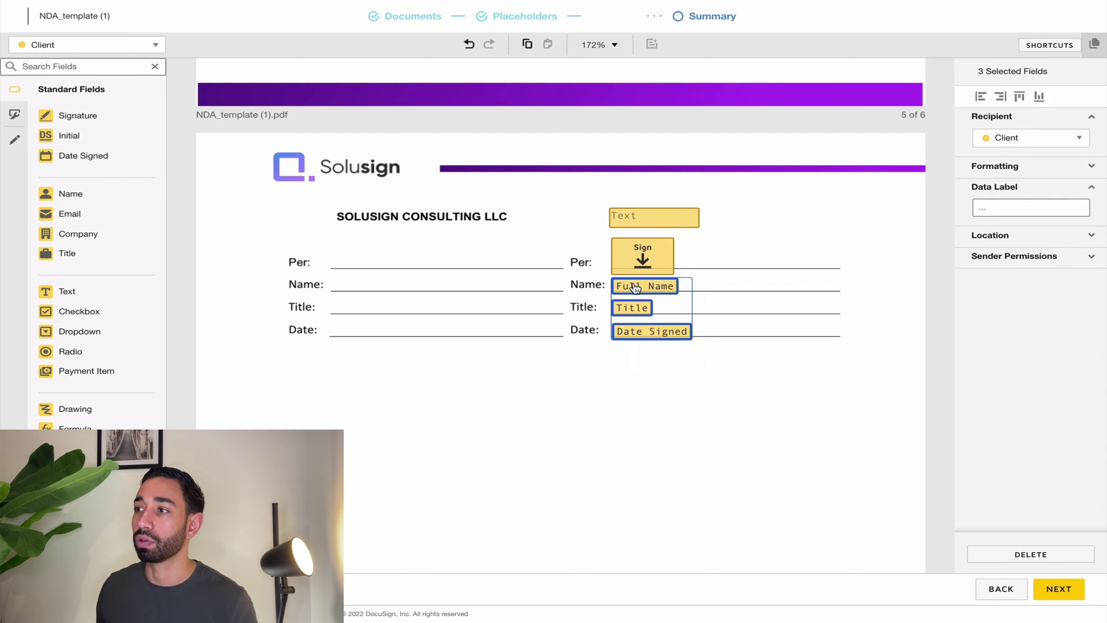
left_click(756, 380)
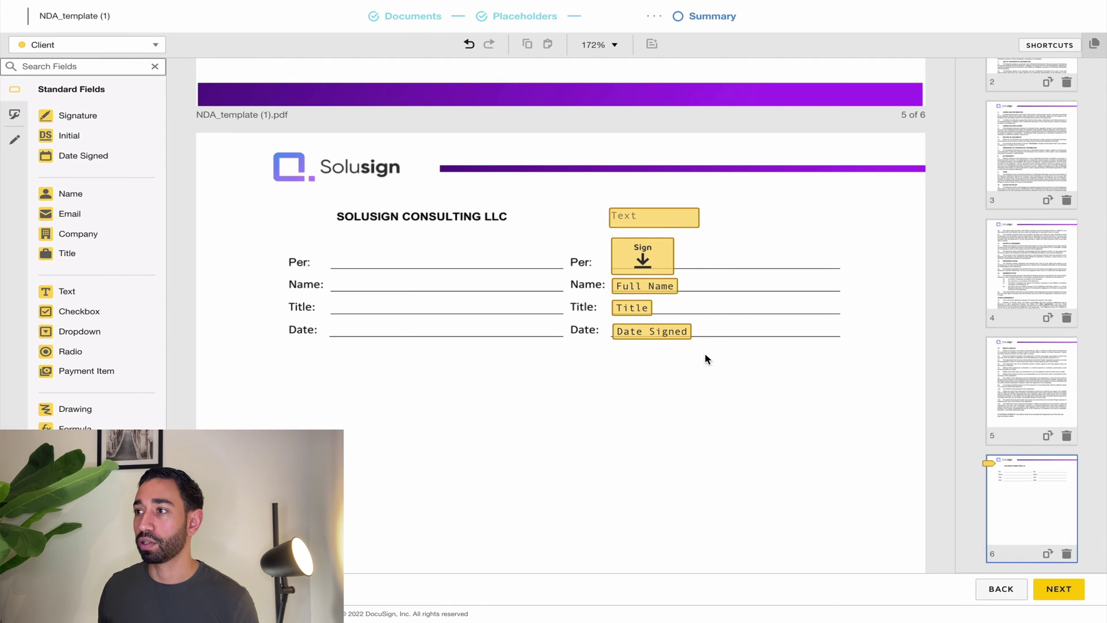
left_click_drag(705, 355, 630, 287)
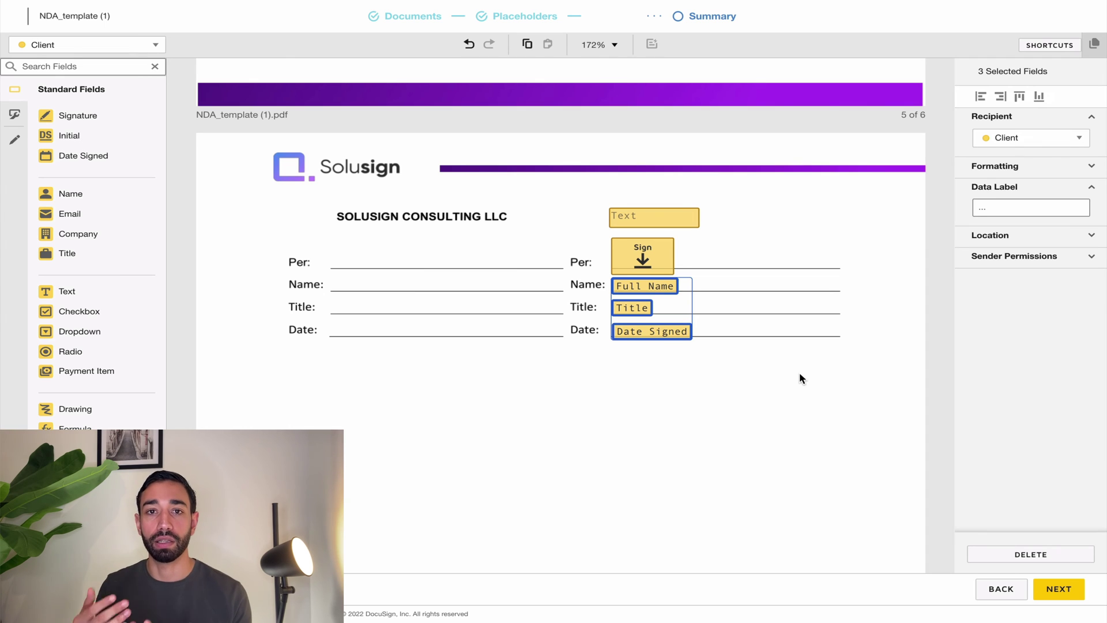
left_click(796, 372)
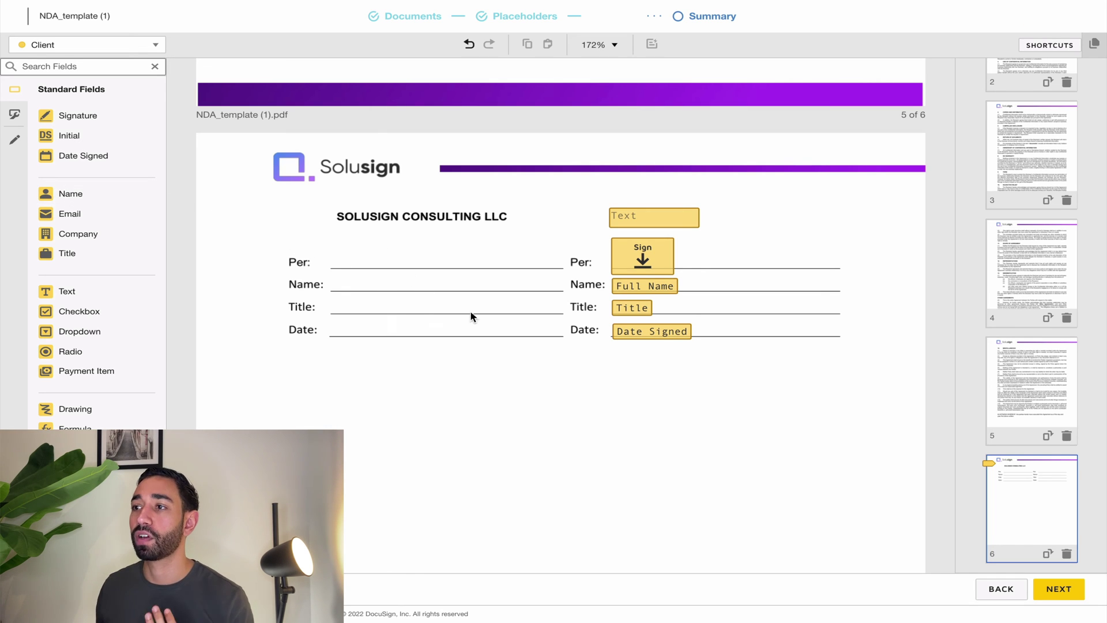
Copy the four client fields onto the left signature lines and assign them to the internal signer.
left_click_drag(678, 358, 616, 260)
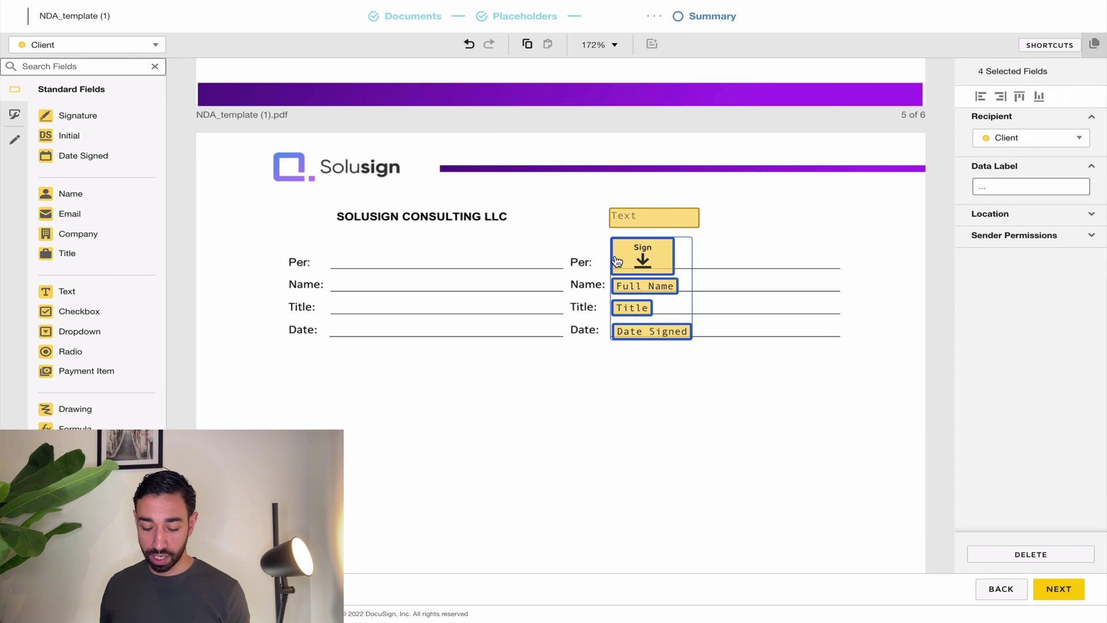
key("ctrl+c")
key("ctrl+v")
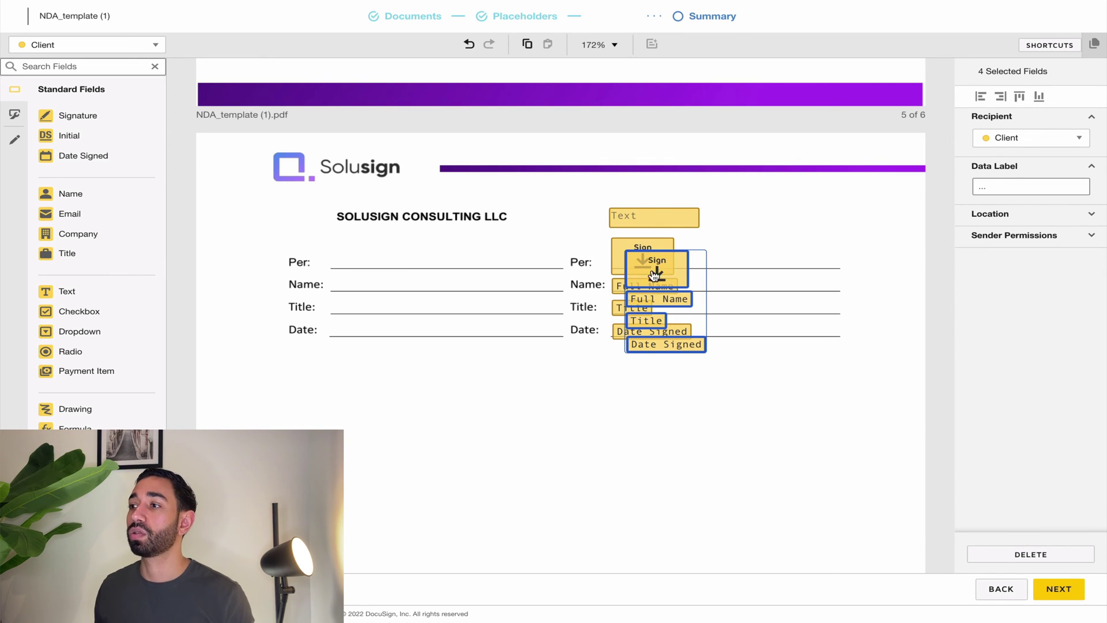
left_click_drag(652, 267, 357, 258)
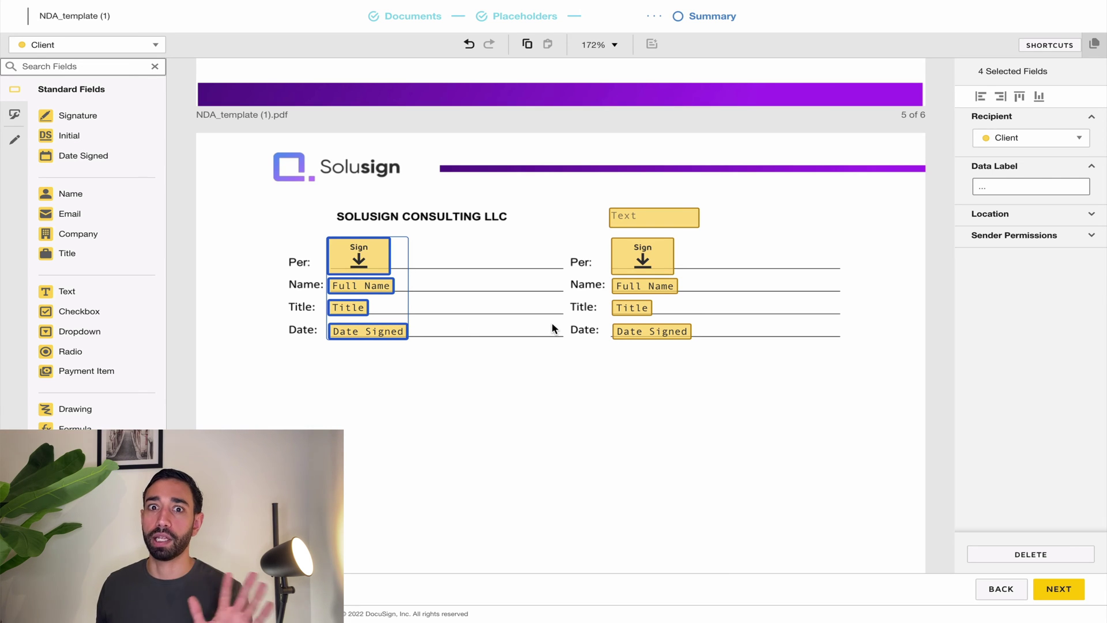
left_click(1018, 141)
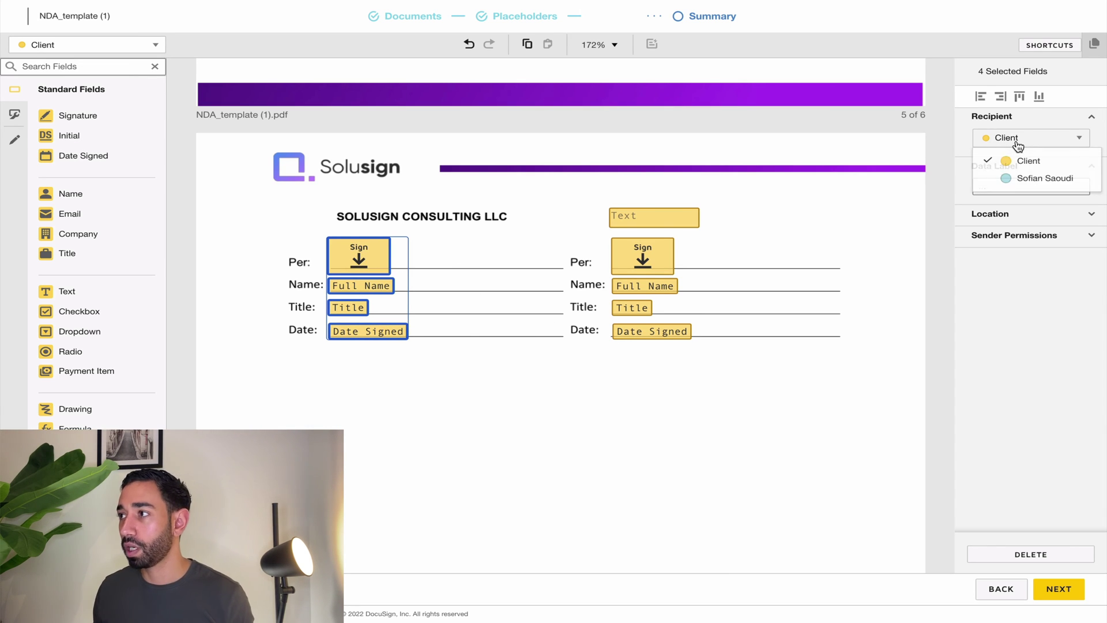
left_click(1030, 180)
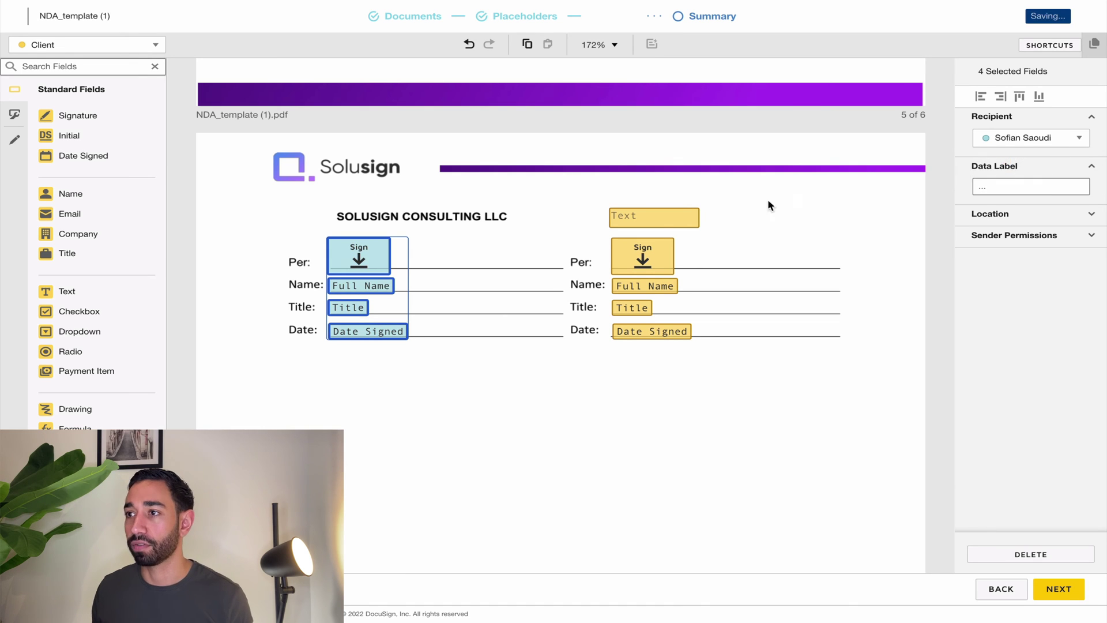
left_click(397, 406)
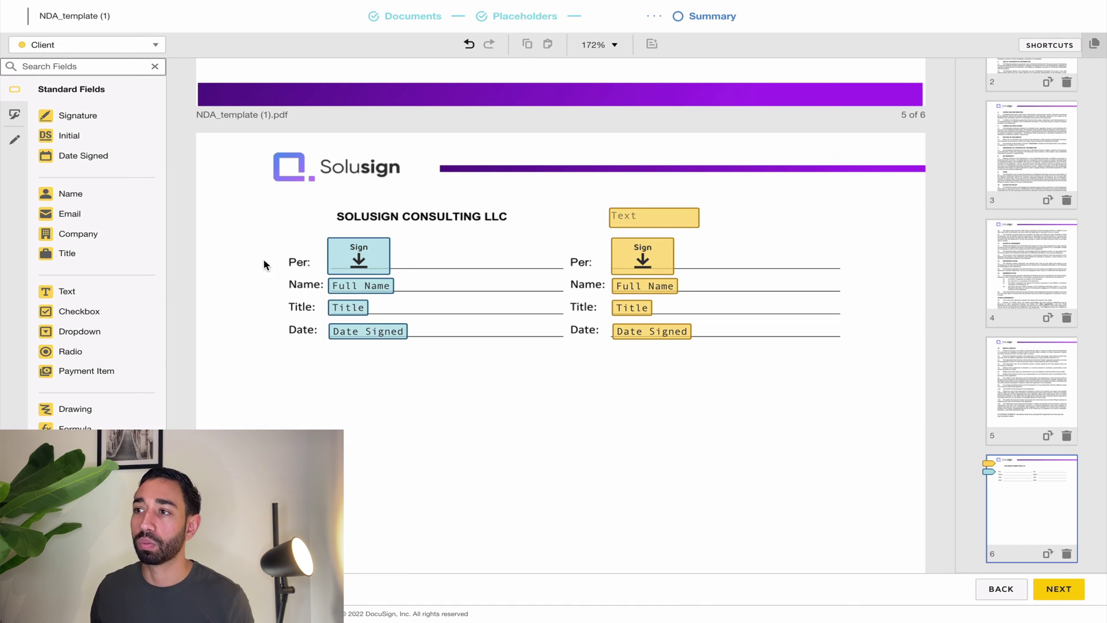
Select both Sign fields together and step through the matching field pairs.
left_click_drag(264, 261, 725, 269)
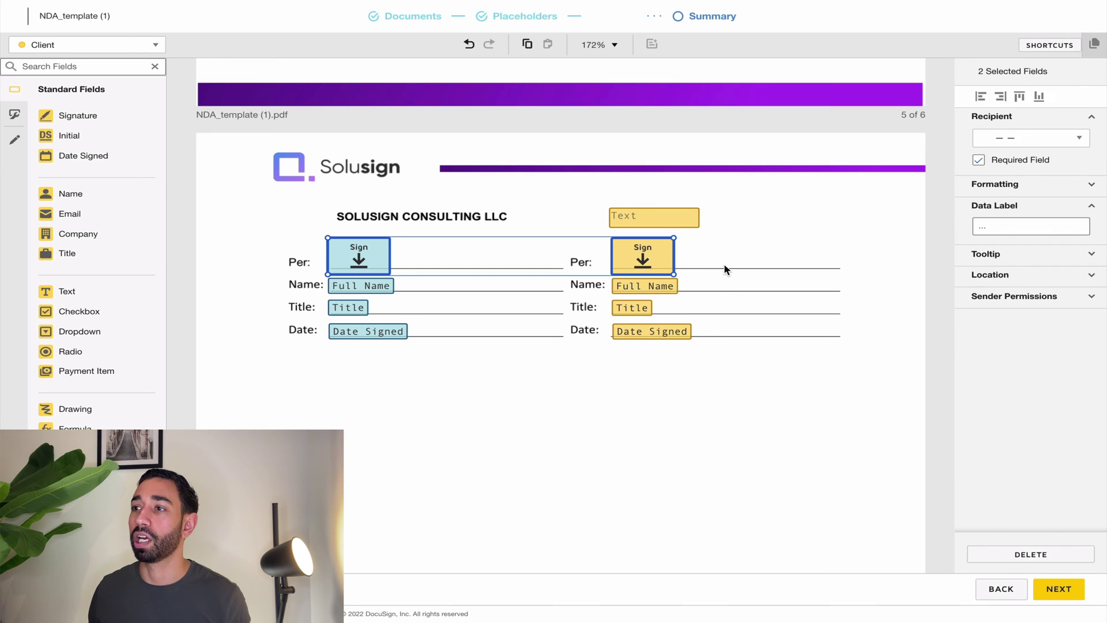
key("Tab")
key("Tab")
key("Tab")
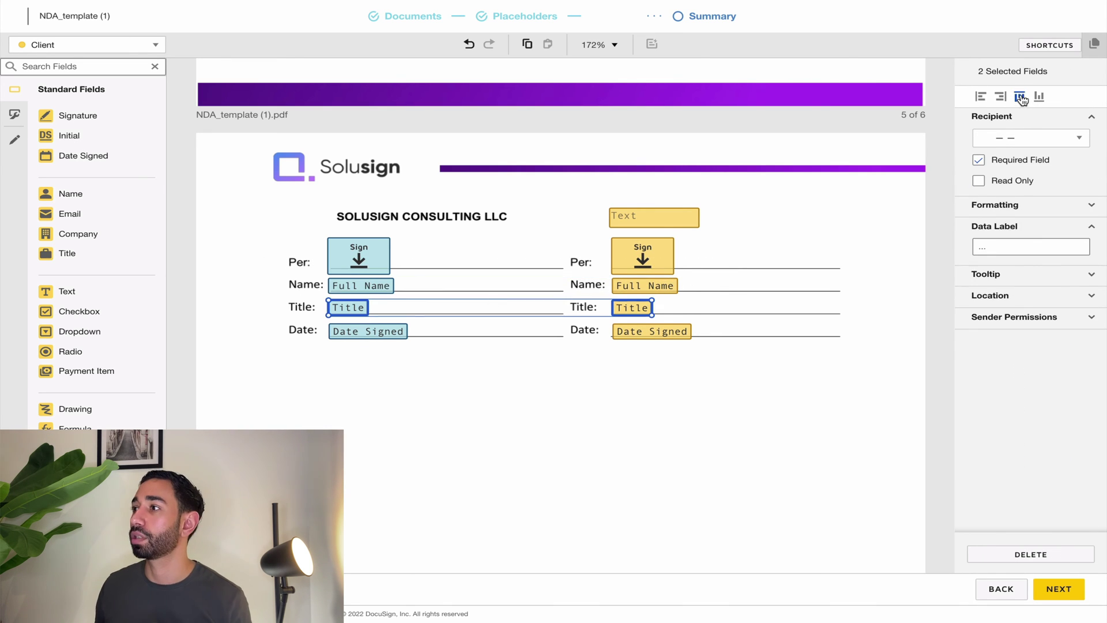
left_click(620, 384)
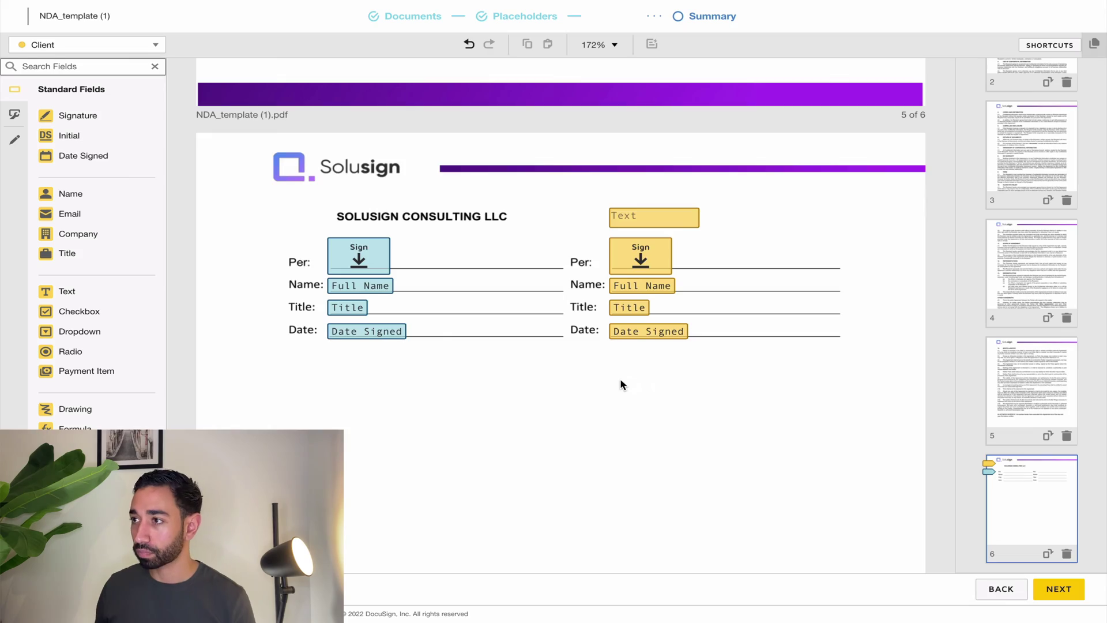
scroll(620, 384, "up", 15)
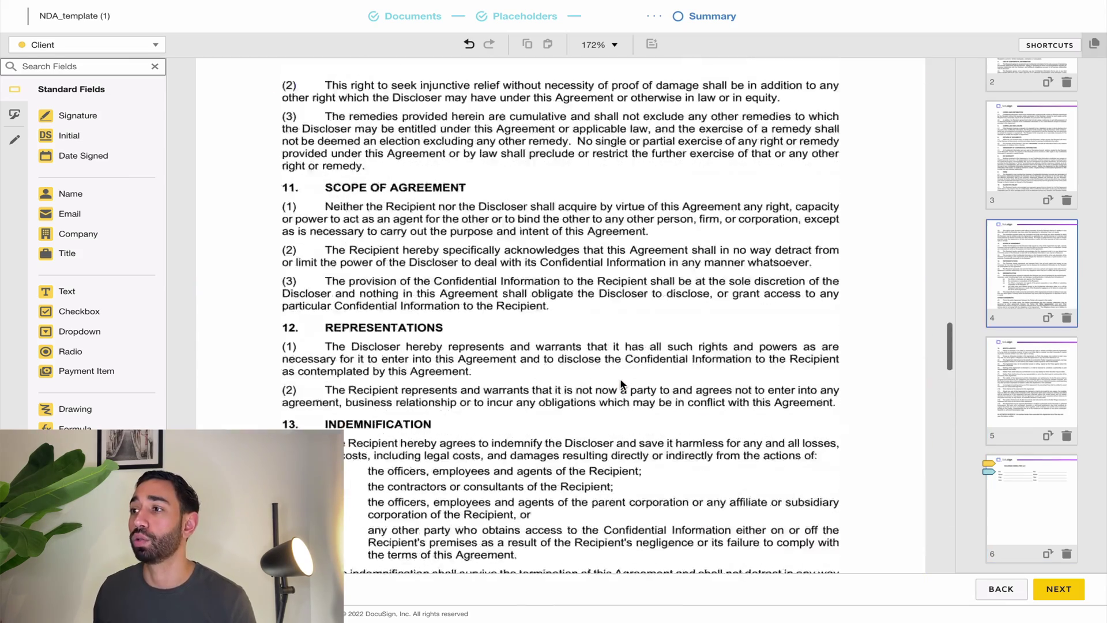
scroll(622, 384, "up", 20)
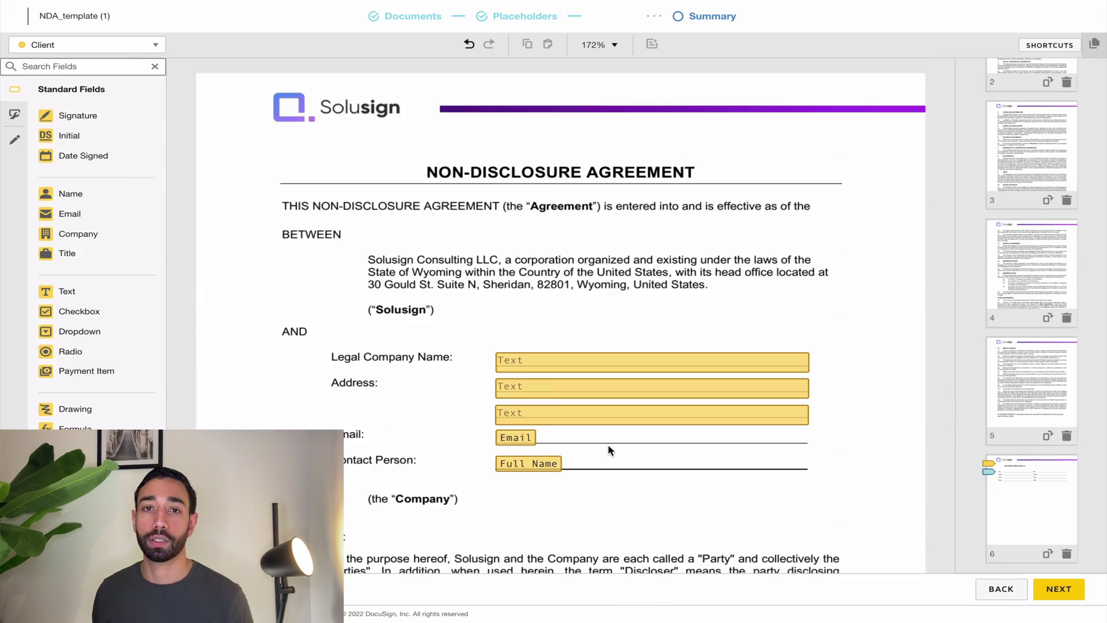
Continue to the review summary and name the template 'NDA template'.
left_click(1059, 589)
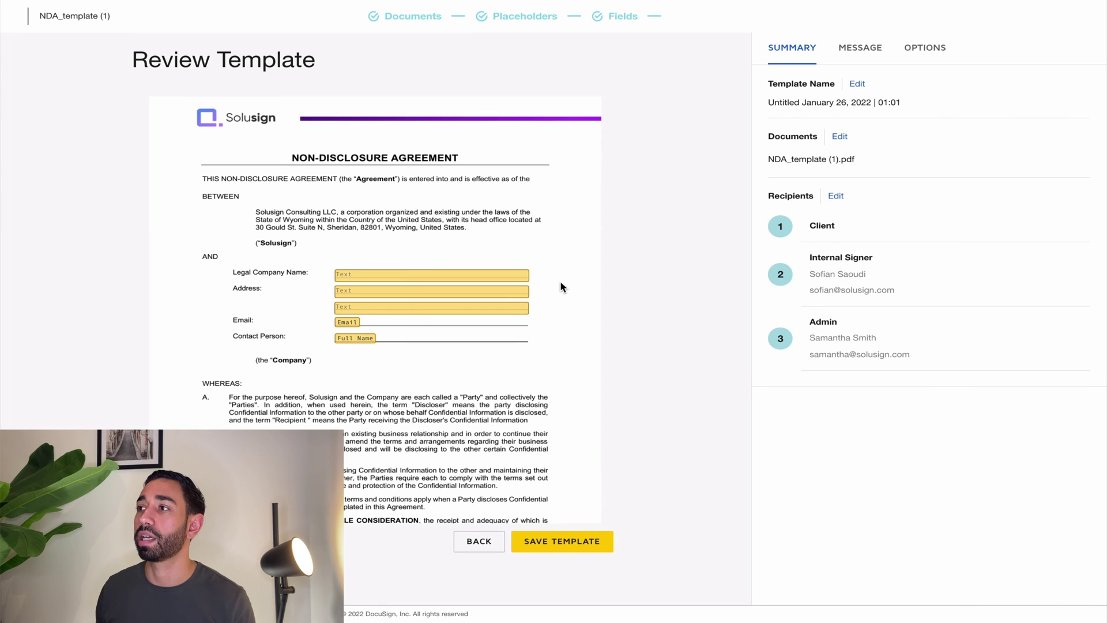
left_click(858, 85)
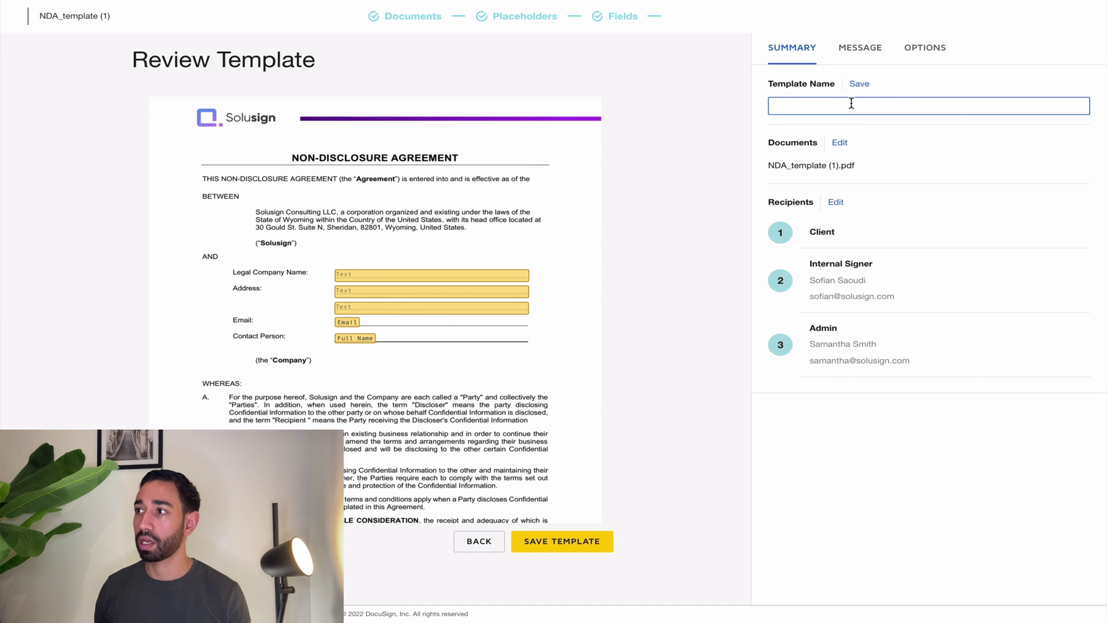
type("NDA template")
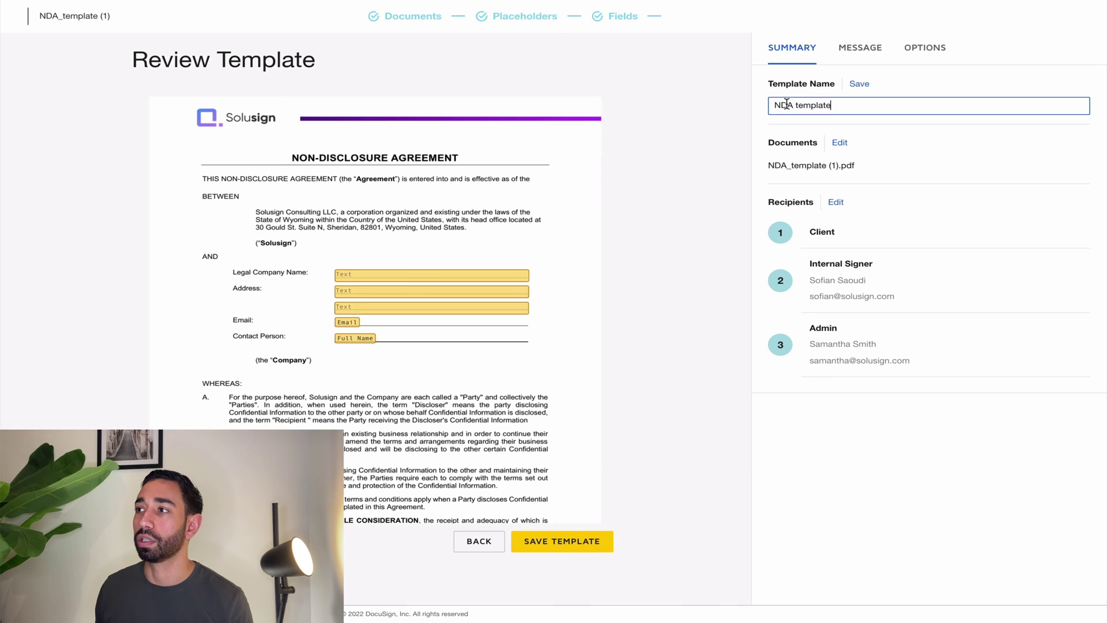
left_click(859, 85)
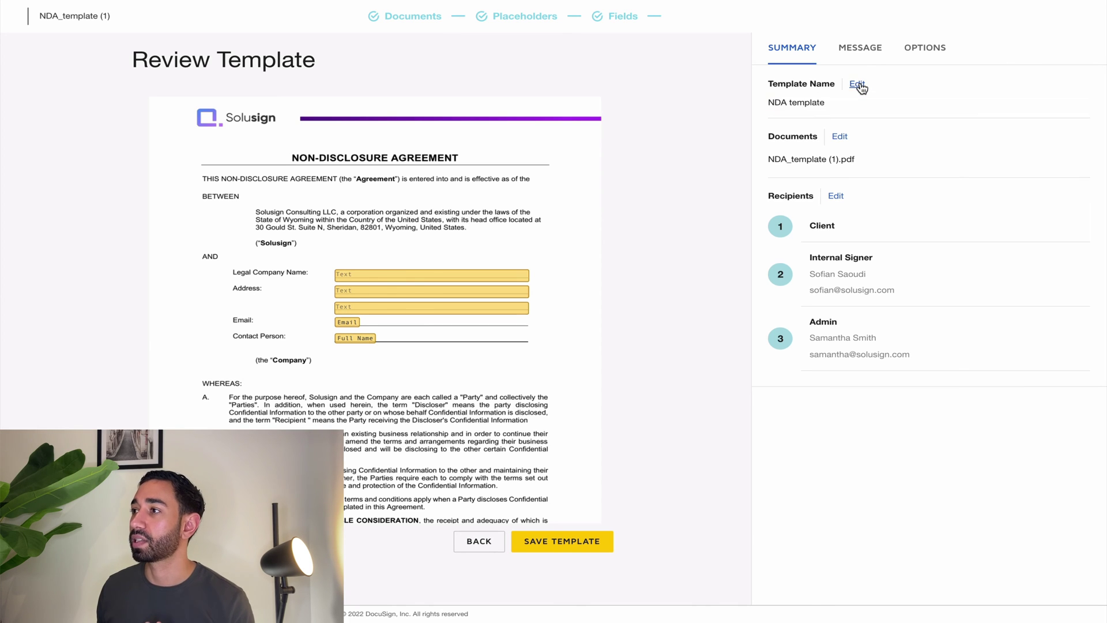
Set the email subject to 'Please DocuSign our NDA' and the message to 'Thank you!'.
left_click(855, 55)
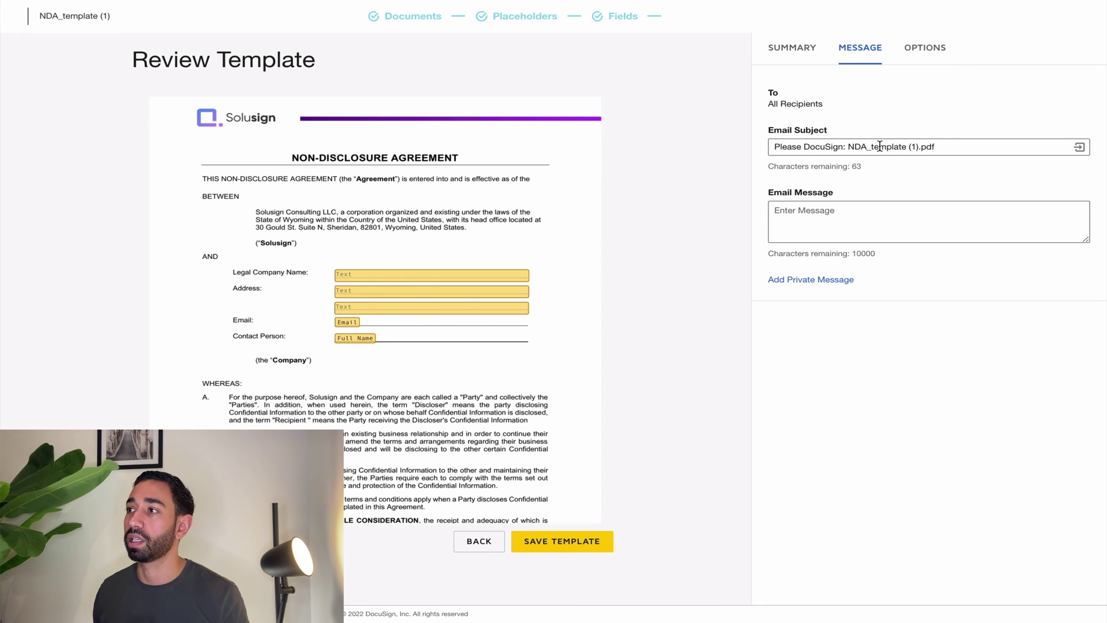
left_click_drag(941, 146, 843, 146)
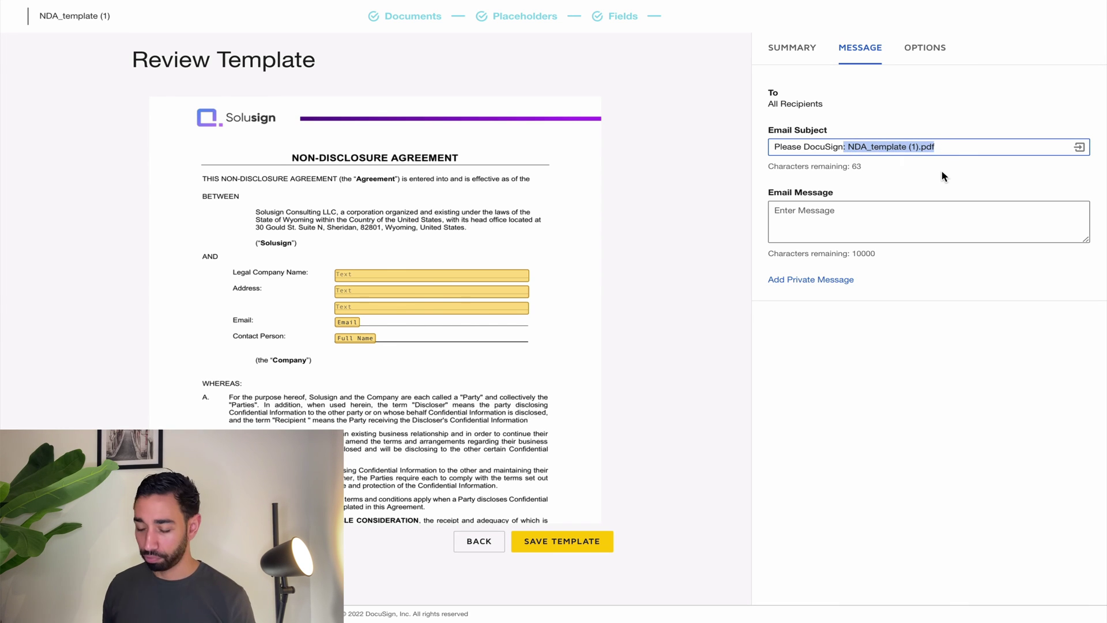
type("ou")
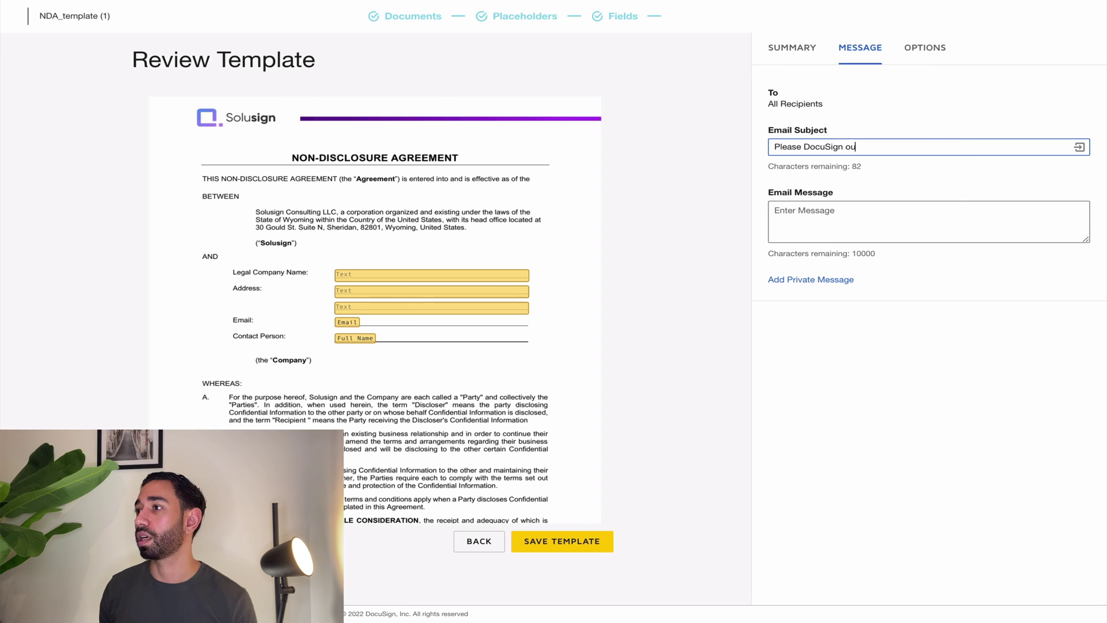
type("r NDA")
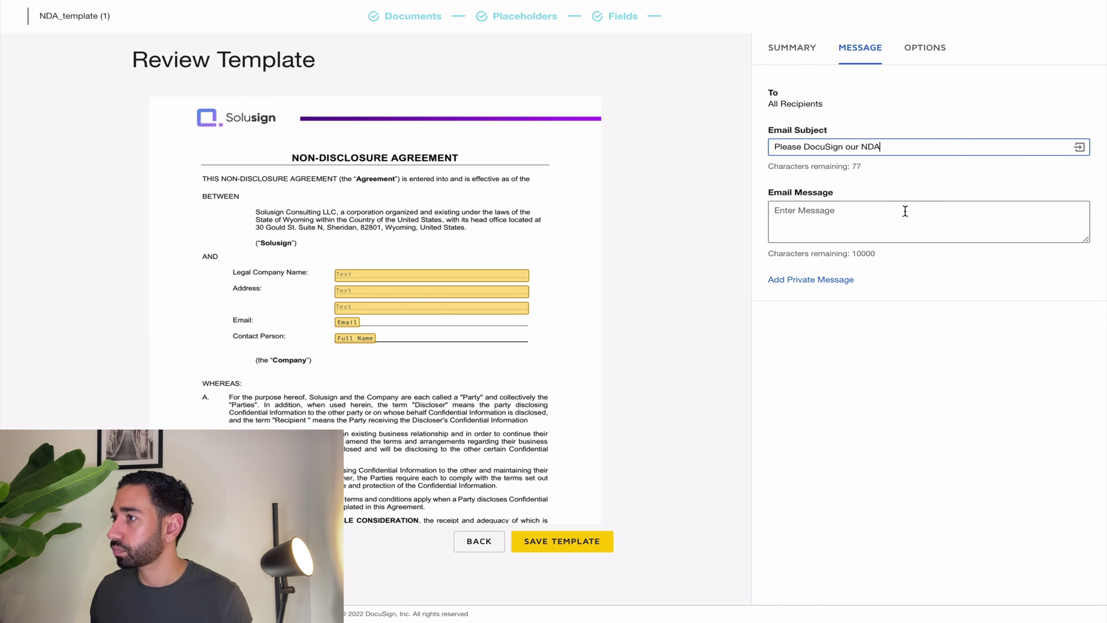
left_click(905, 211)
type("Than")
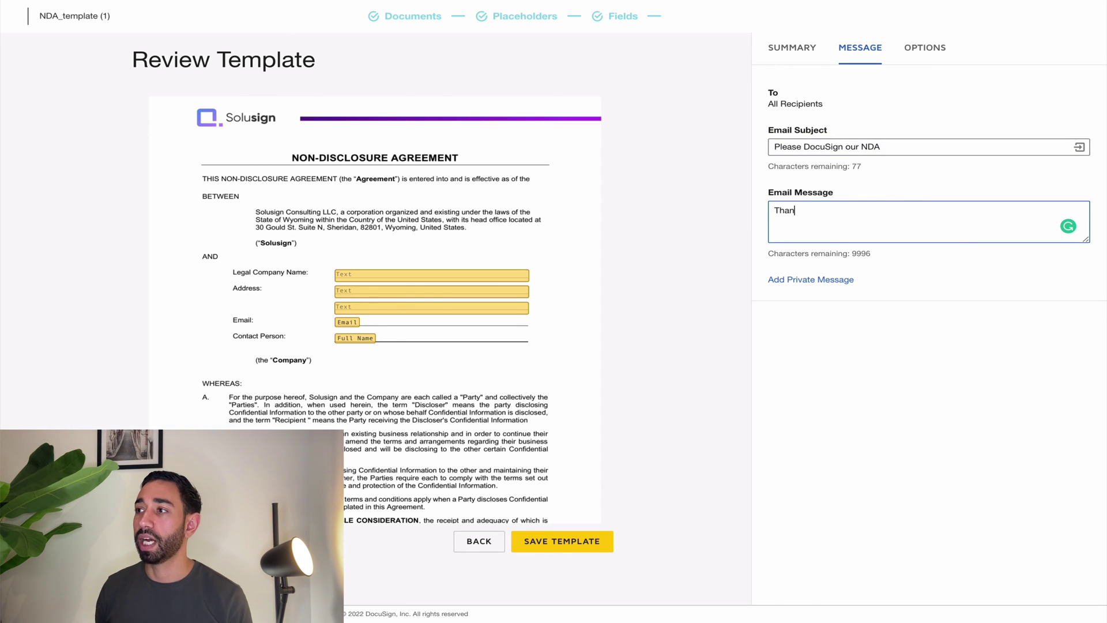
type("k you!")
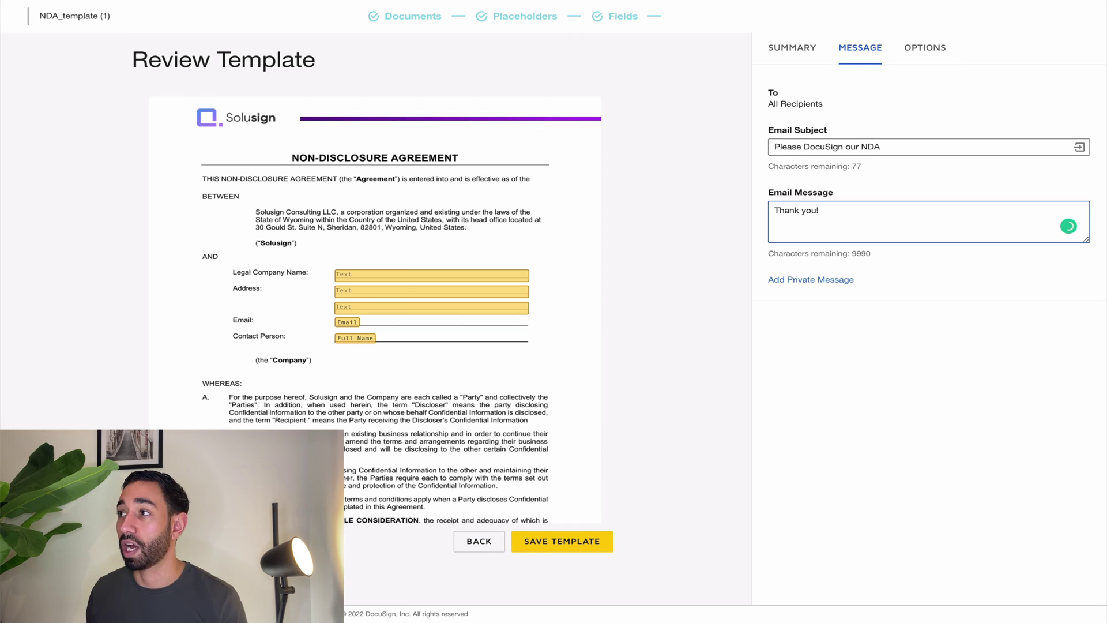
Enable daily automatic reminders, 7-day envelope expiration, and custom email and language per recipient.
left_click(929, 60)
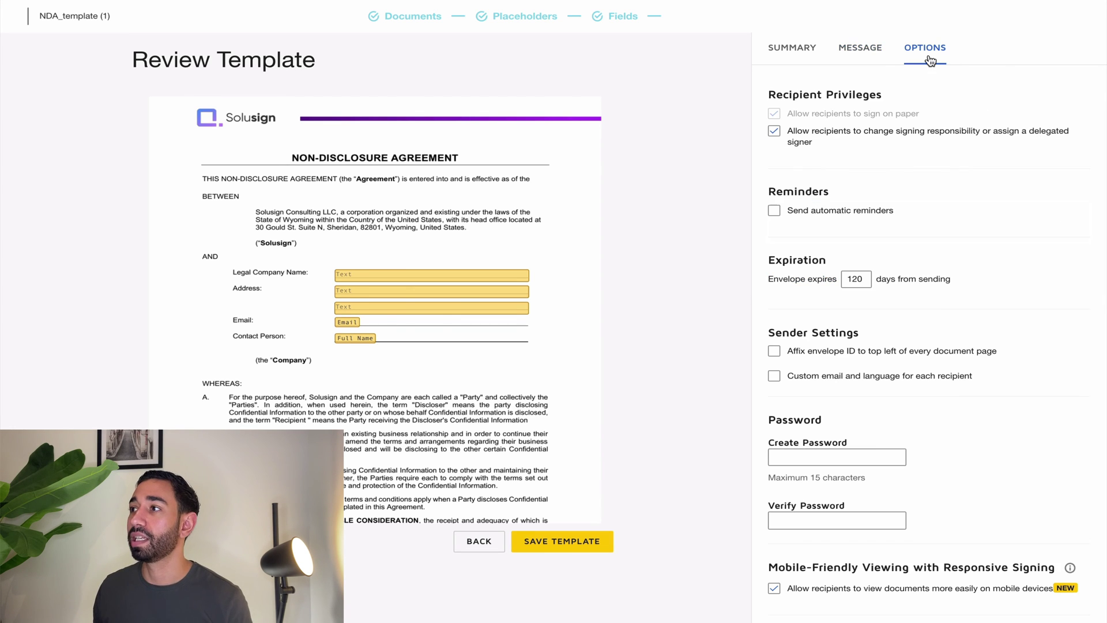
left_click(824, 215)
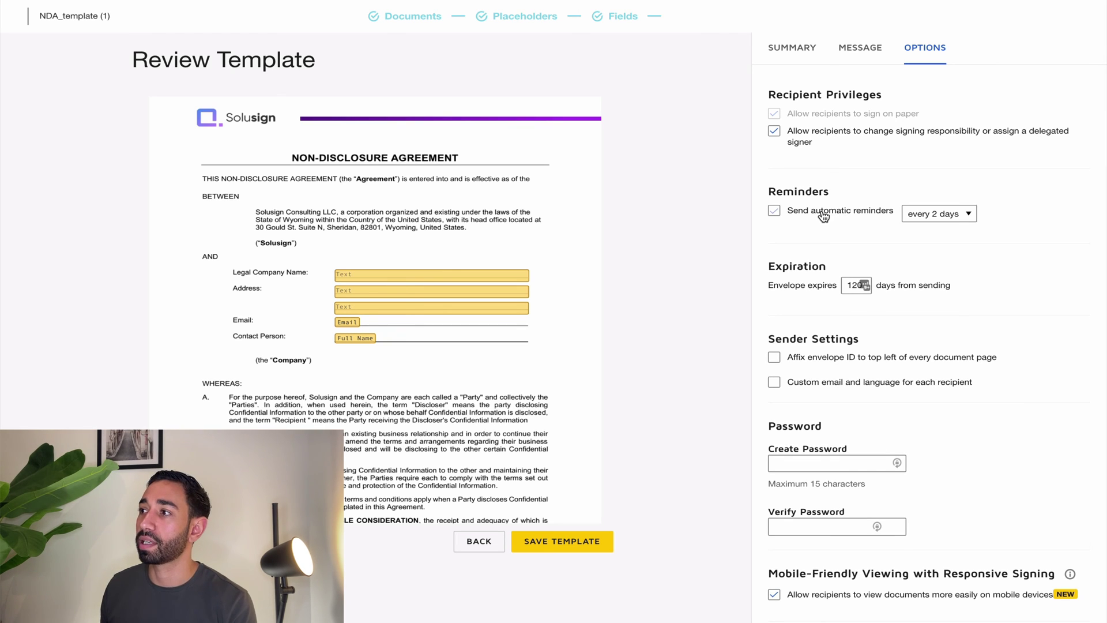
left_click(935, 215)
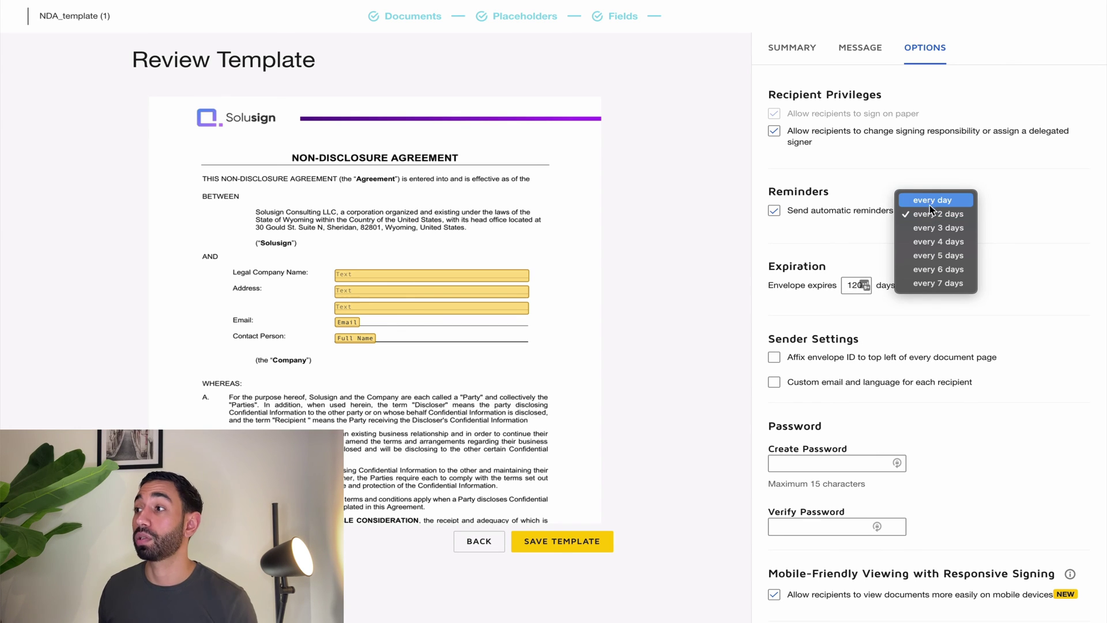
left_click(927, 198)
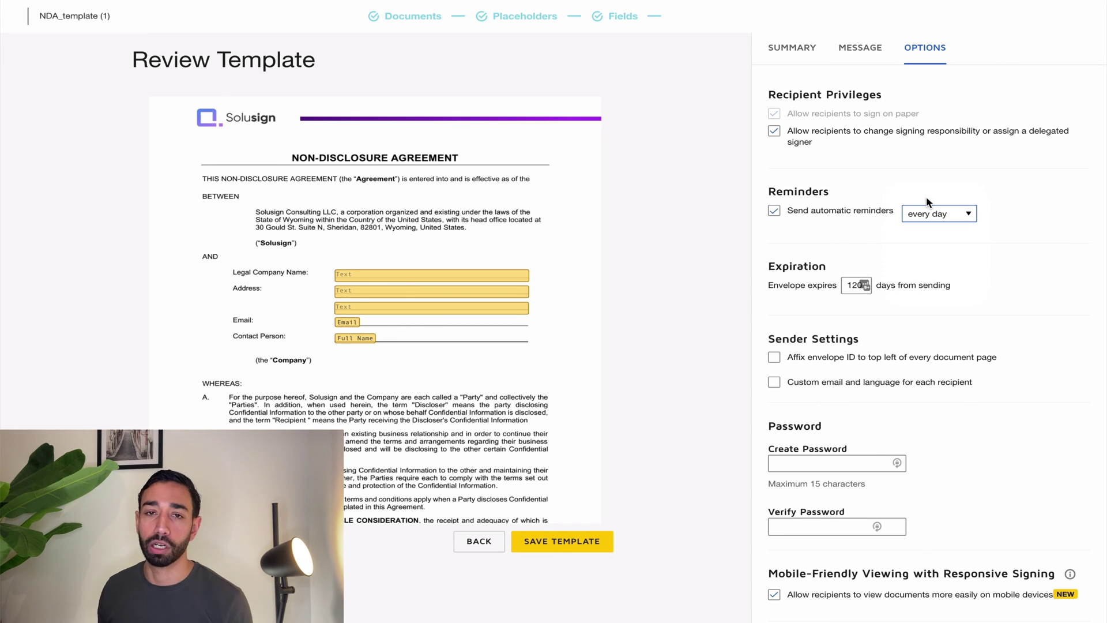
double_click(854, 286)
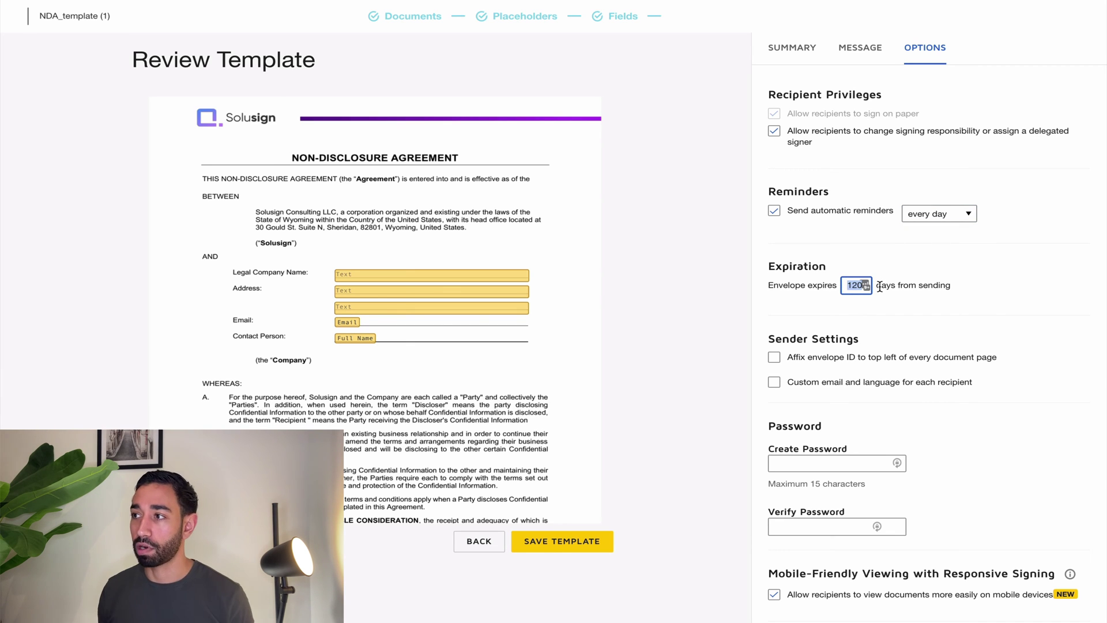
type("7")
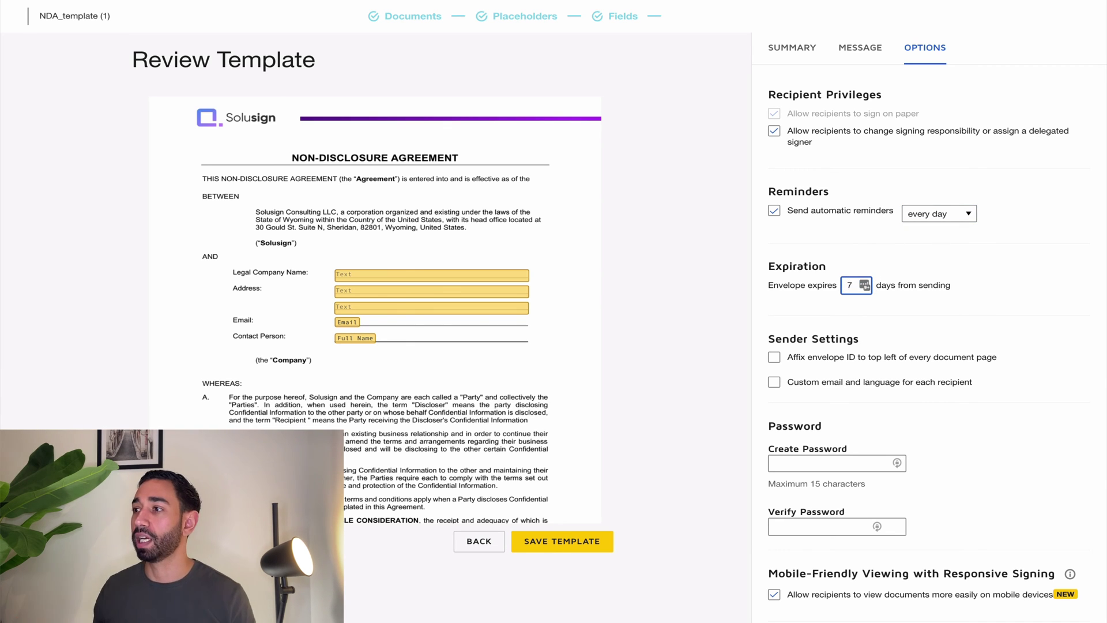
left_click(993, 396)
scroll(968, 395, "down", 2)
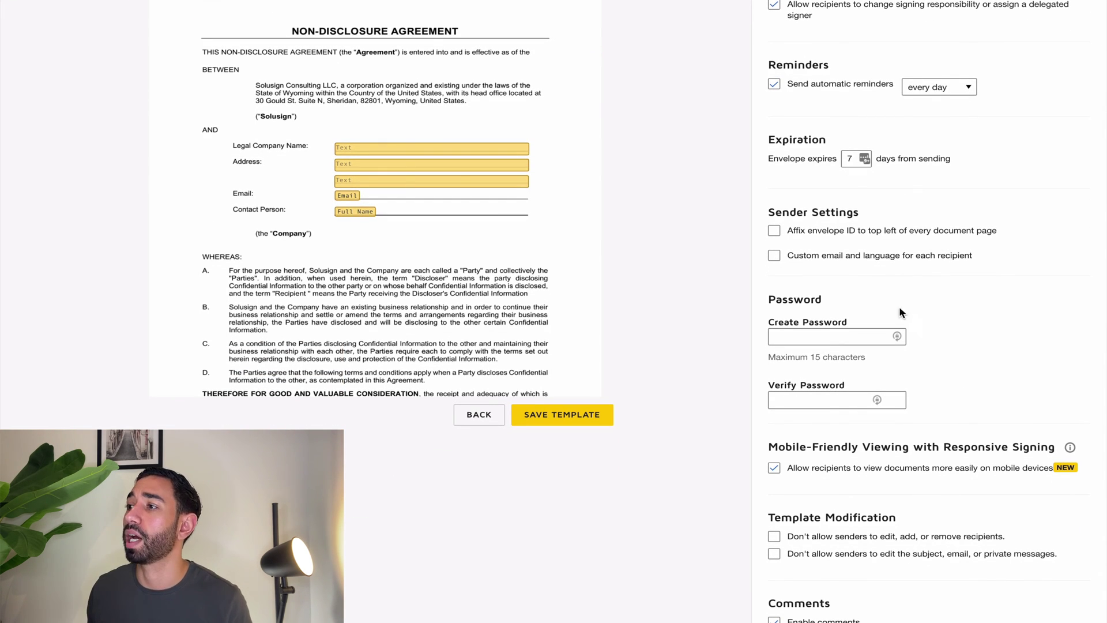
scroll(816, 277, "up", 1)
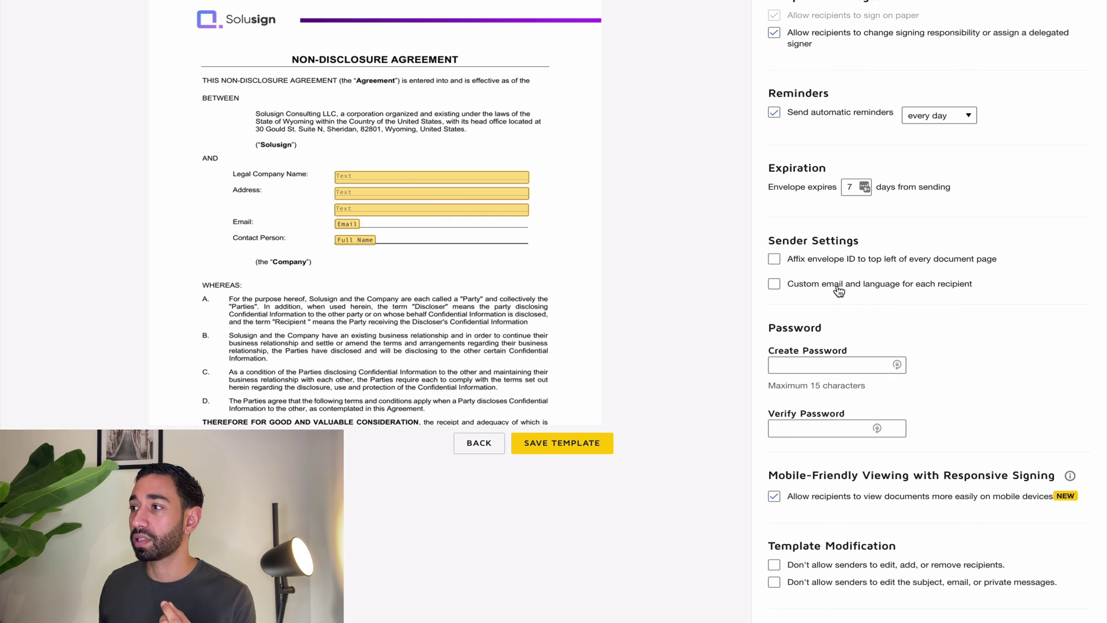
scroll(1031, 289, "up", 3)
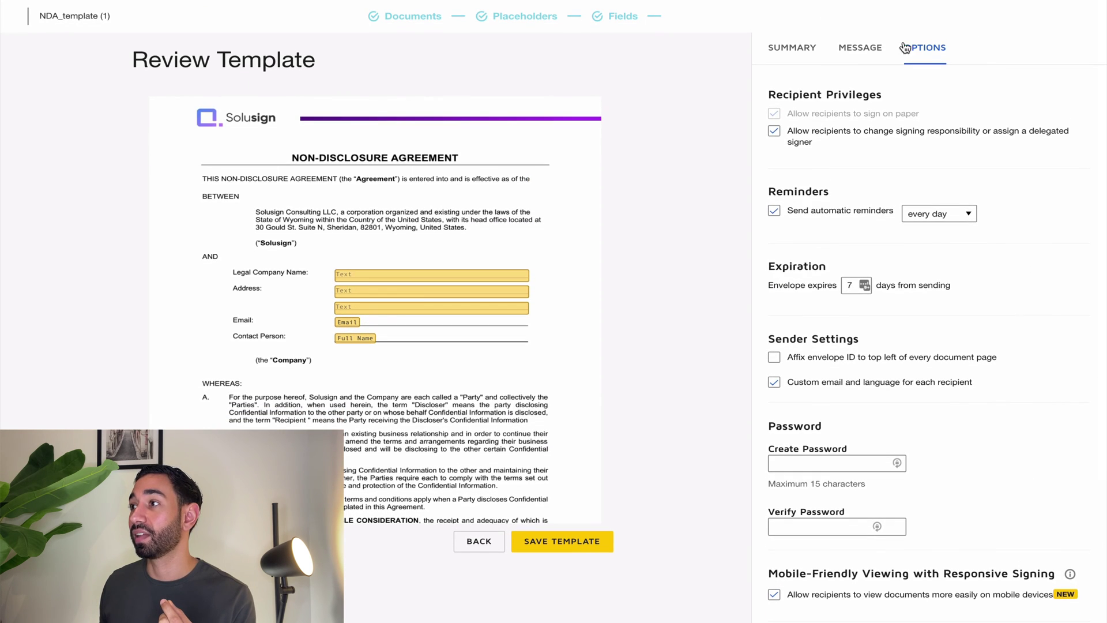
Change the second recipient's subject to 'Please countersign NDA for [[Client_UserName]]'.
left_click(872, 51)
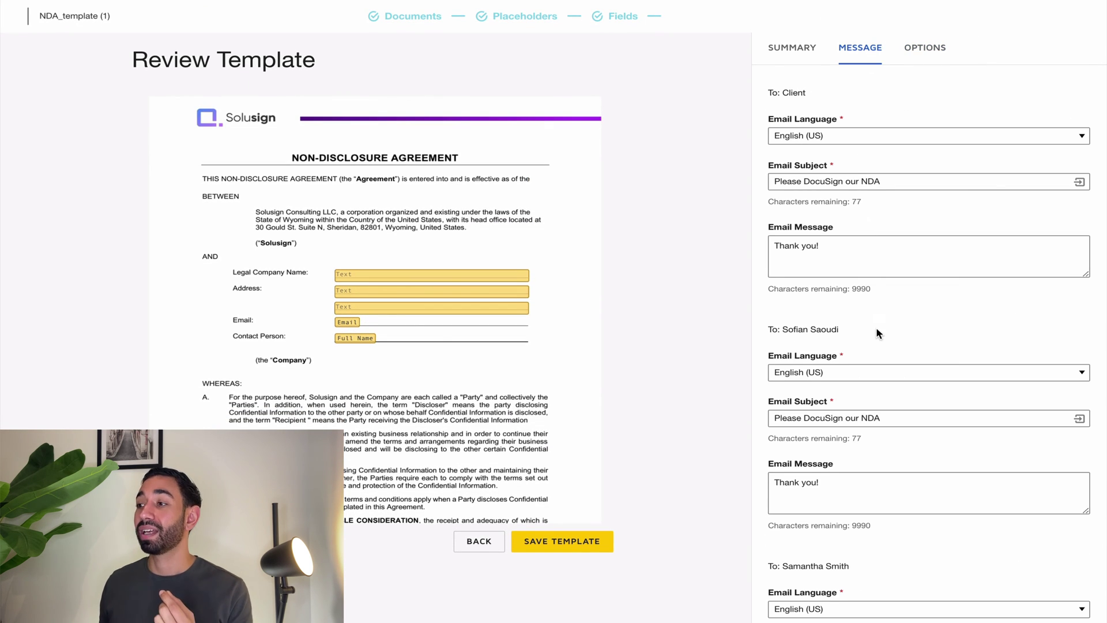
scroll(877, 333, "down", 1)
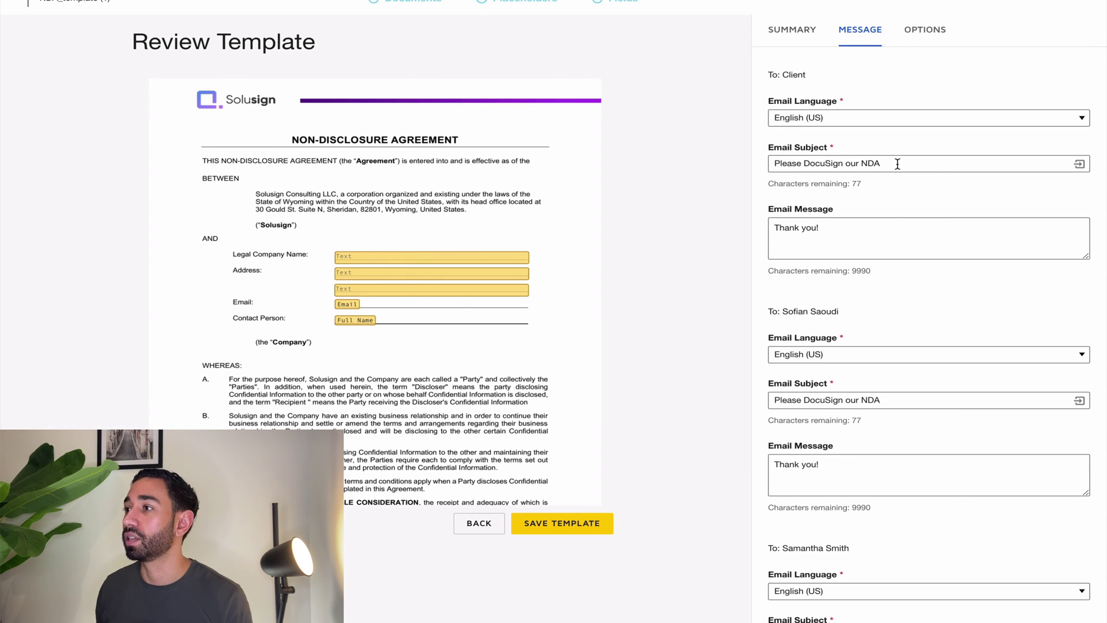
left_click(883, 237)
scroll(877, 233, "down", 3)
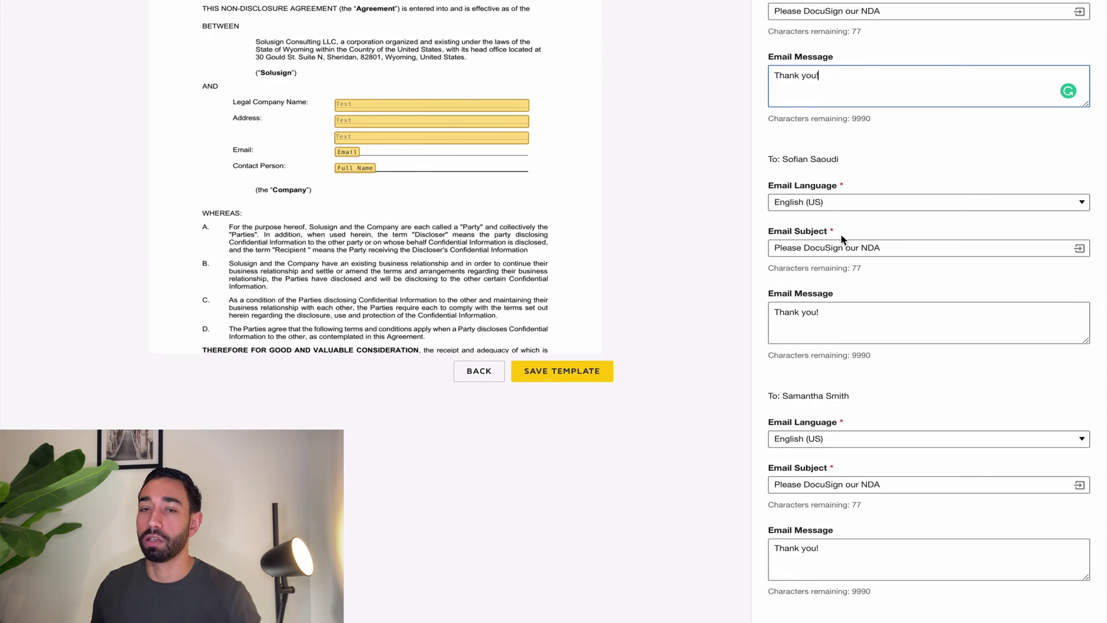
left_click(806, 246)
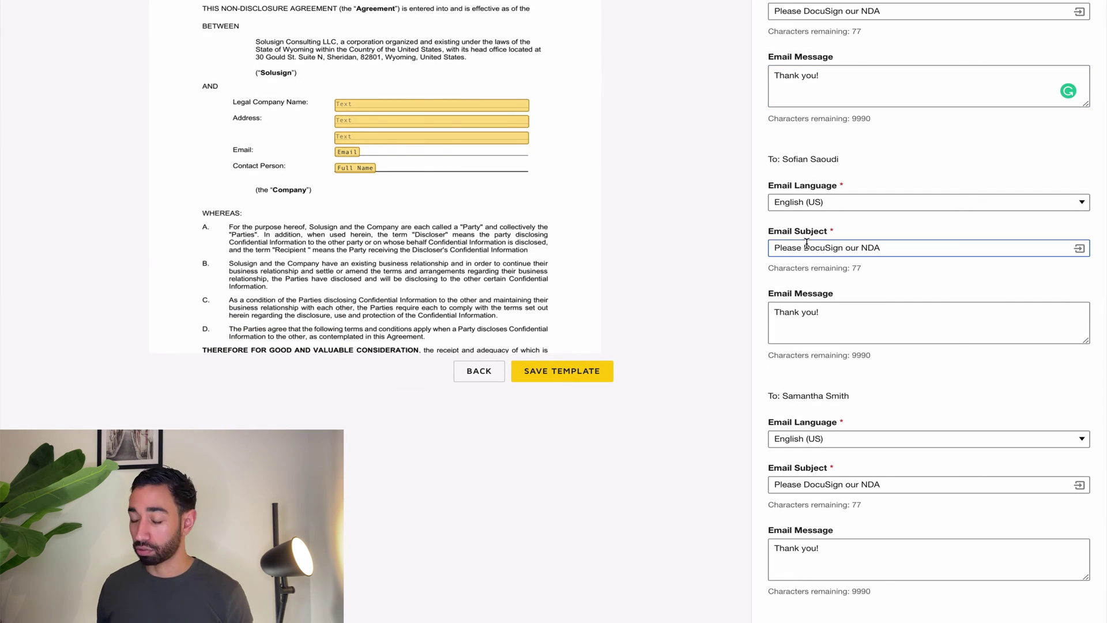
key("BackSpace")
type("countersign")
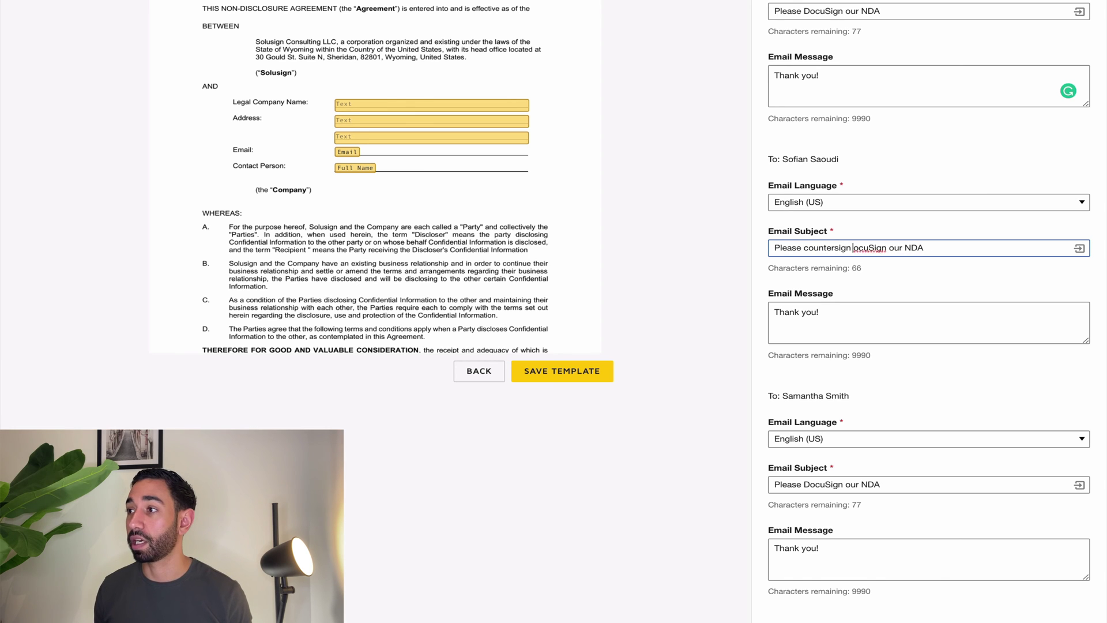
key("Delete")
key("Delete")
key("Delete")
key("Delete")
key("Delete")
key("Delete")
key("Delete")
key("Delete")
key("Delete")
key("Delete")
key("Delete")
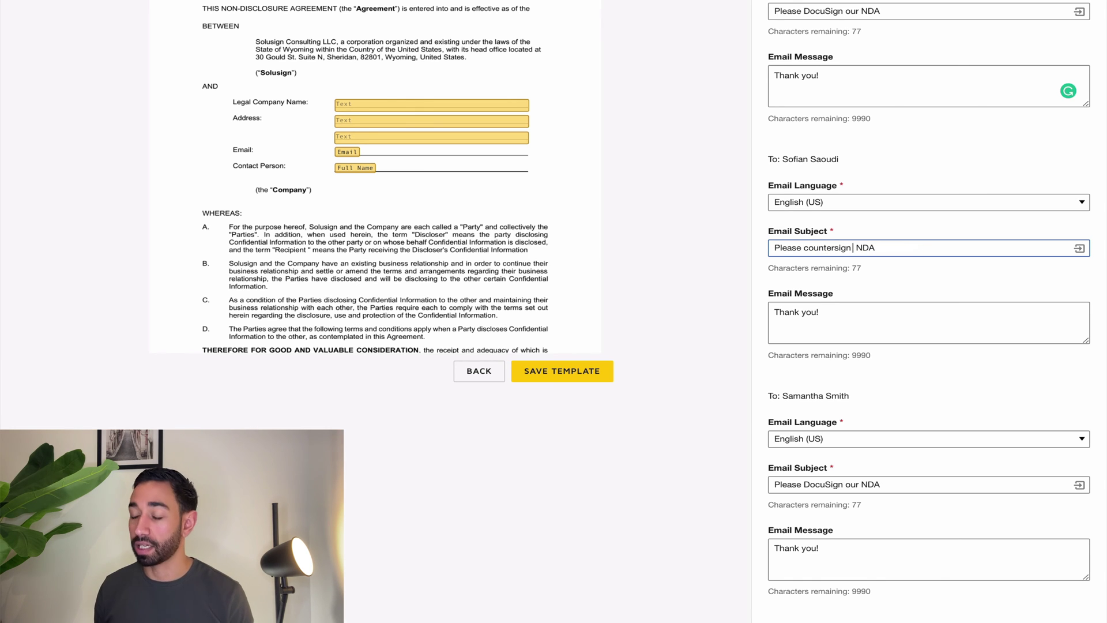
key("Delete")
left_click(875, 247)
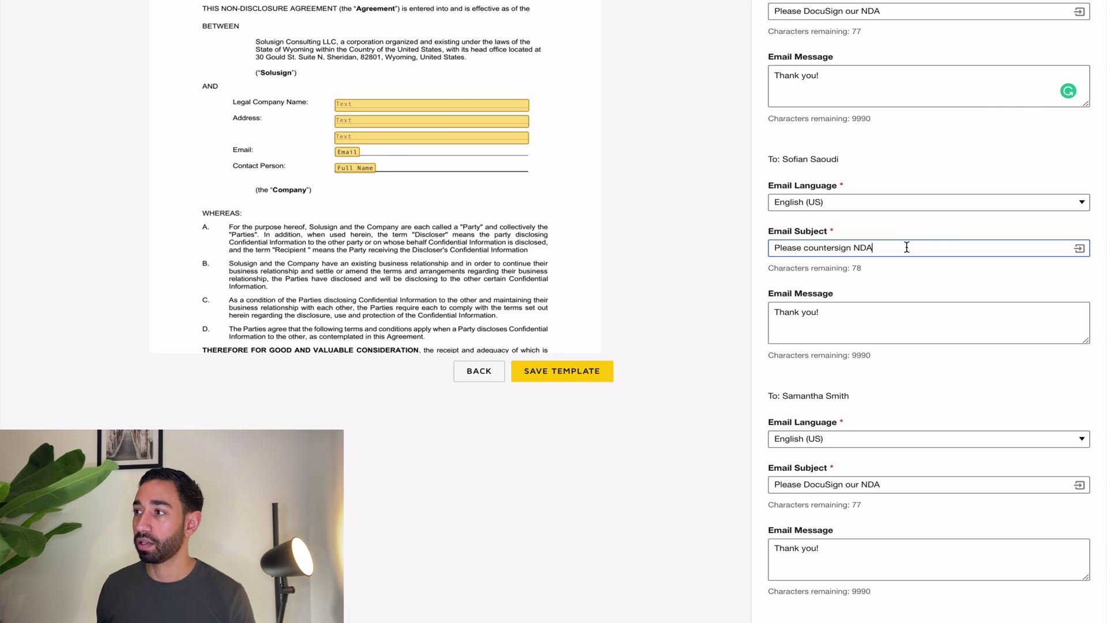
type("for")
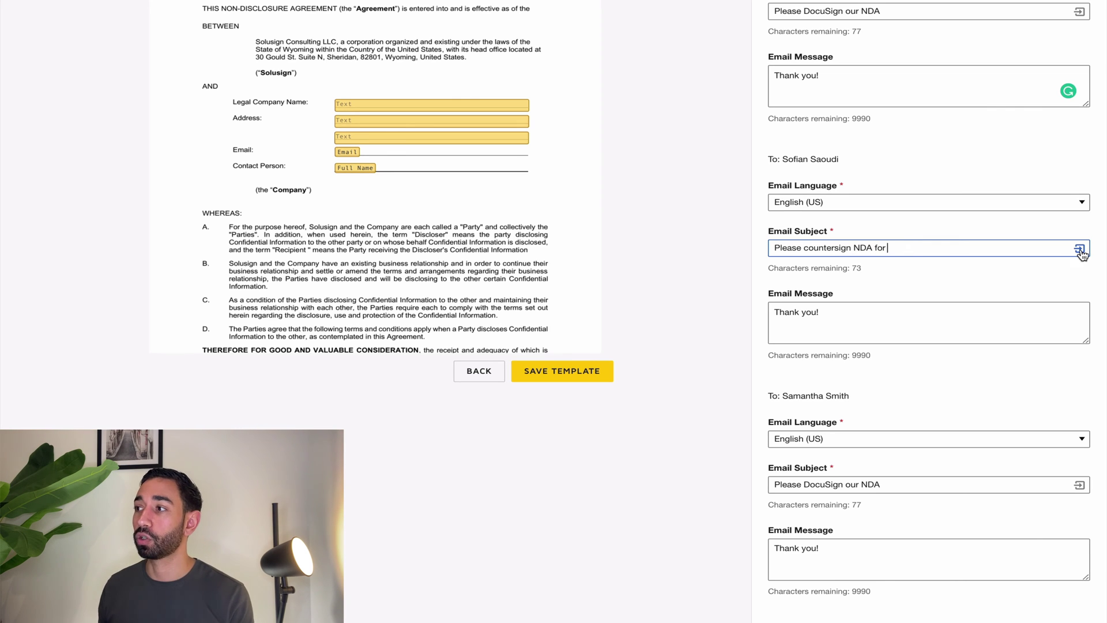
left_click(1080, 252)
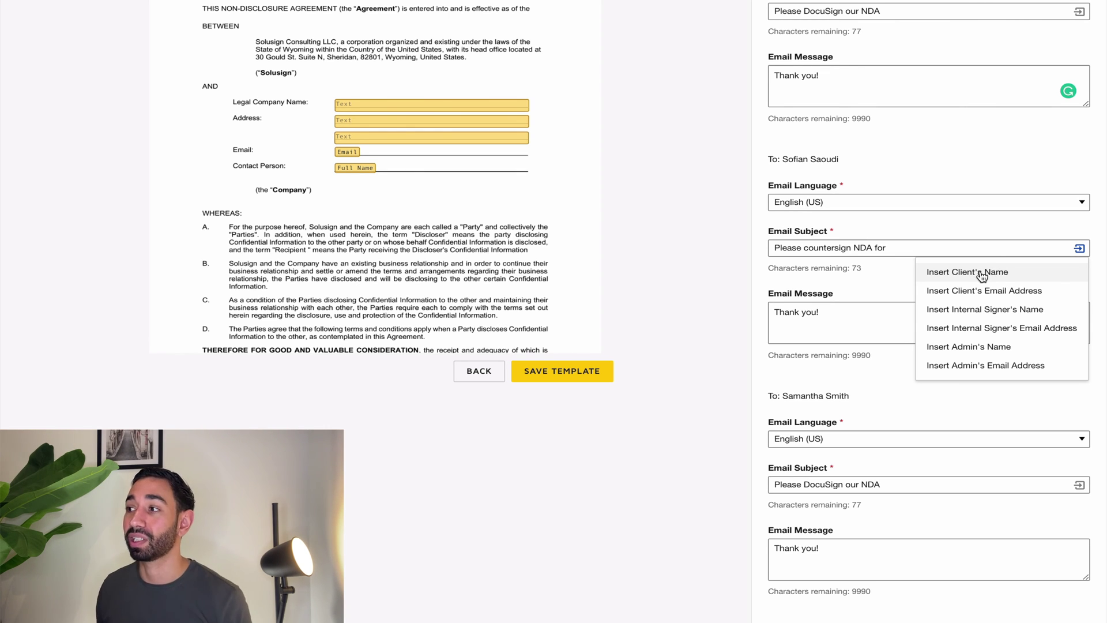
left_click(980, 276)
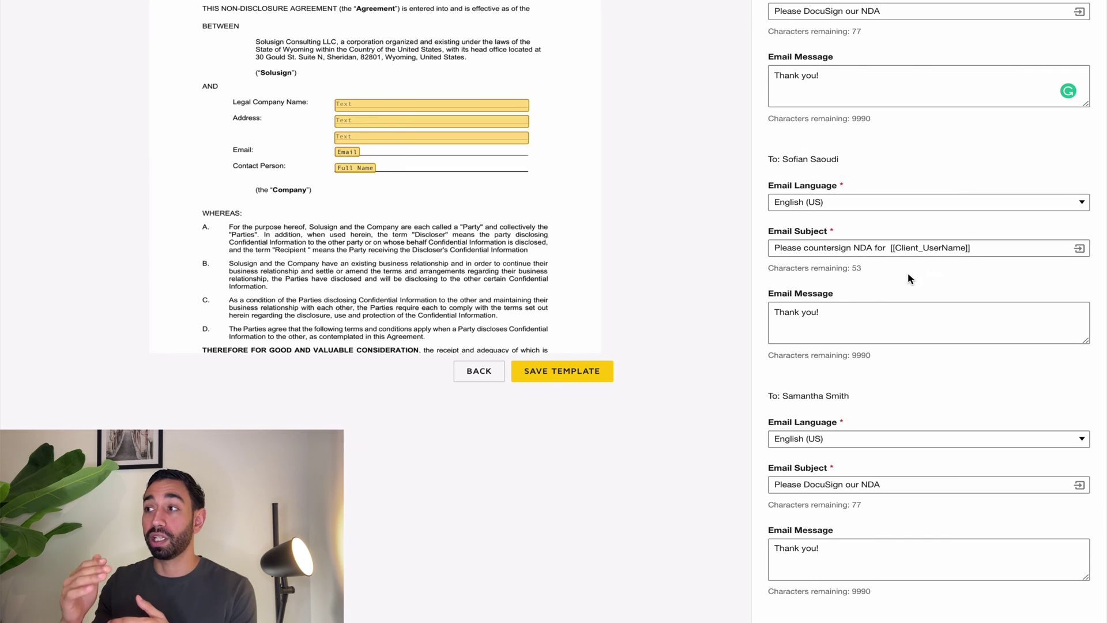
Change the third recipient's subject to 'Please file NDA for [[Client_UserName]]'.
left_click(890, 248)
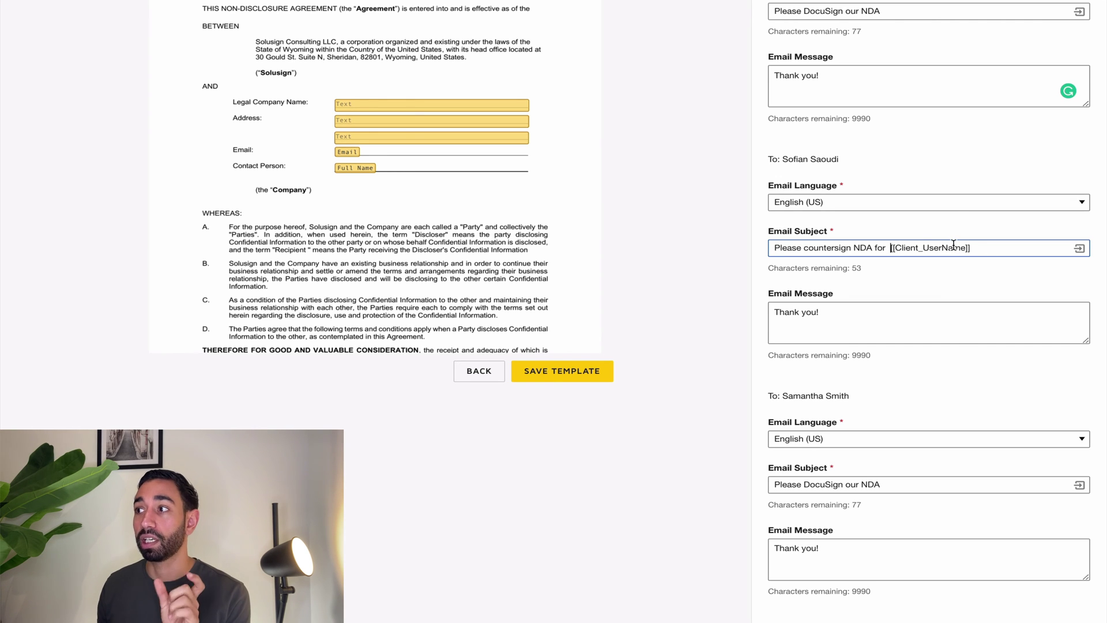
left_click(942, 311)
scroll(942, 313, "down", 1)
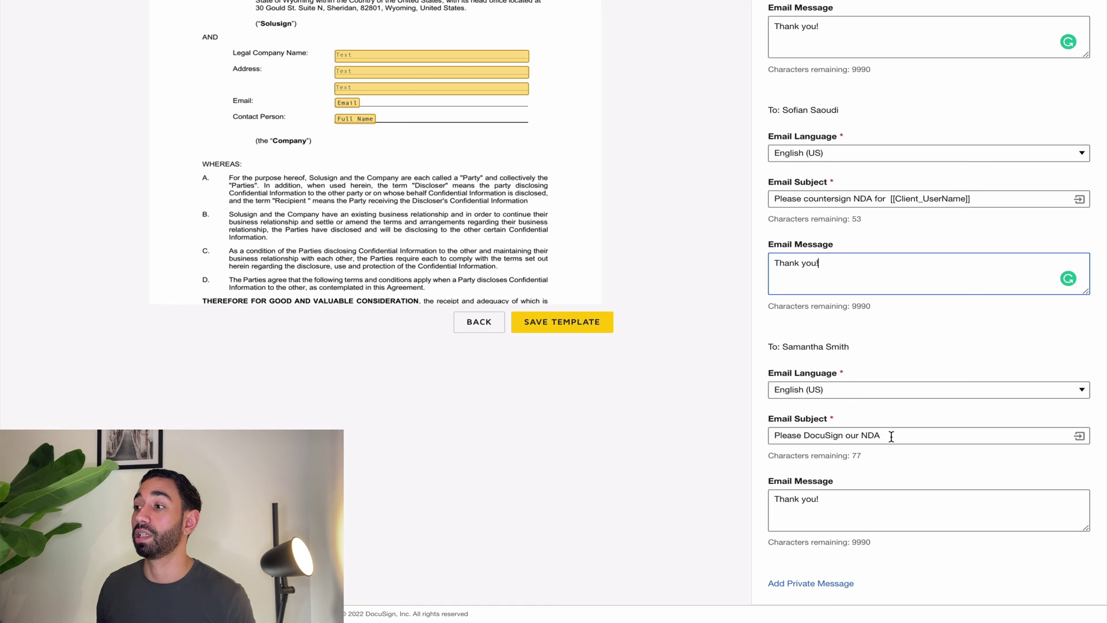
left_click_drag(882, 436, 803, 433)
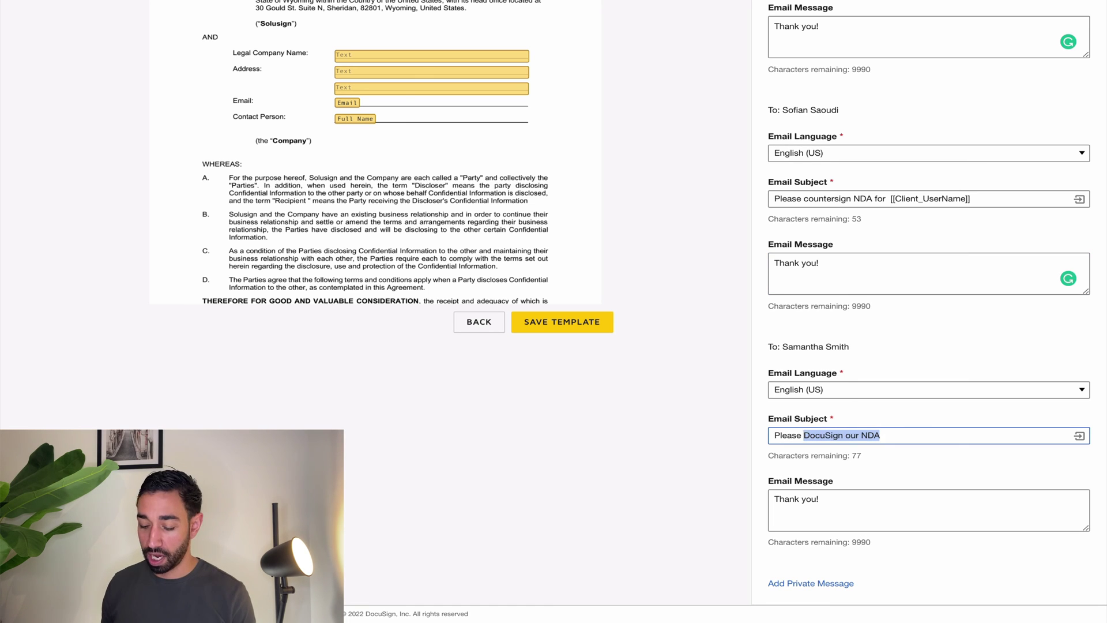
type("file")
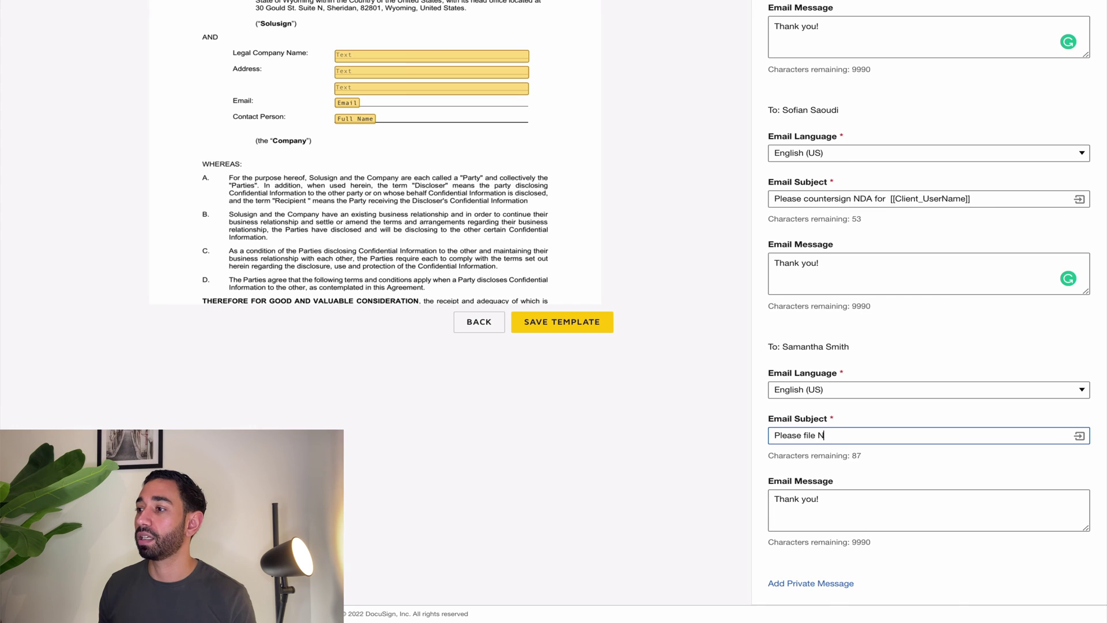
left_click(1079, 436)
left_click(986, 459)
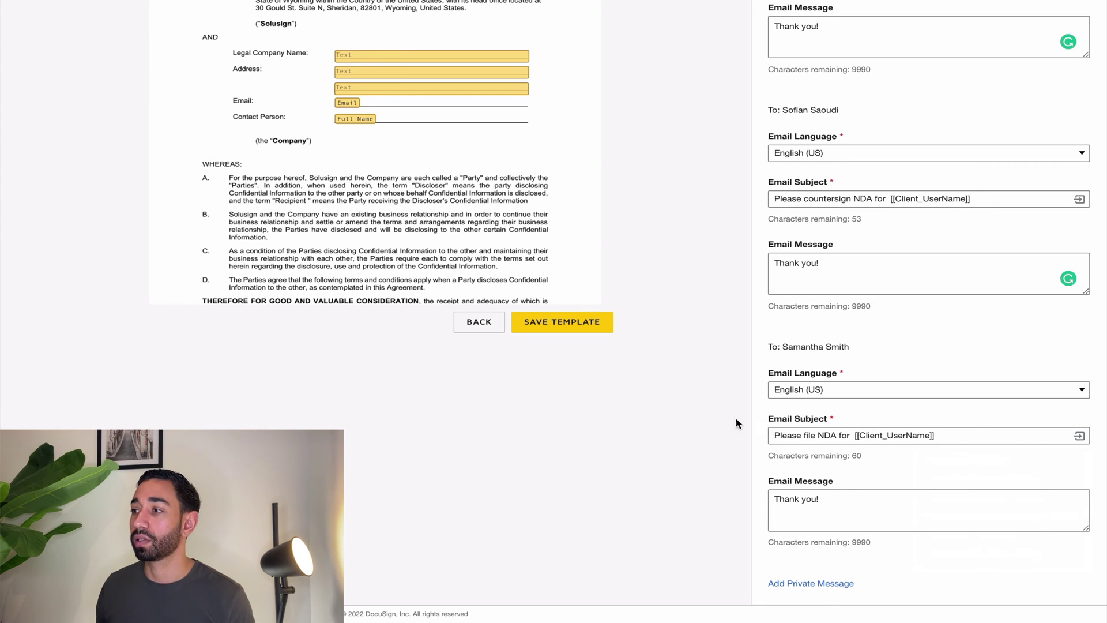
scroll(611, 344, "up", 4)
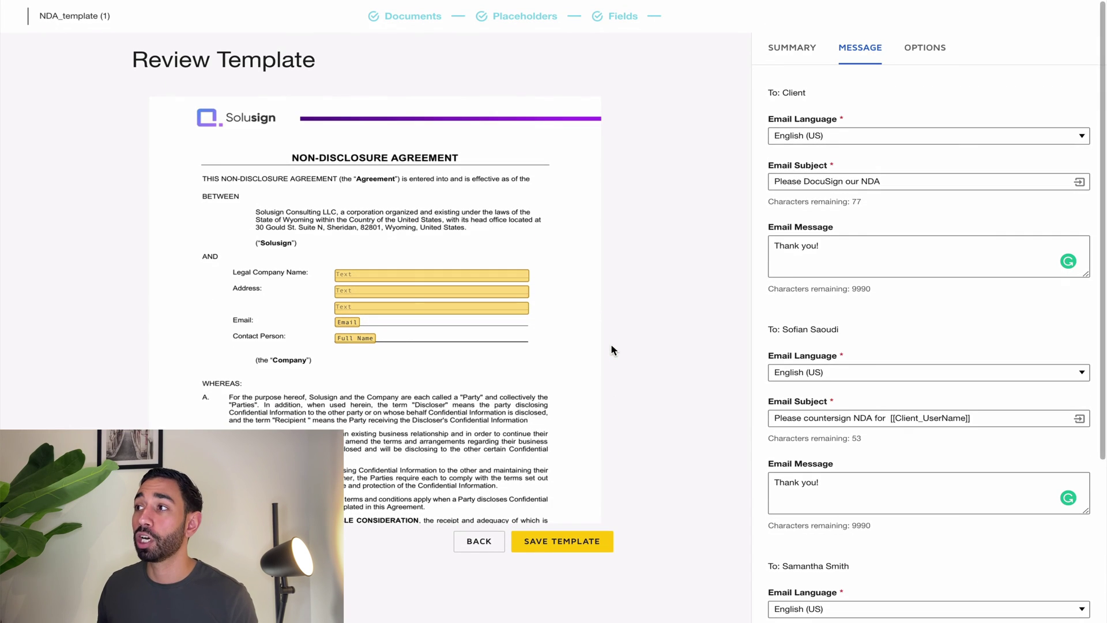
Save the NDA template, then open and cancel its Share to Folders dialog.
left_click(572, 543)
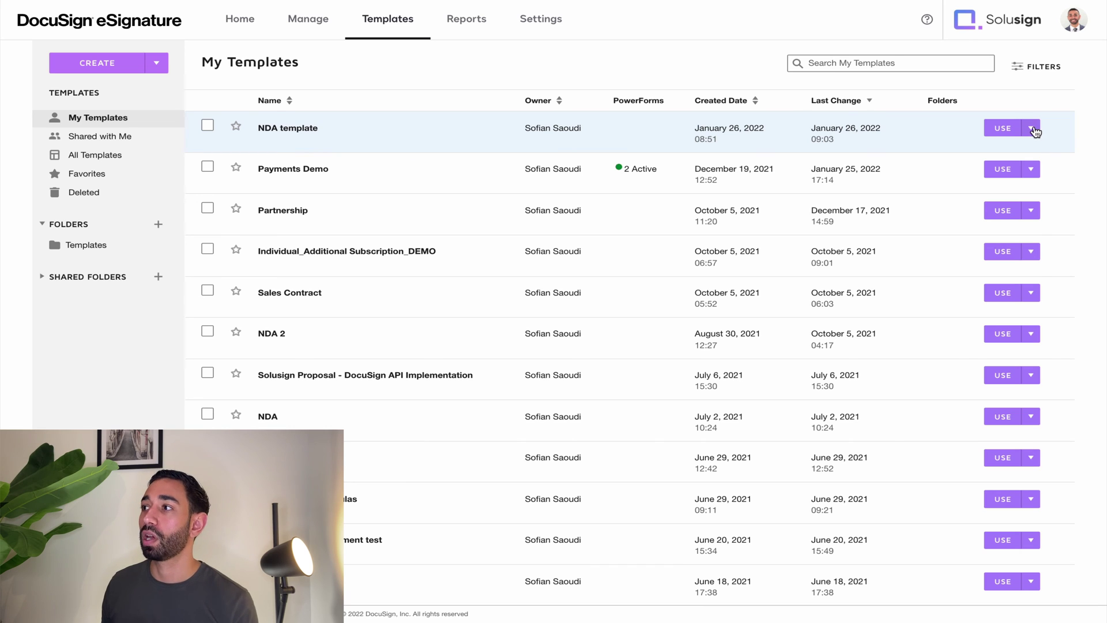
left_click(1034, 131)
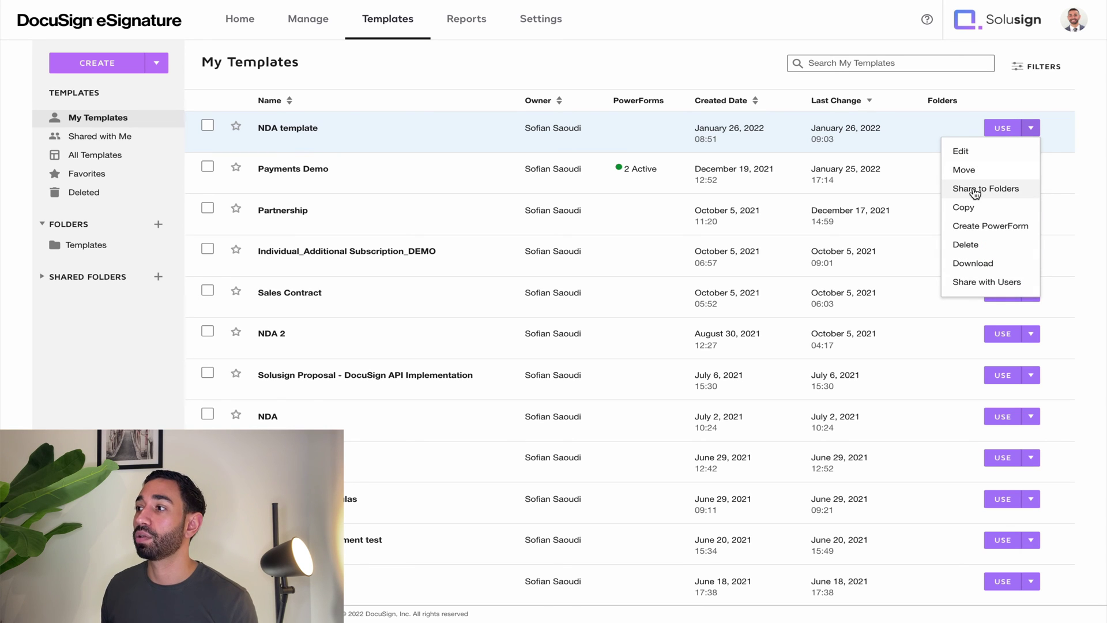
left_click(975, 190)
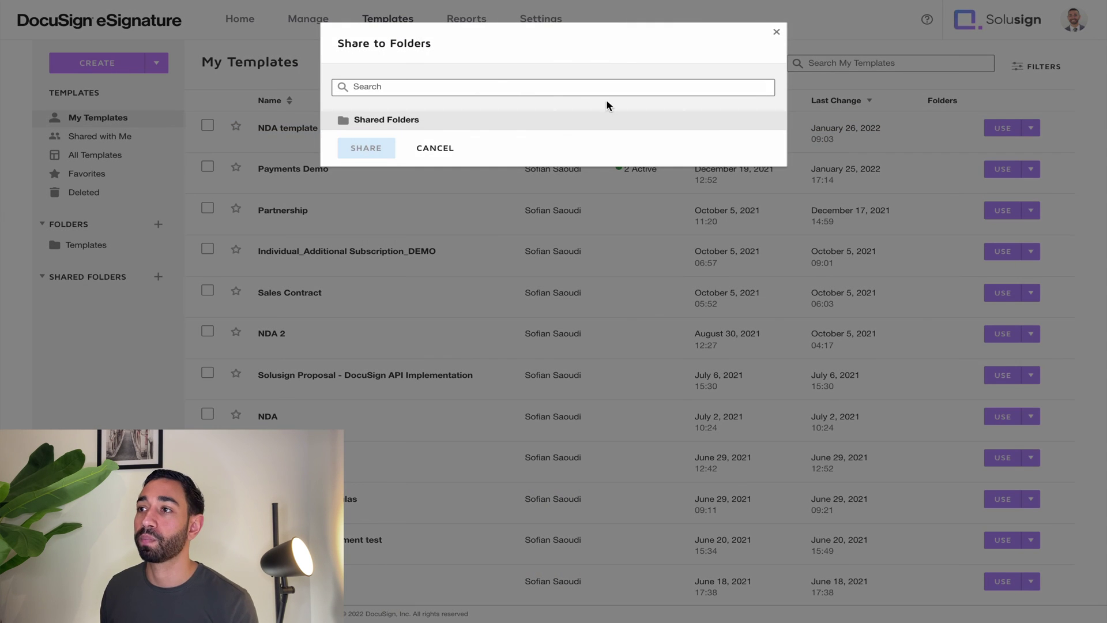
left_click(396, 86)
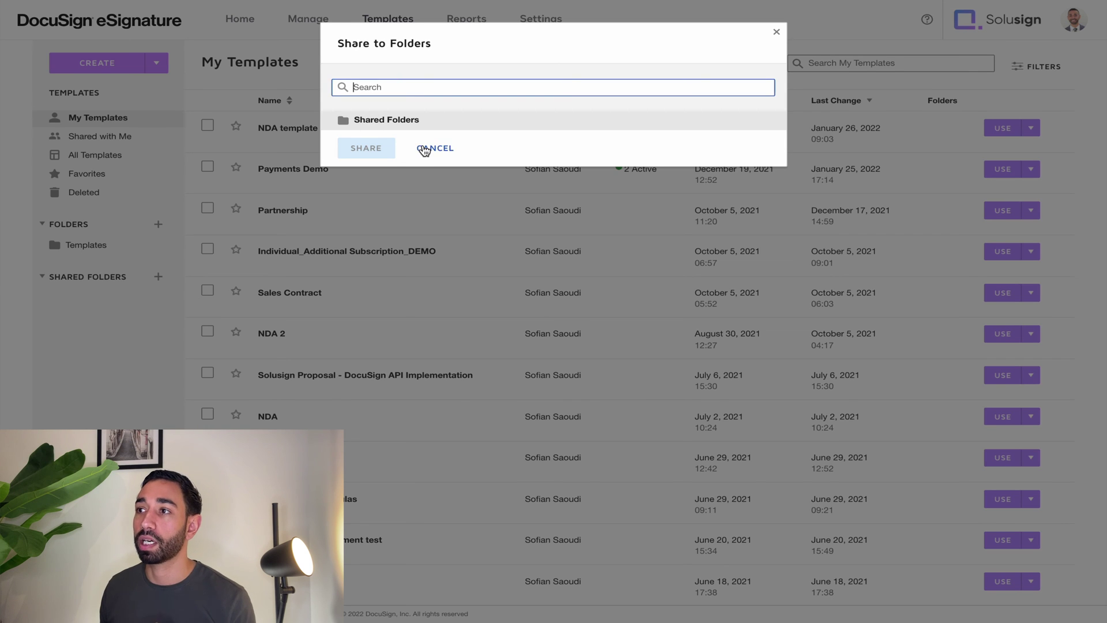
left_click(435, 148)
Create a new shared folder named 'Shared folder 1'.
left_click(157, 277)
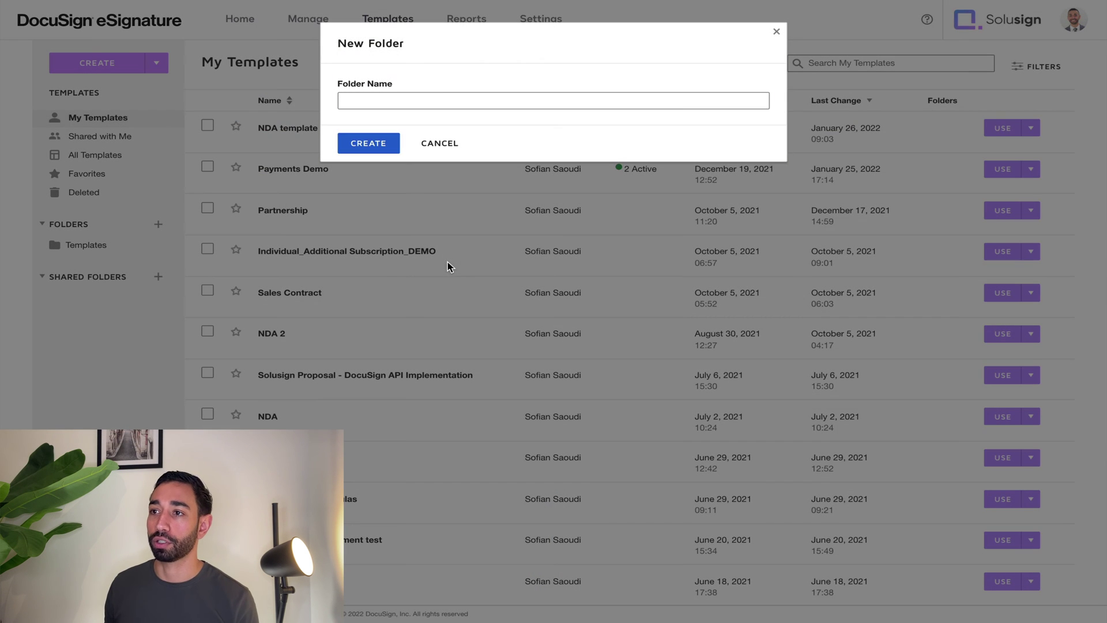
left_click(368, 102)
type("Shared folder 1")
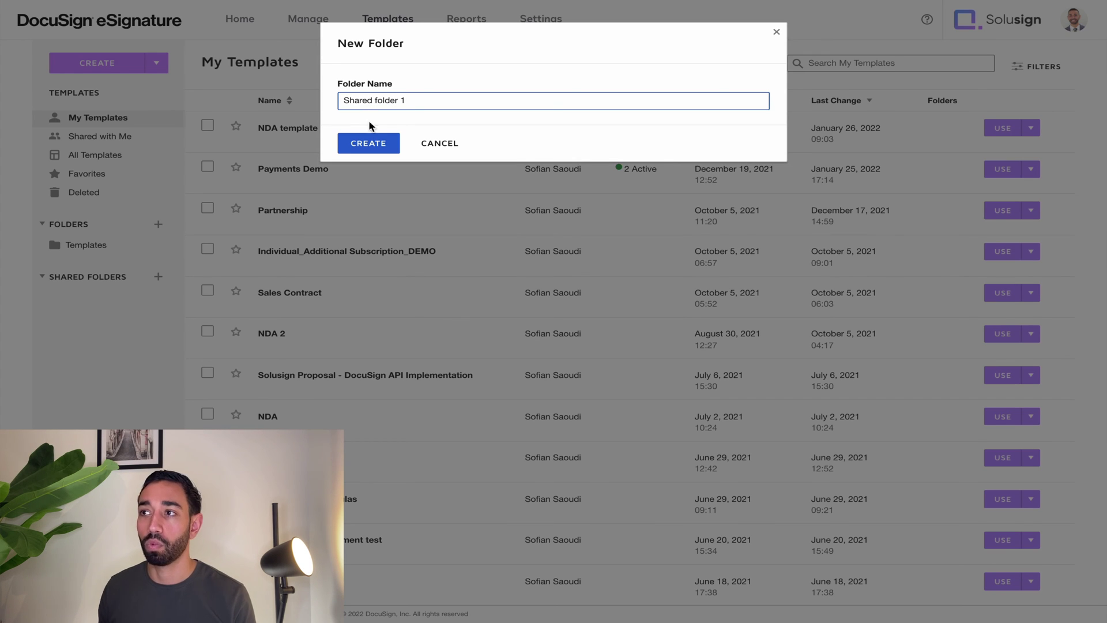
left_click(369, 141)
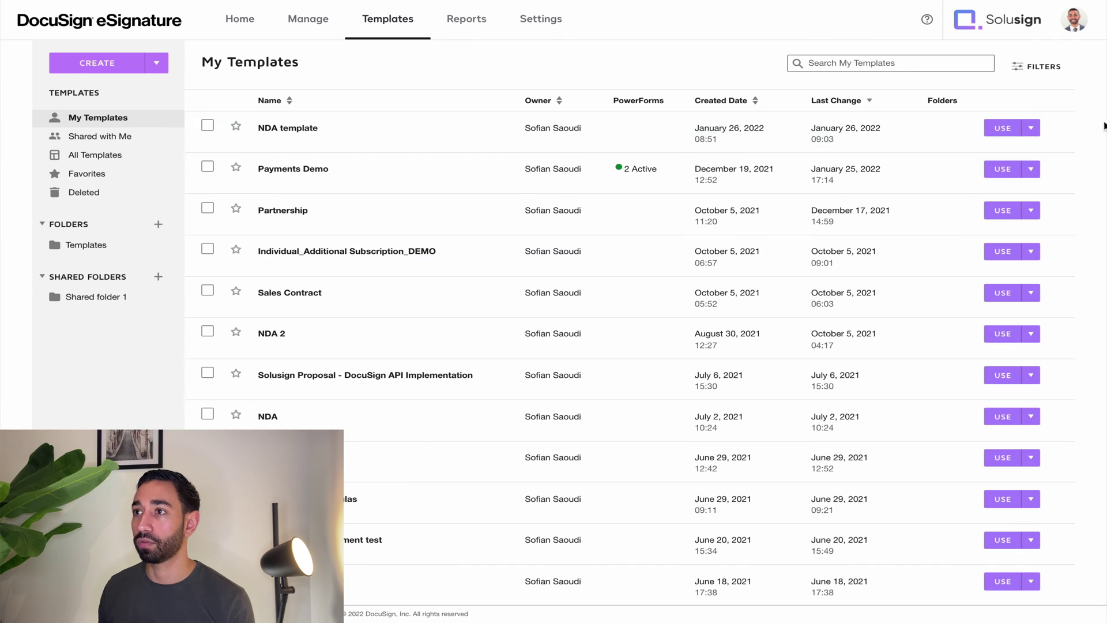
Share the NDA template into Shared folder 1.
left_click(1031, 130)
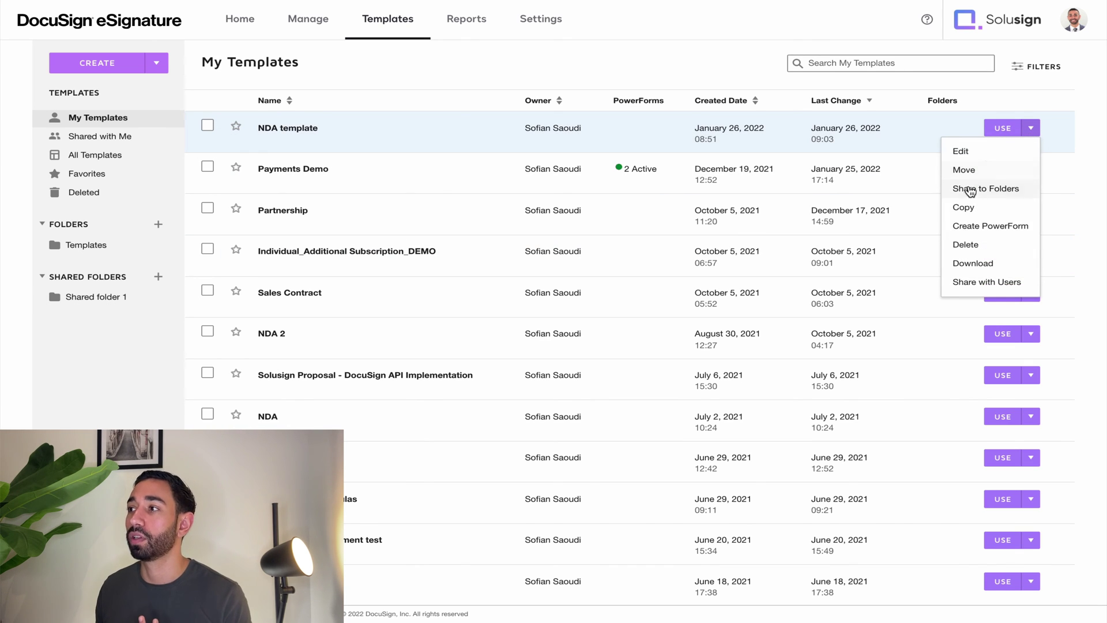
left_click(968, 188)
left_click(383, 139)
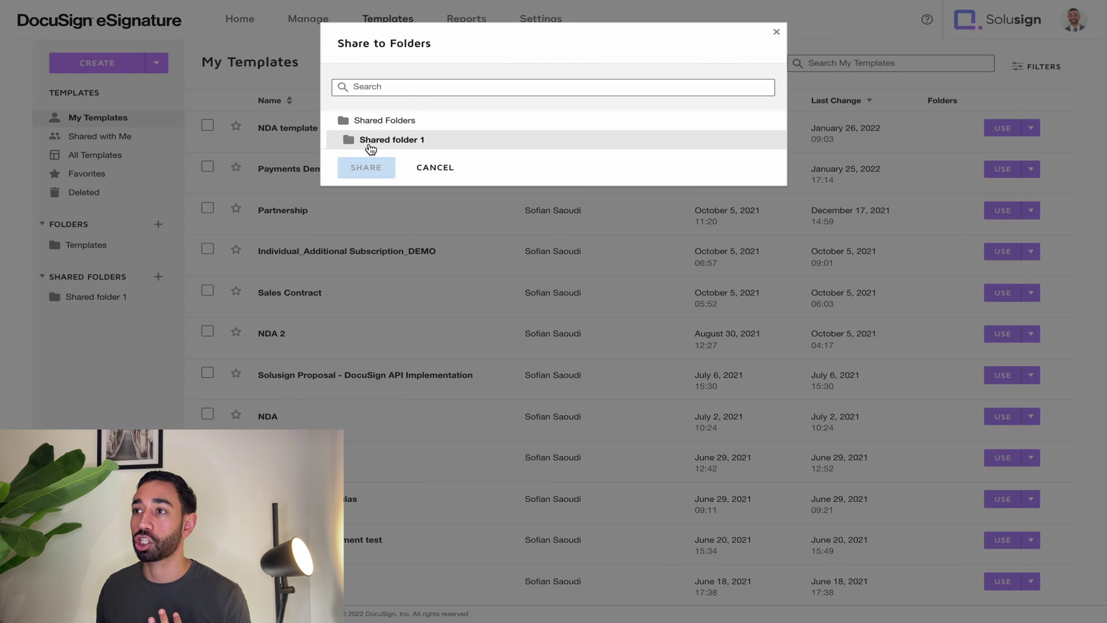
left_click(366, 168)
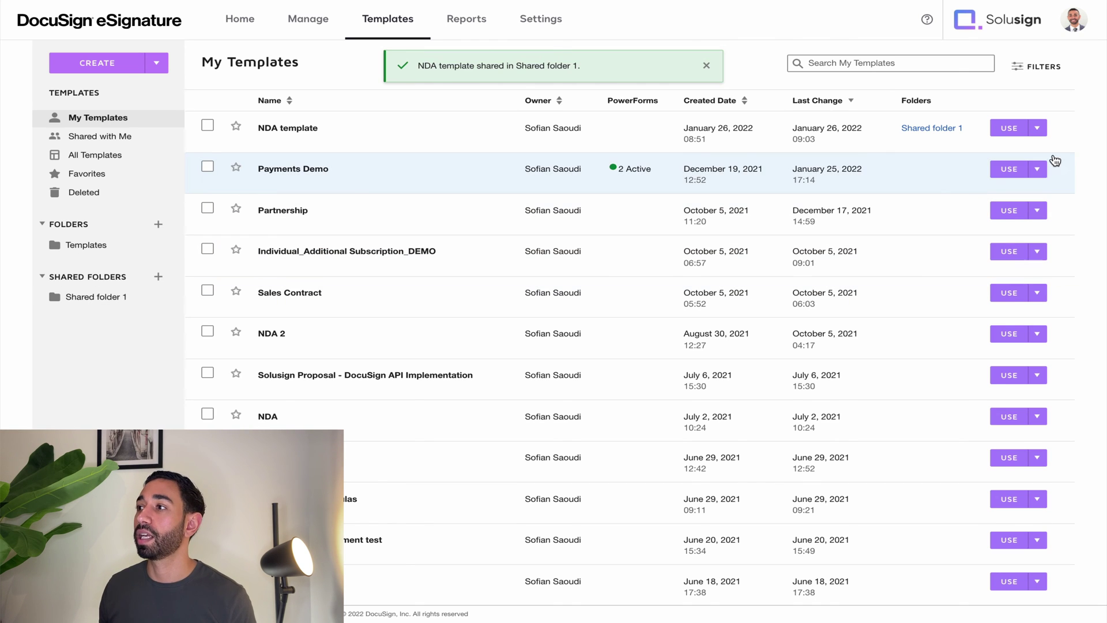
Review the template's Share with Users settings and close them unchanged.
left_click(1038, 131)
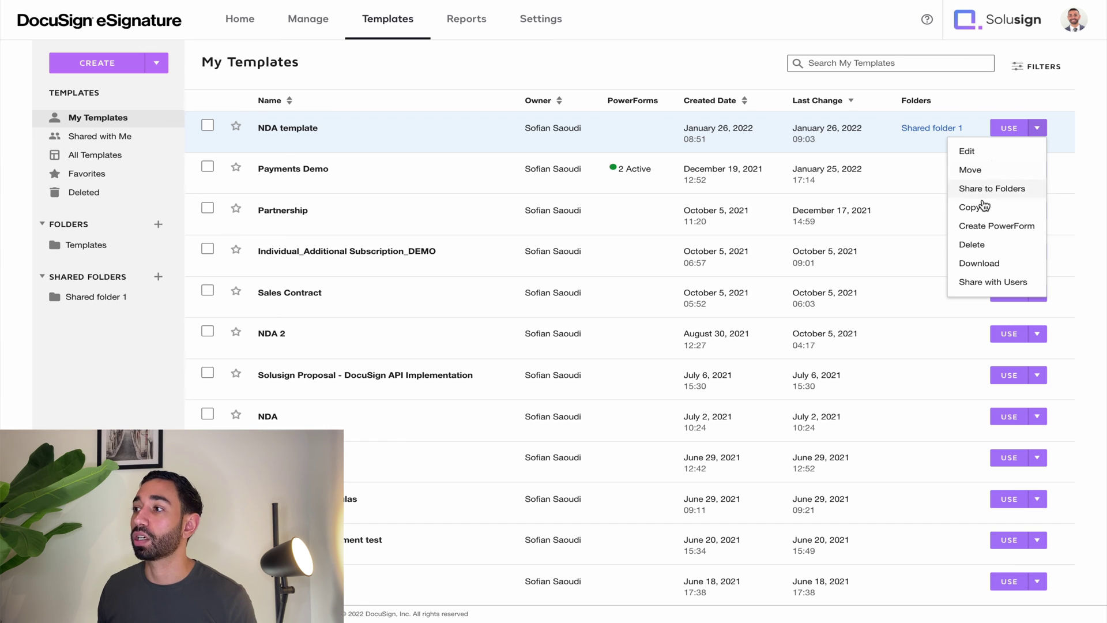
left_click(988, 283)
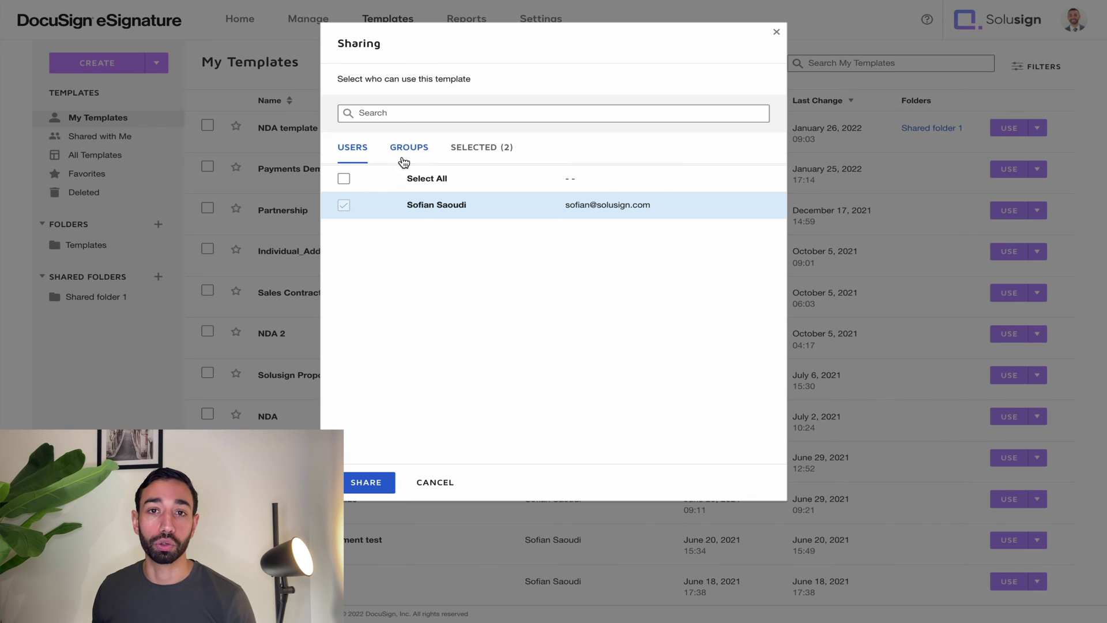
left_click(437, 483)
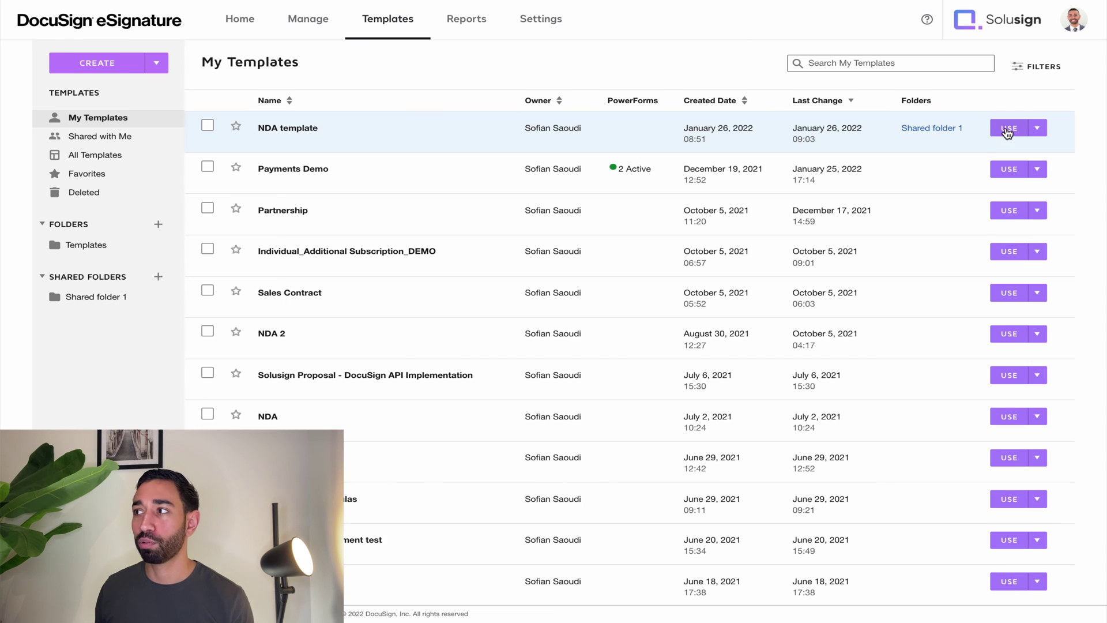
Start an envelope from the NDA template and fill the Client recipient from contact suggestions.
left_click(1008, 128)
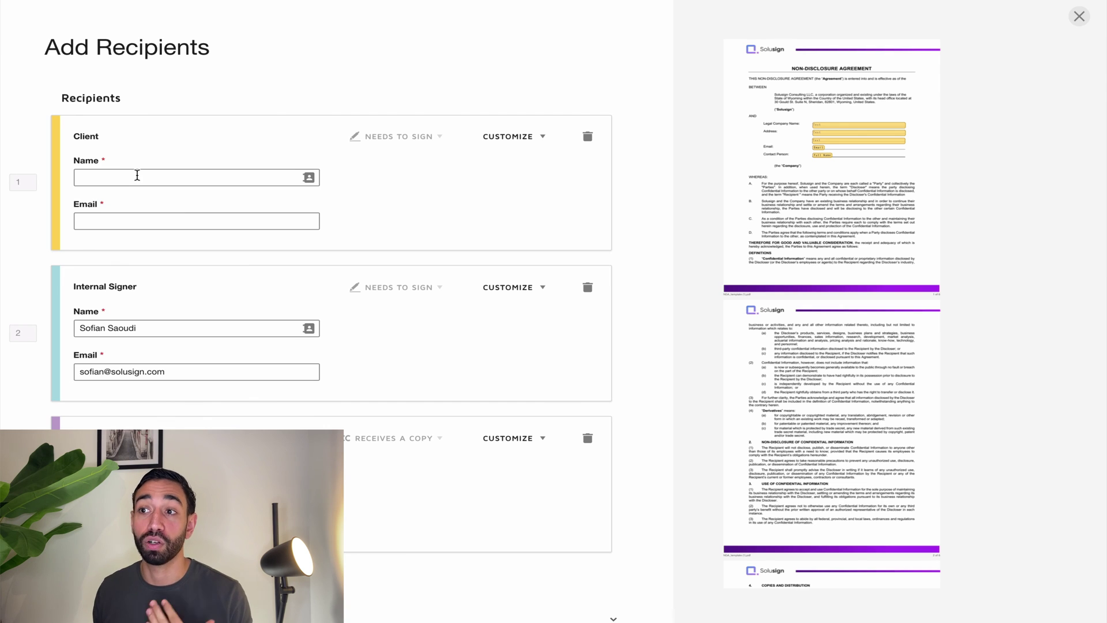
left_click(137, 175)
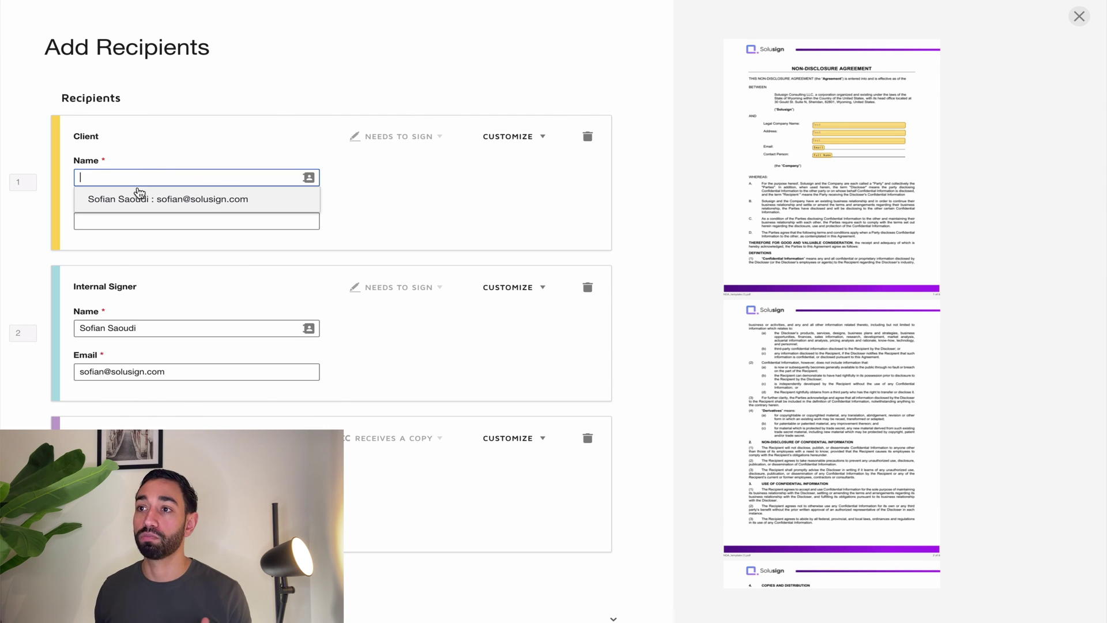
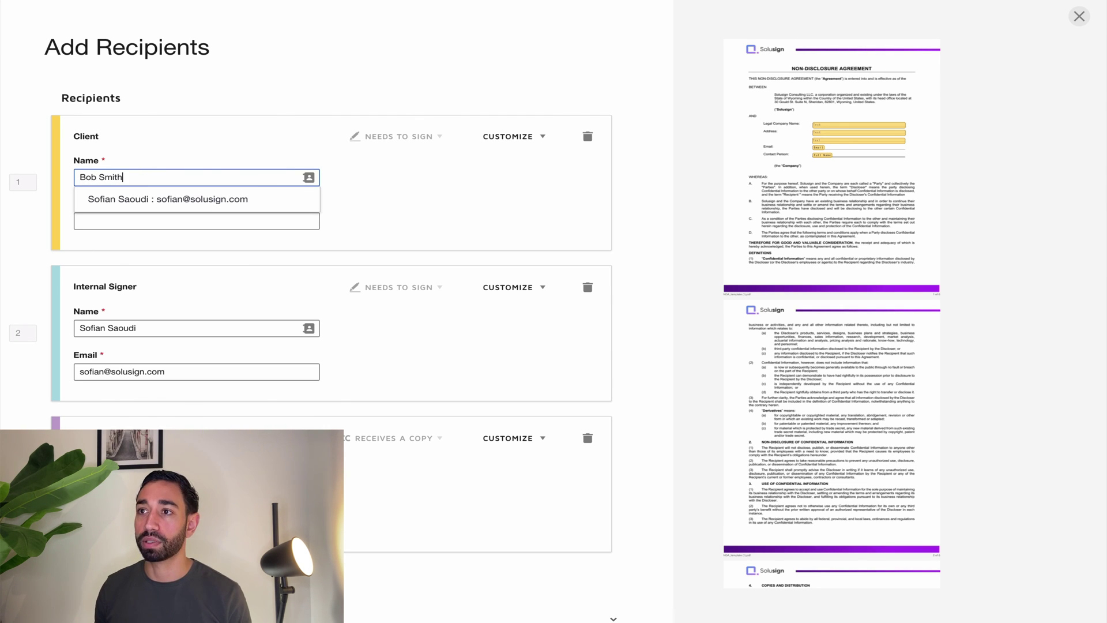
left_click(142, 202)
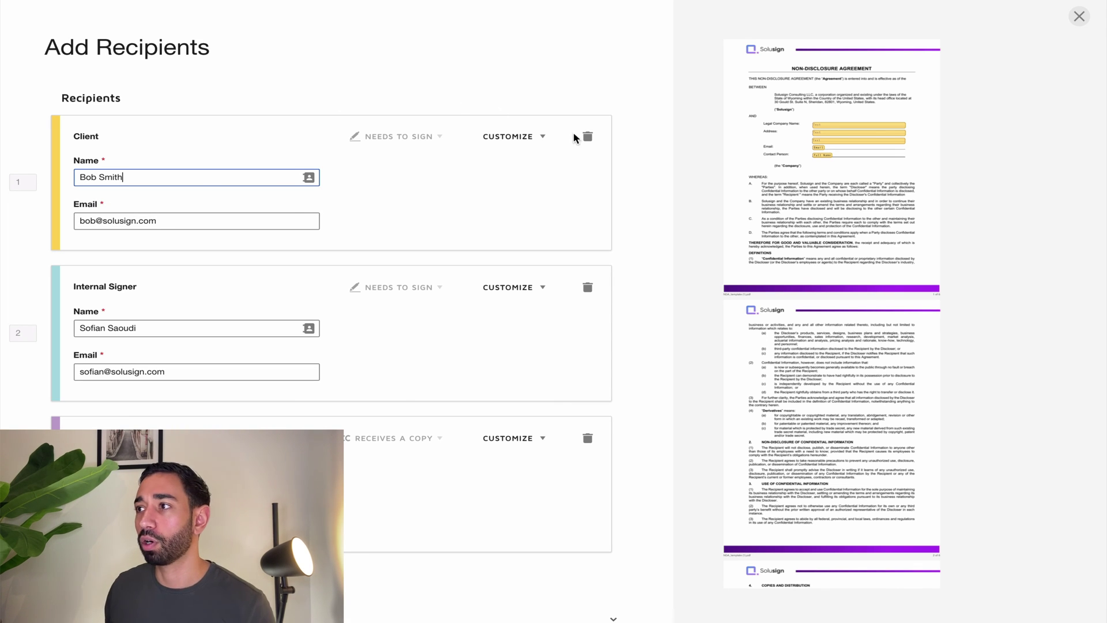
scroll(344, 215, "down", 1)
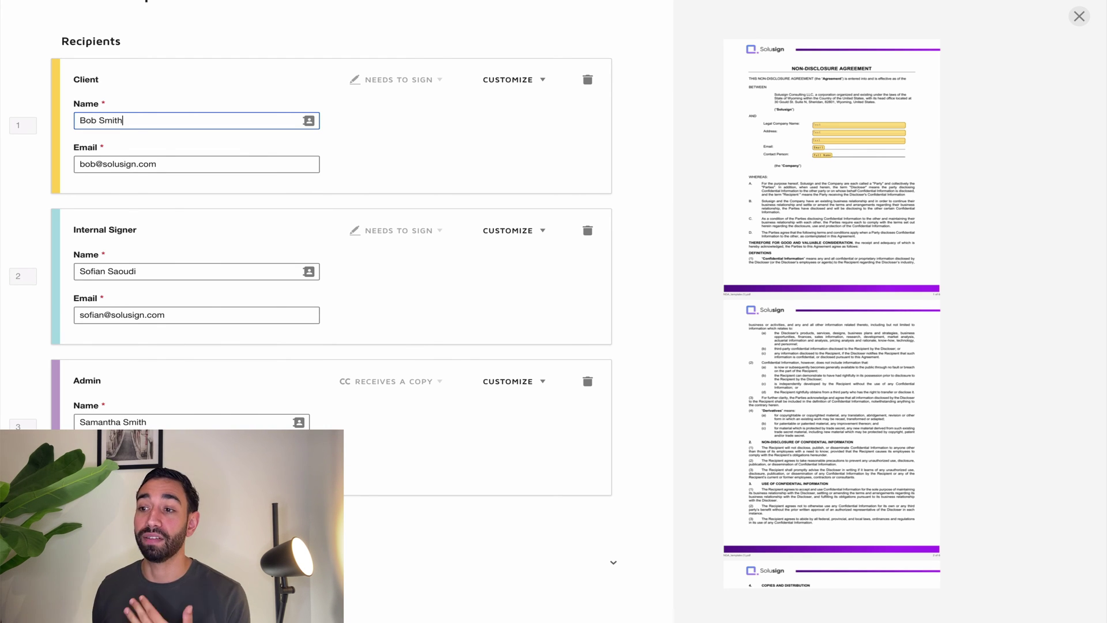
scroll(337, 285, "up", 1)
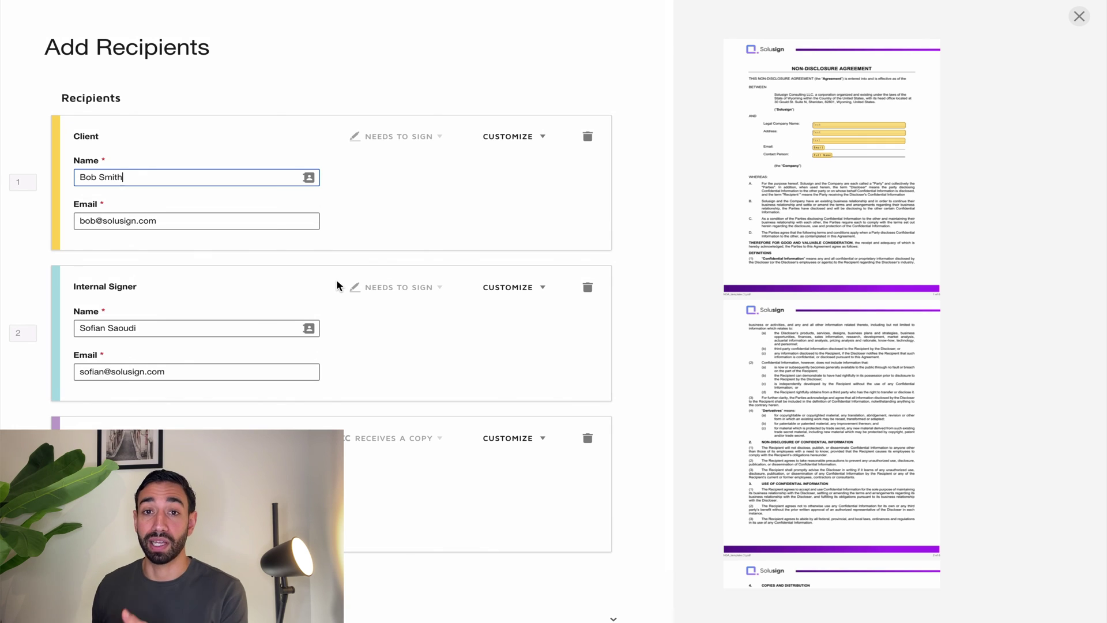
scroll(334, 326, "down", 1)
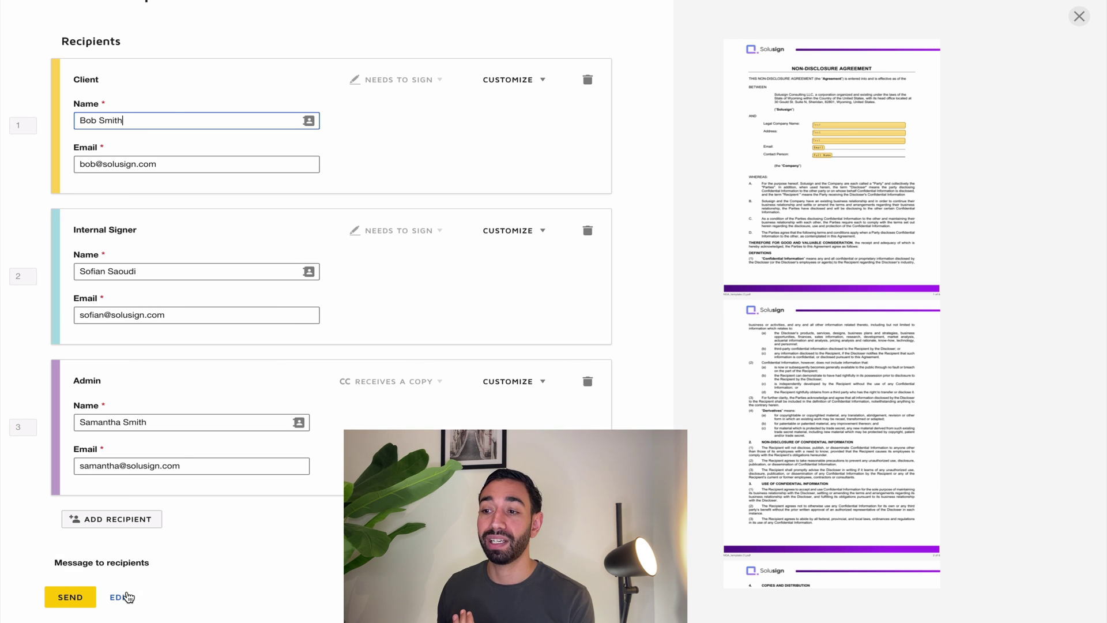
Reopen the envelope for editing and advance past documents and recipients to field placement.
left_click(125, 597)
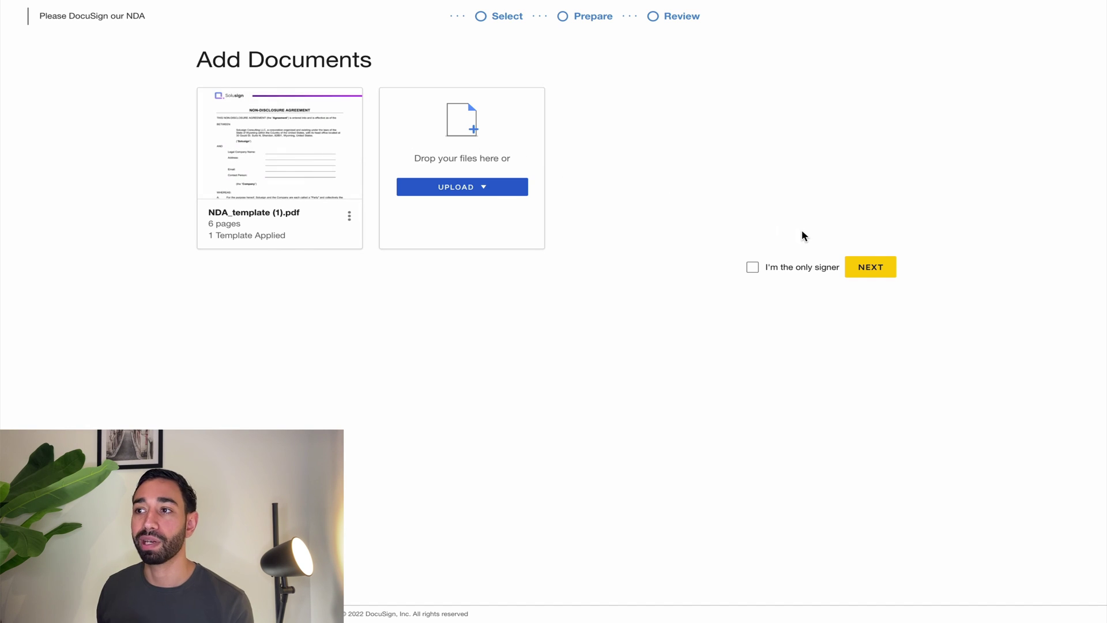
left_click(870, 269)
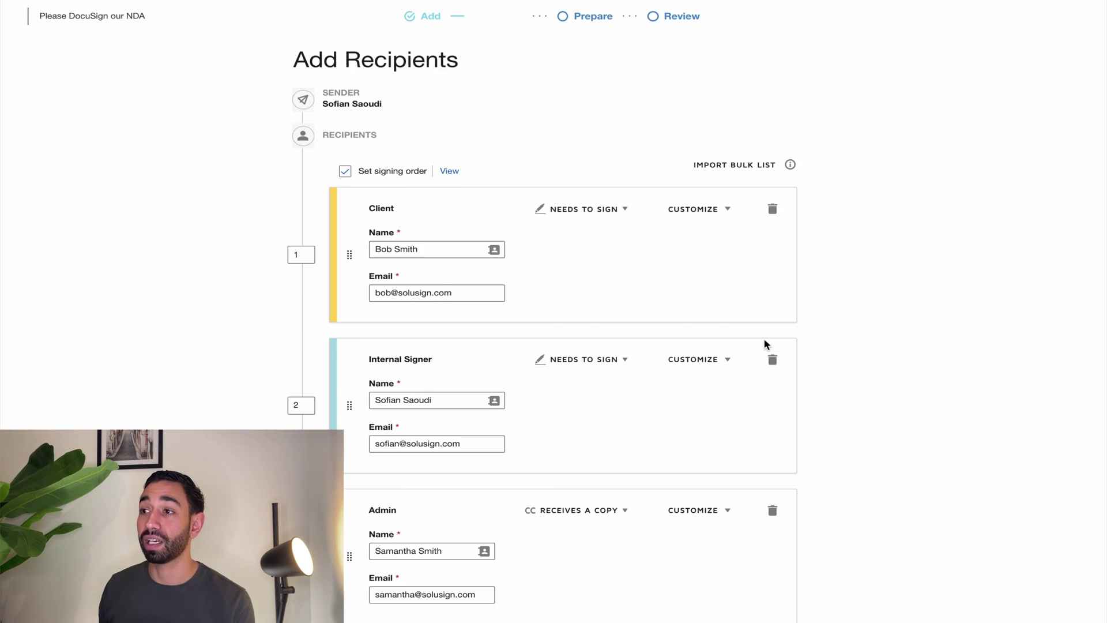
scroll(779, 392, "down", 5)
left_click(773, 578)
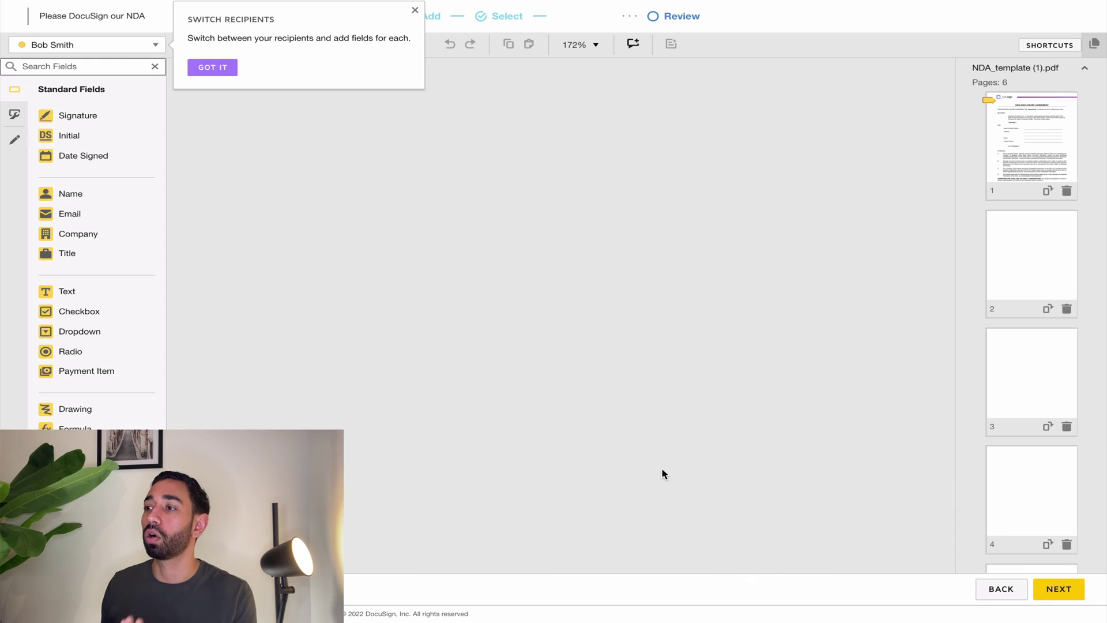
Prefill the Legal Company Name field with 'COMPNAY BAC' and proceed to Review and Send.
left_click(565, 368)
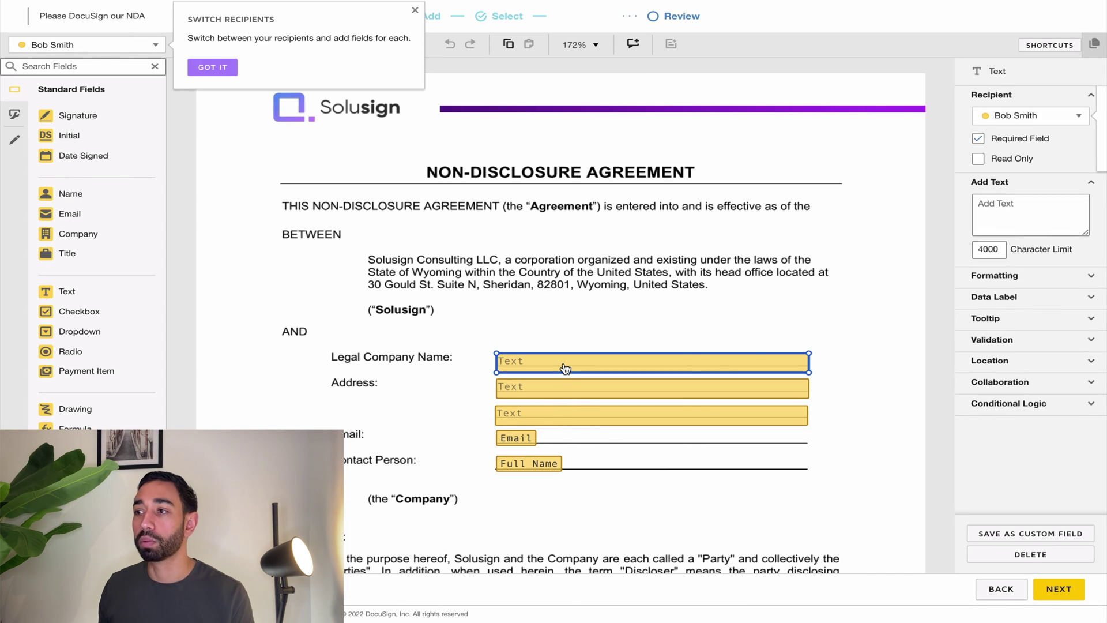
left_click(565, 368)
type("COMPNAY BAC")
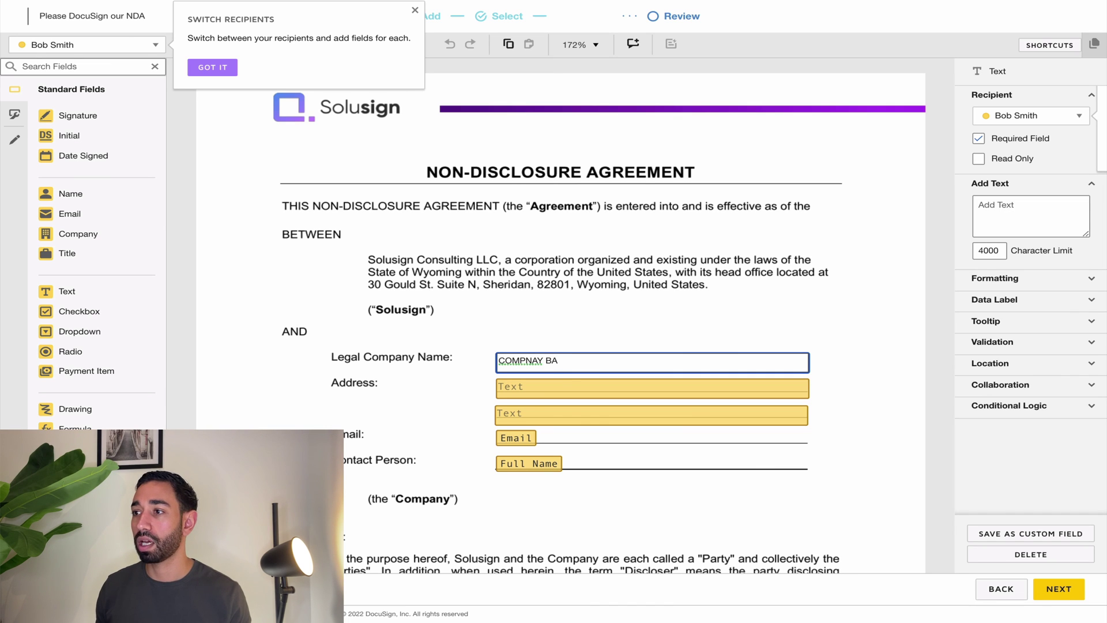
left_click(576, 386)
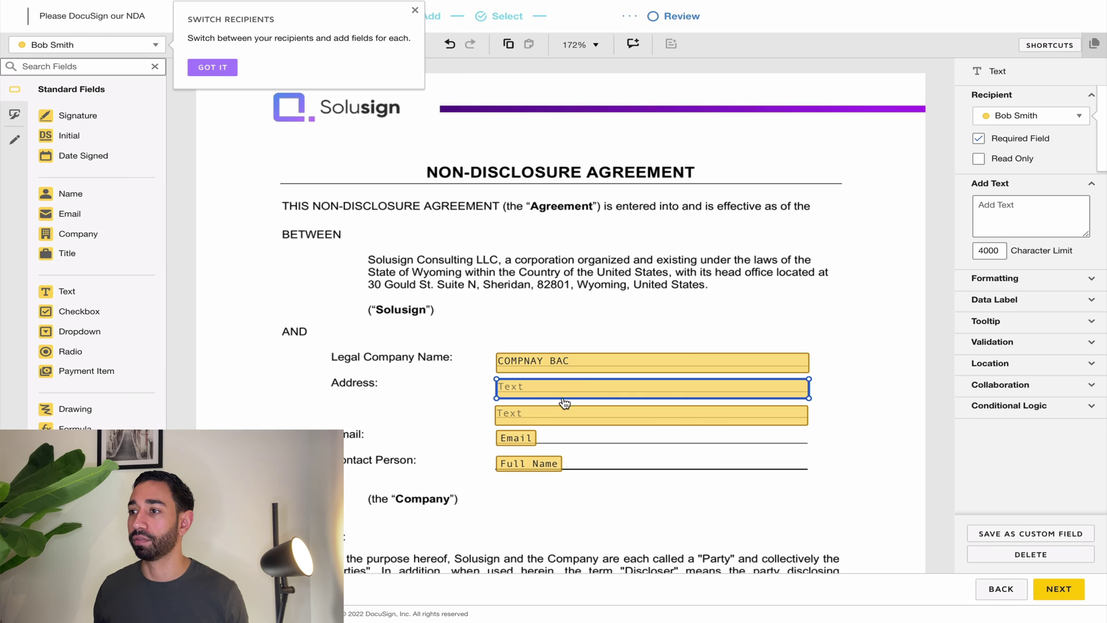
left_click(1045, 597)
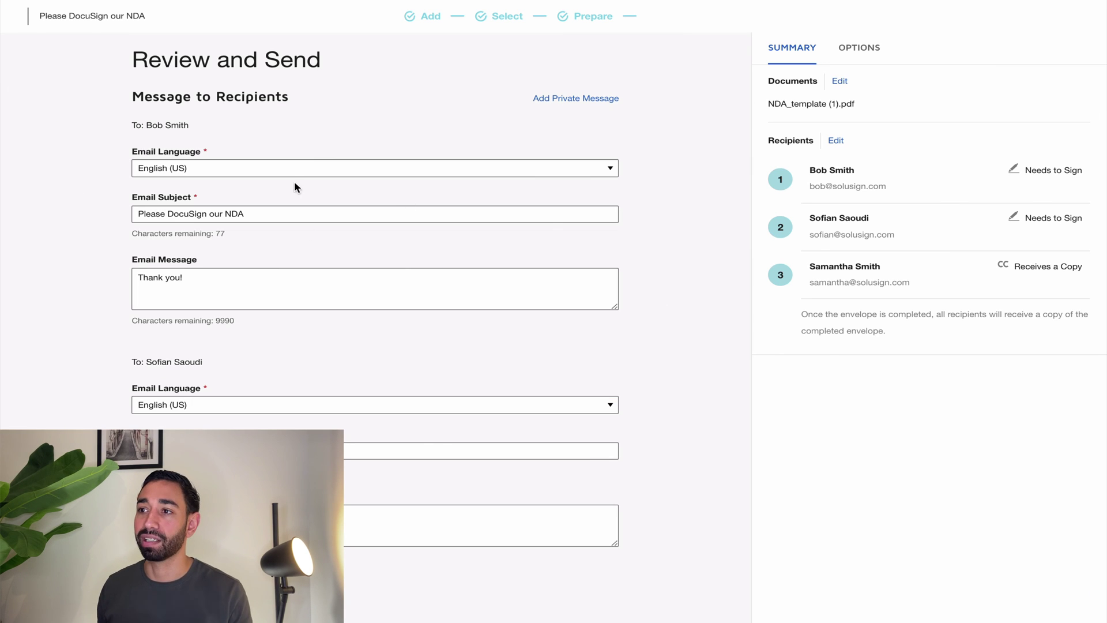
Send the NDA envelope from the bottom of the Review and Send page.
scroll(358, 246, "down", 6)
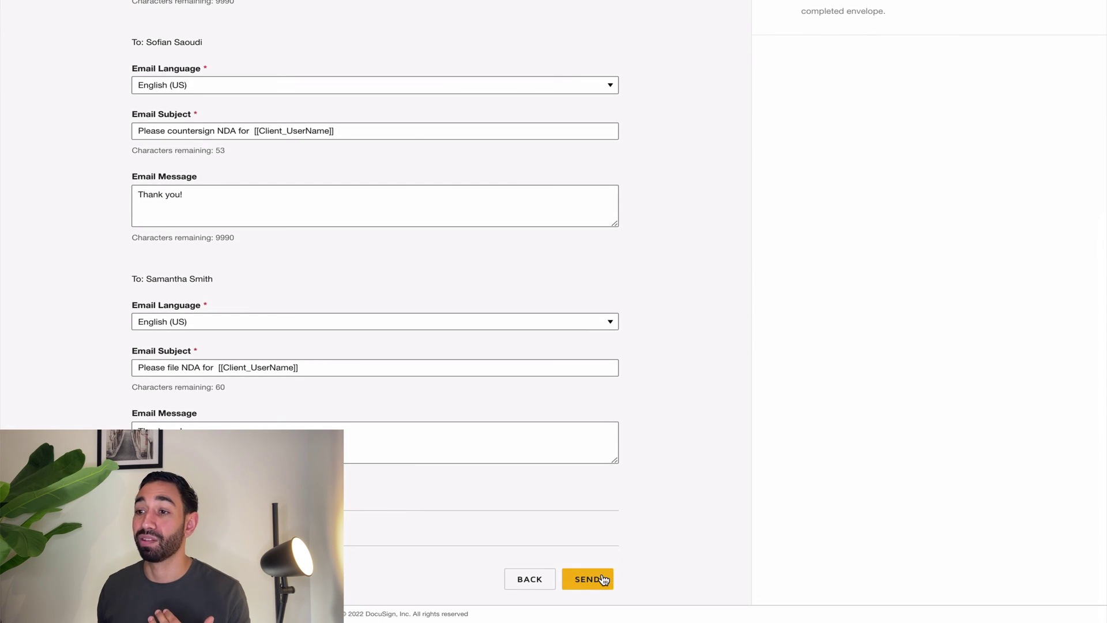
left_click(587, 579)
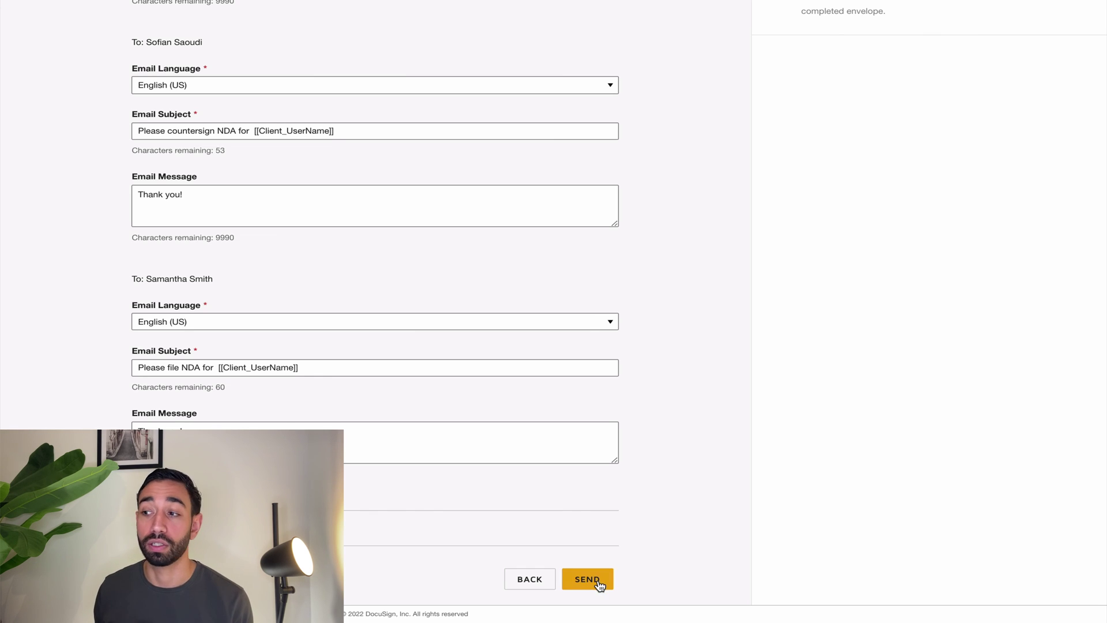